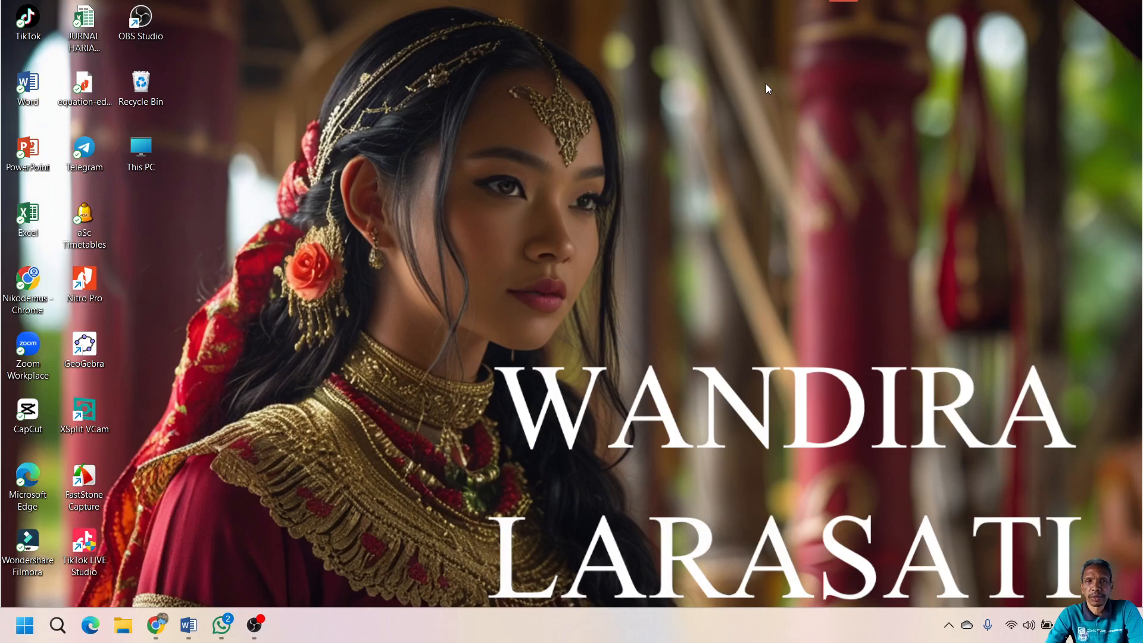
Open GeoGebra Classic and maximize its window
double_click(88, 345)
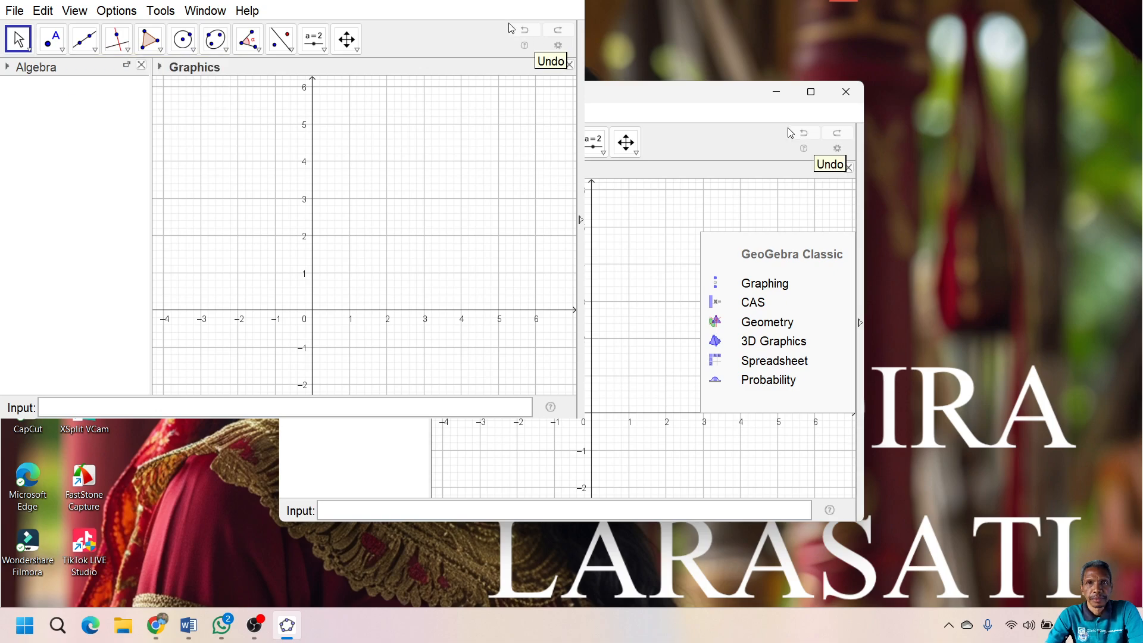
click(811, 93)
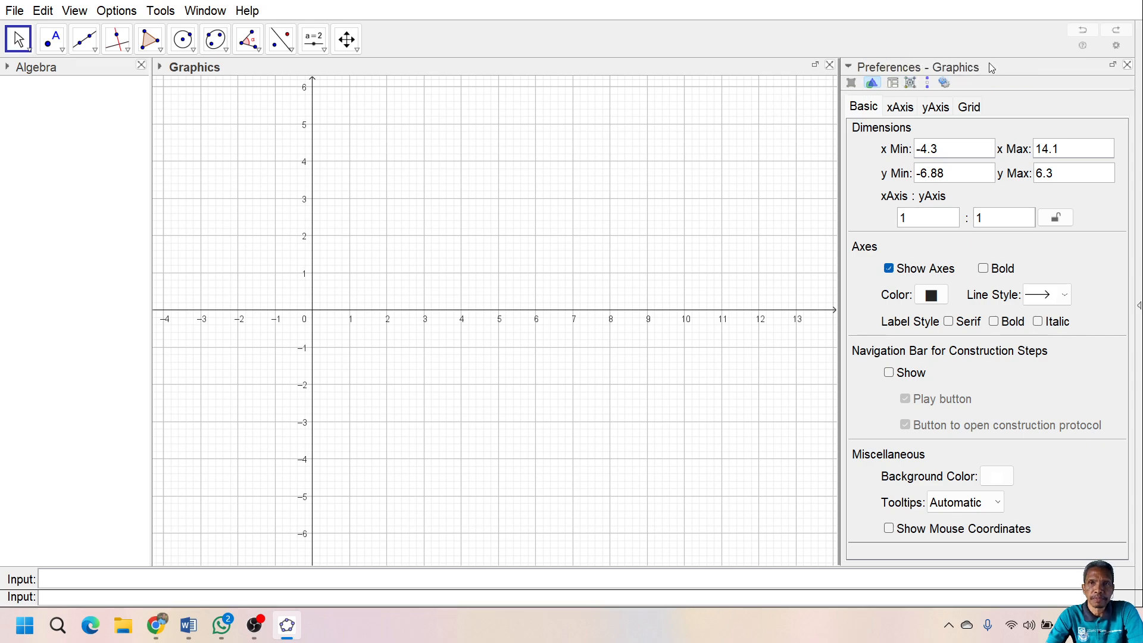
Turn off the grid in the Graphics view, leaving its grid type unchanged
click(965, 109)
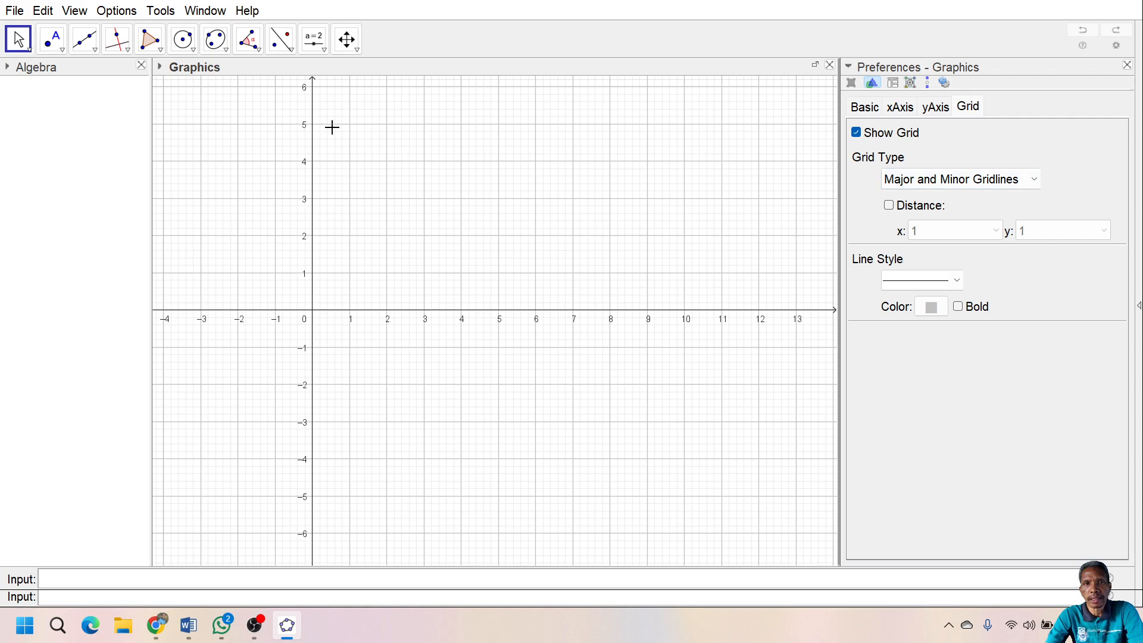
click(933, 180)
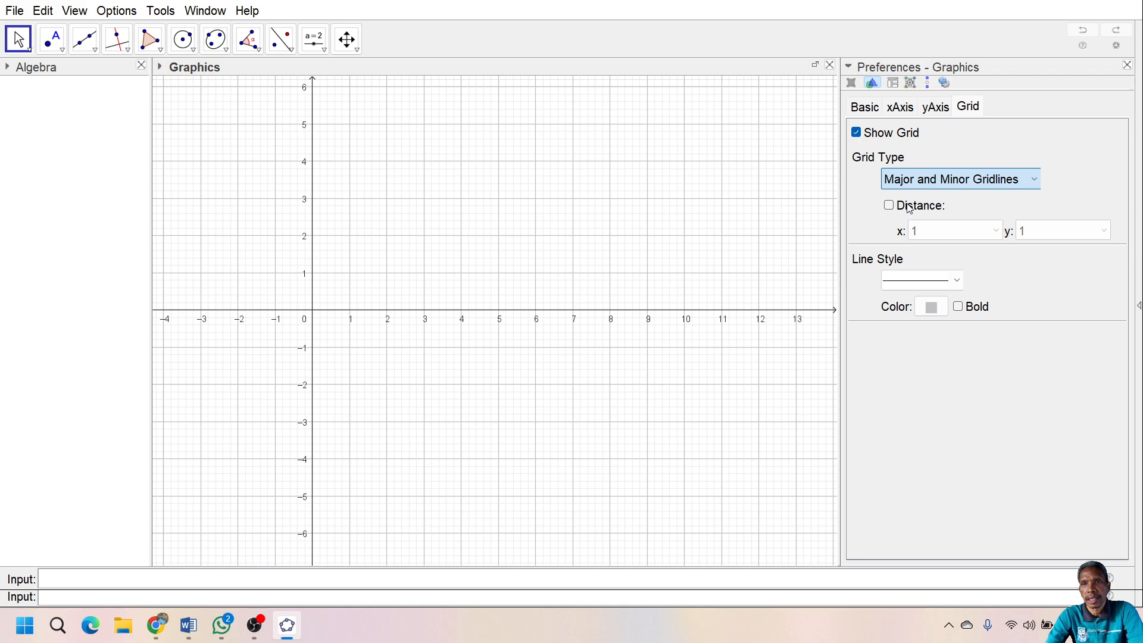
click(758, 198)
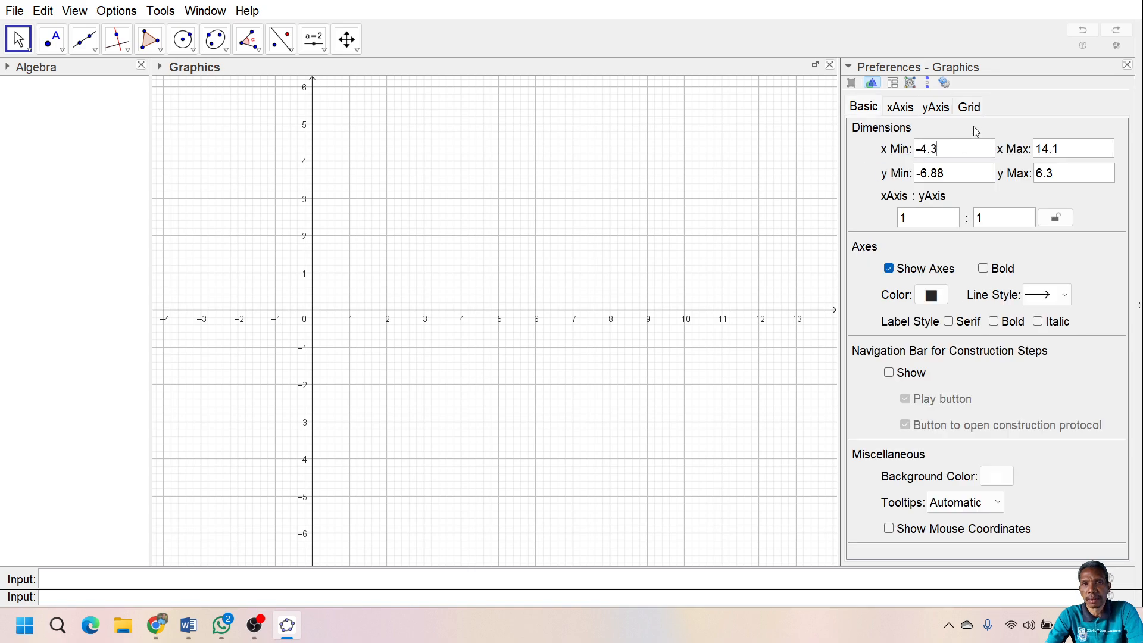
click(970, 108)
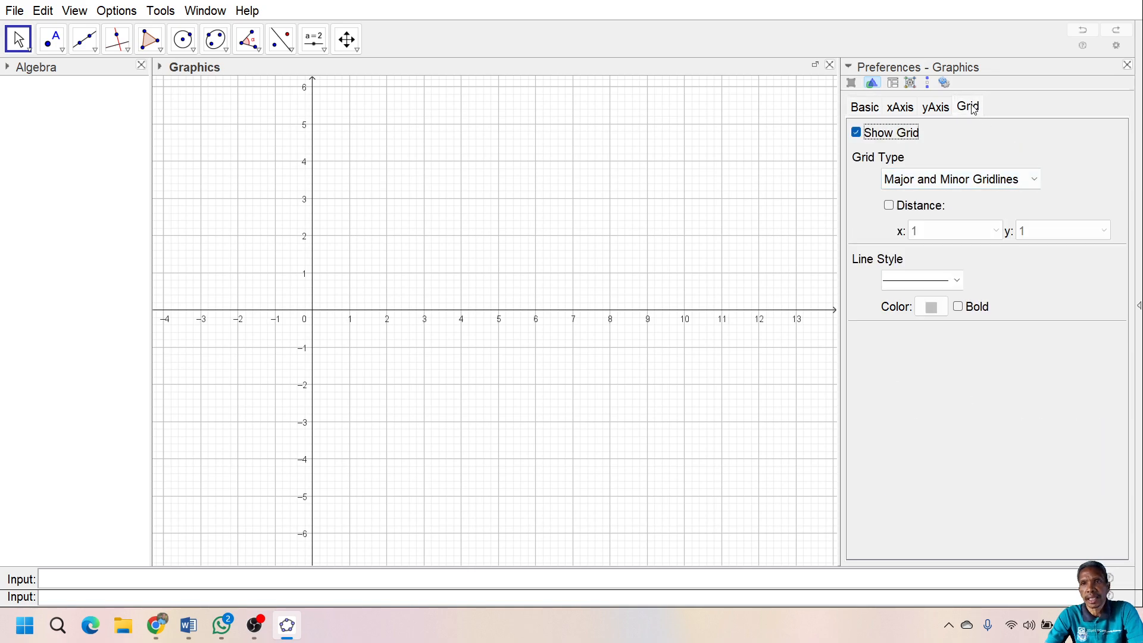
click(857, 132)
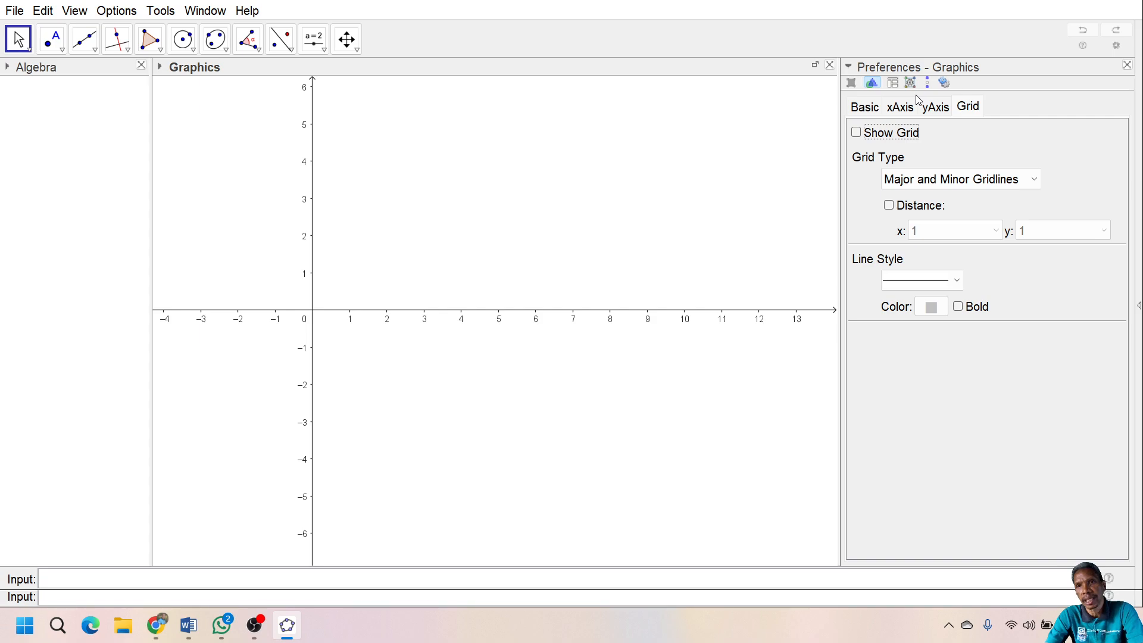
Set the Graphics view's background color to light peach and close the preferences
click(865, 108)
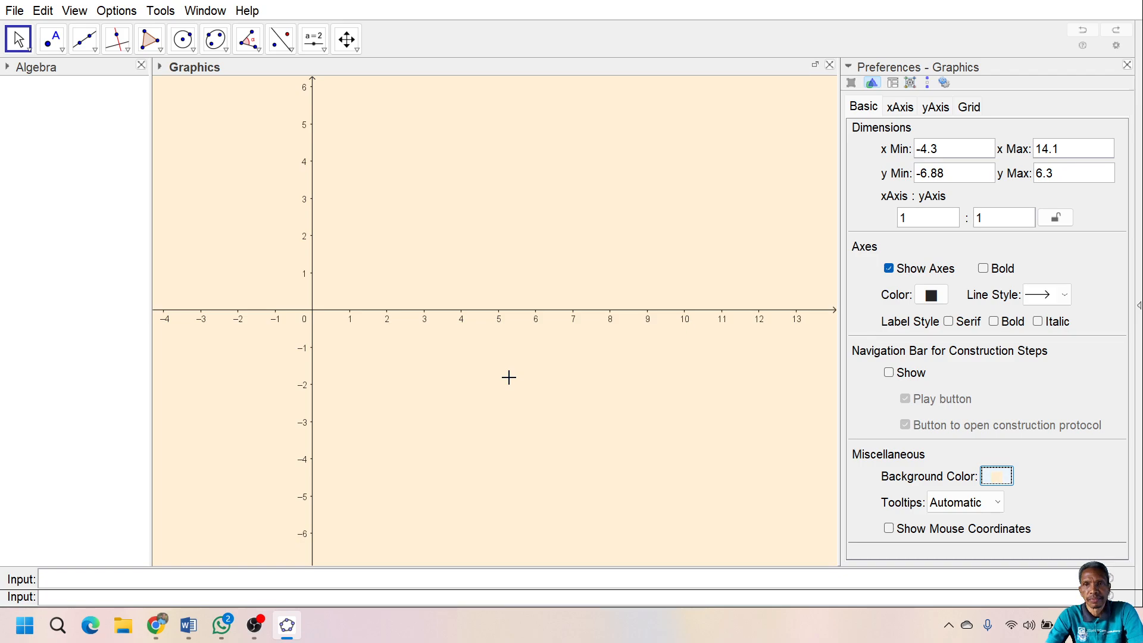
click(1128, 65)
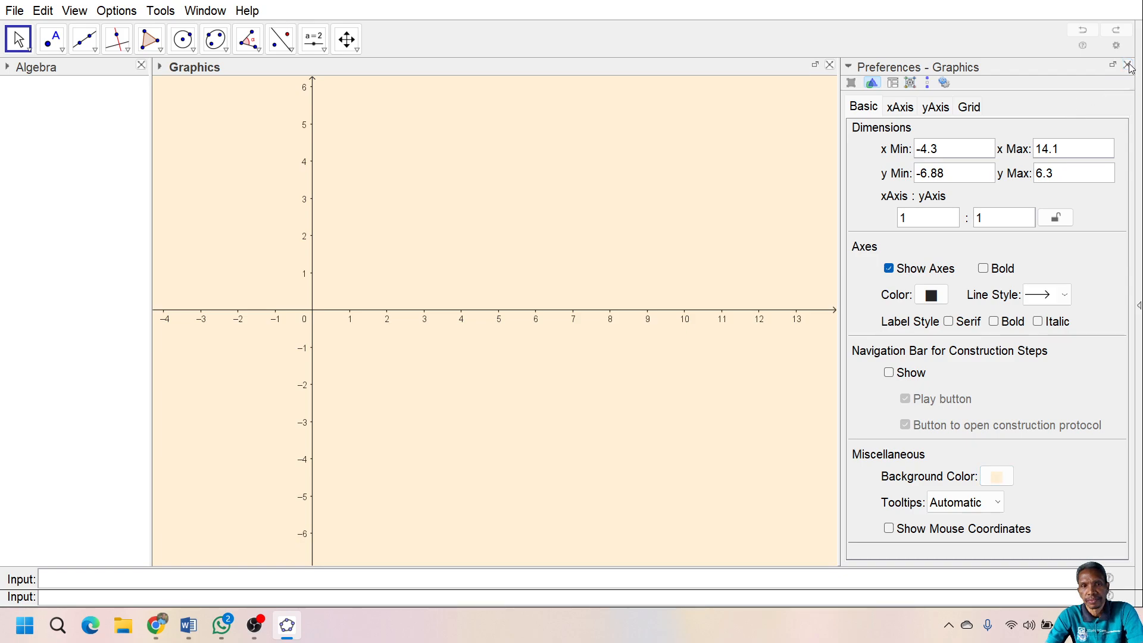
click(1129, 65)
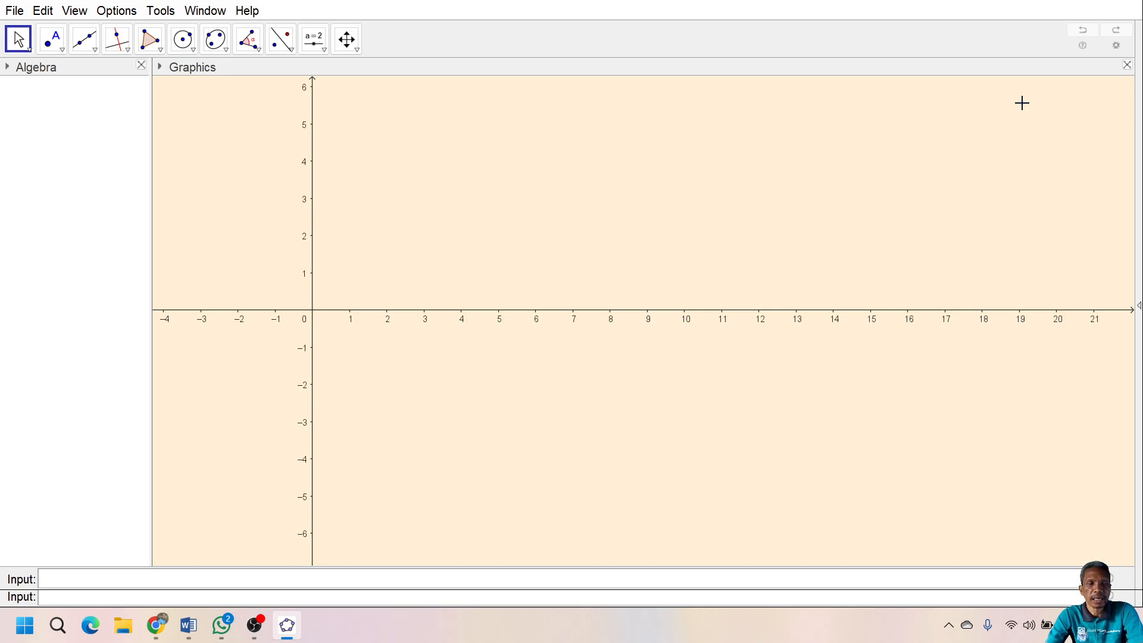
Plot the function 1/3x^3-1/2x^2-2x+1 and widen the Algebra view to fit its full equation
click(150, 583)
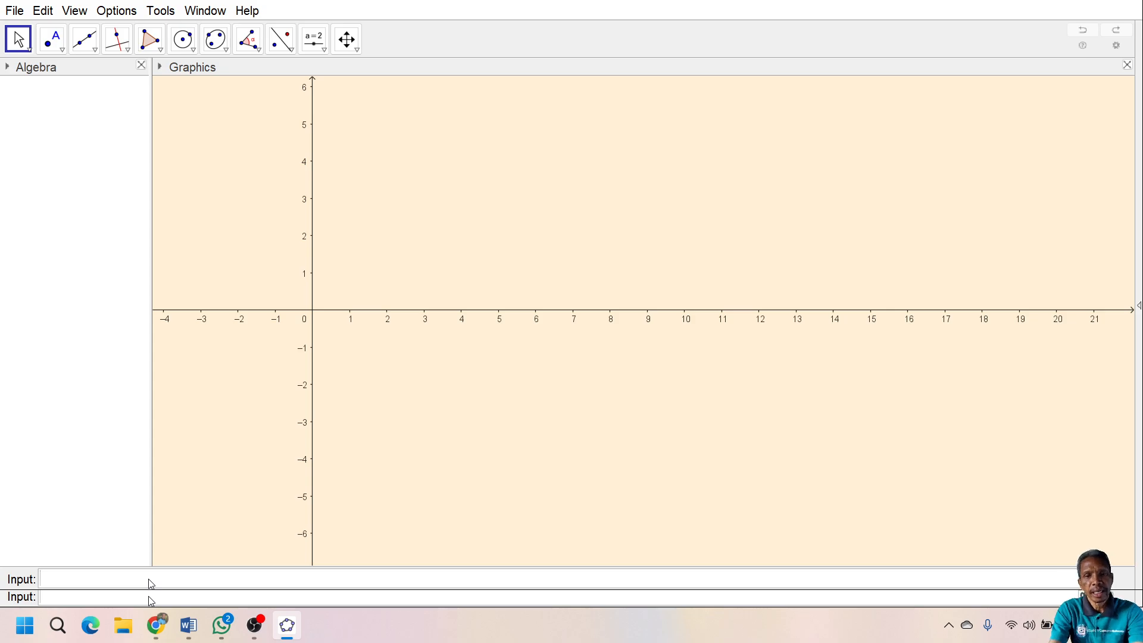
text(1/)
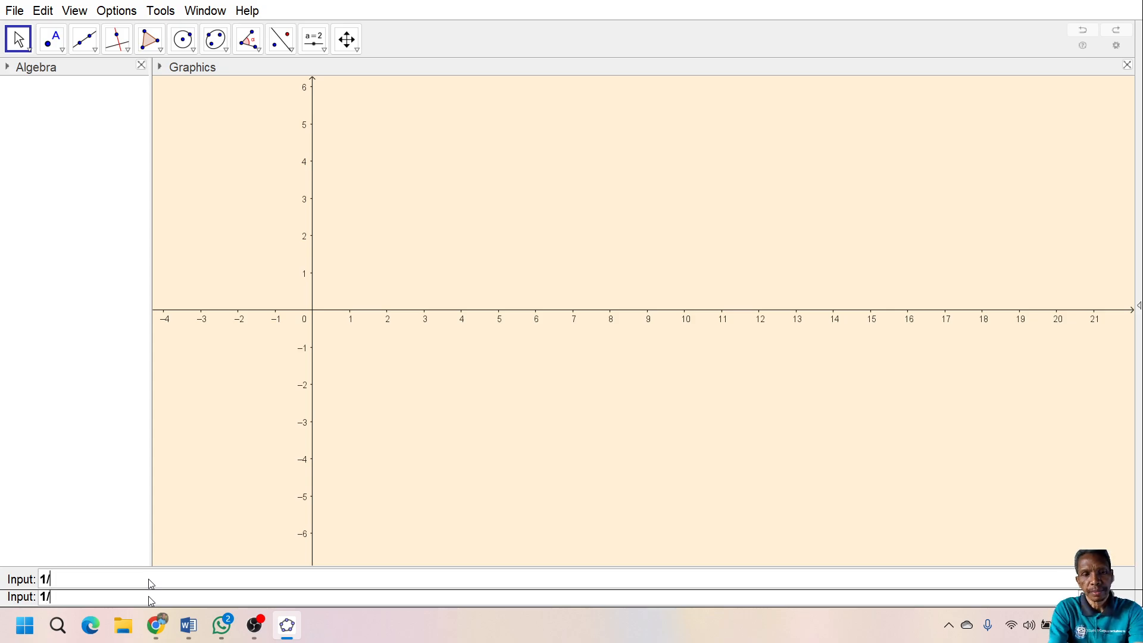
text(3x)
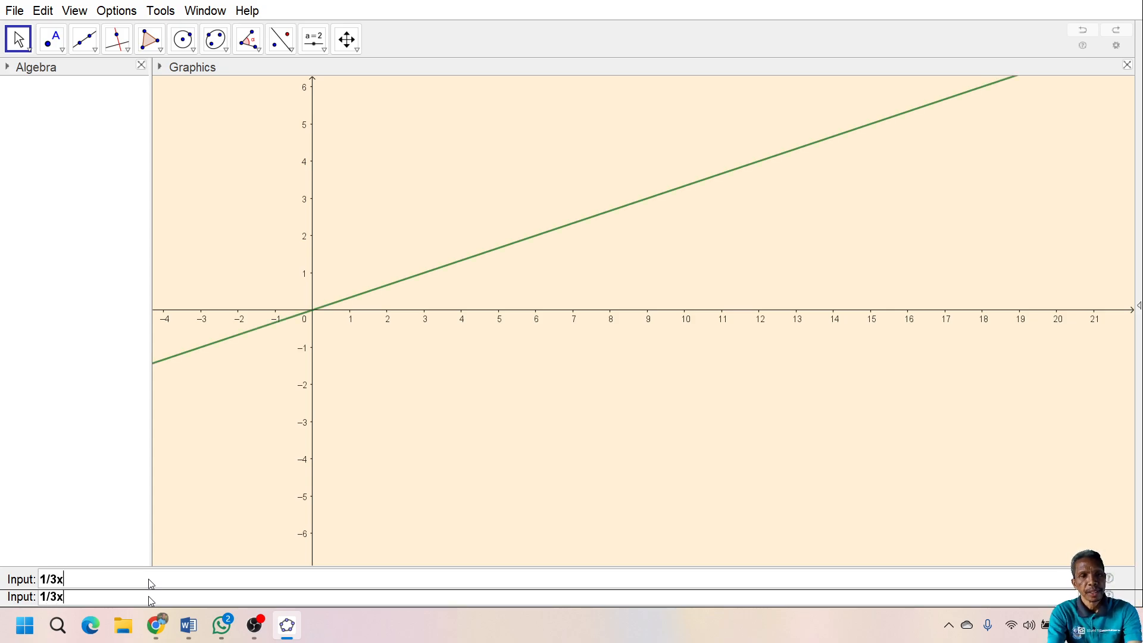
text(^3)
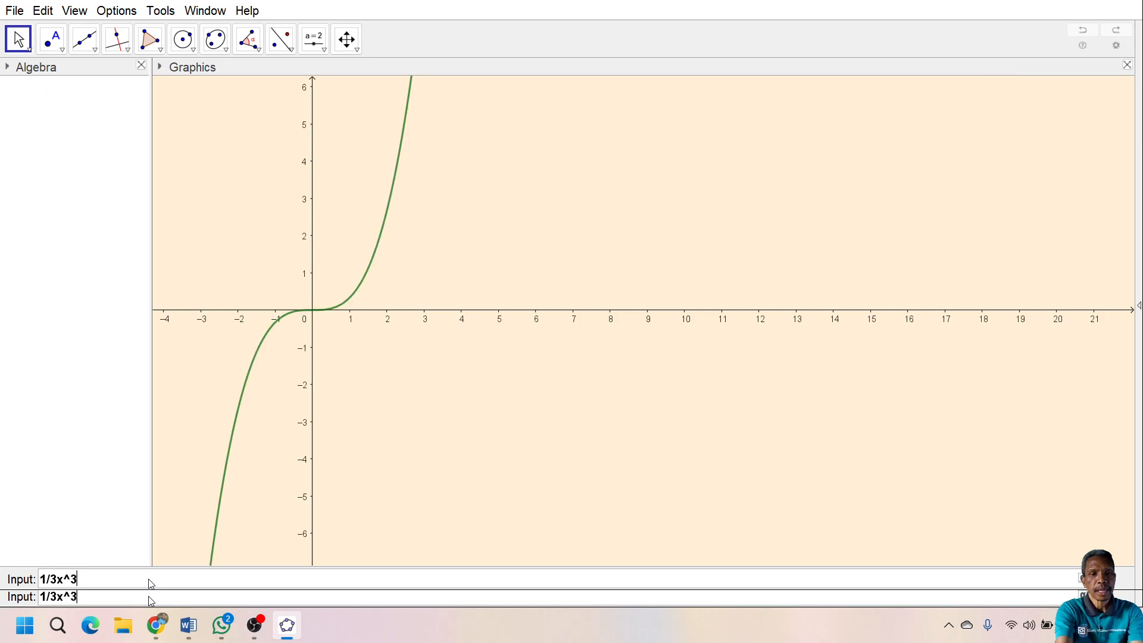
text(-)
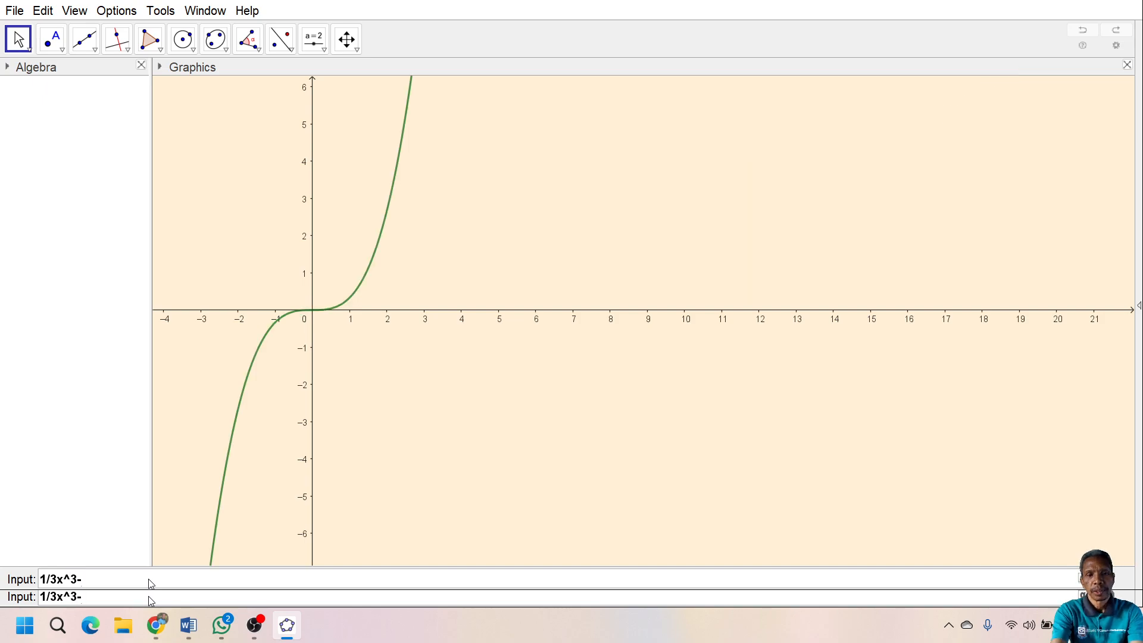
text(1/2x)
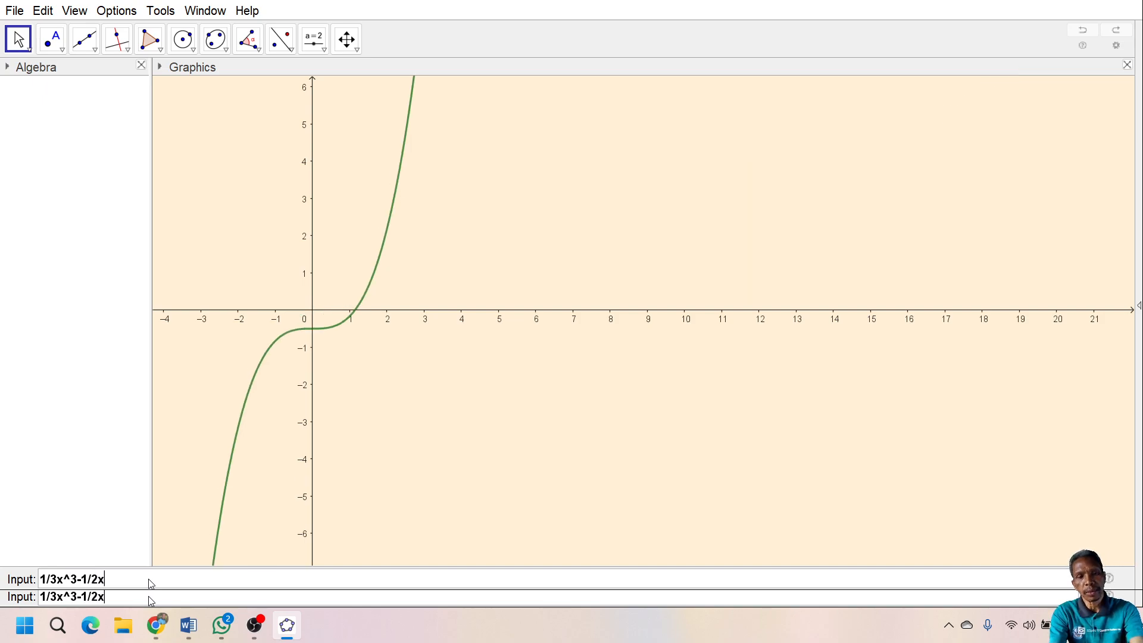
text(^2)
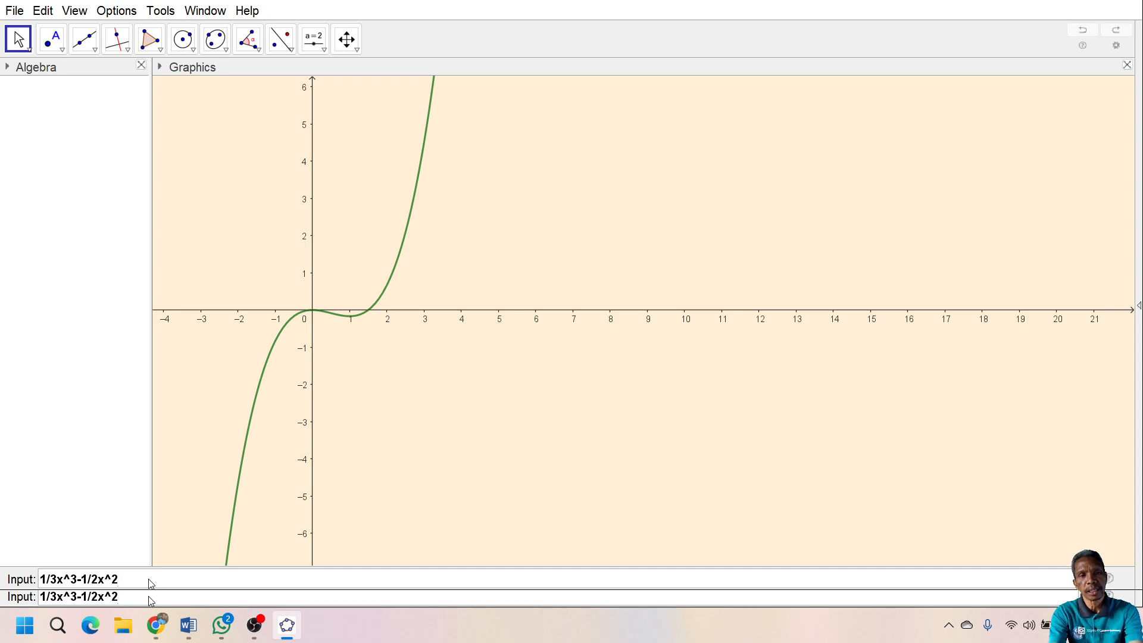
text(-)
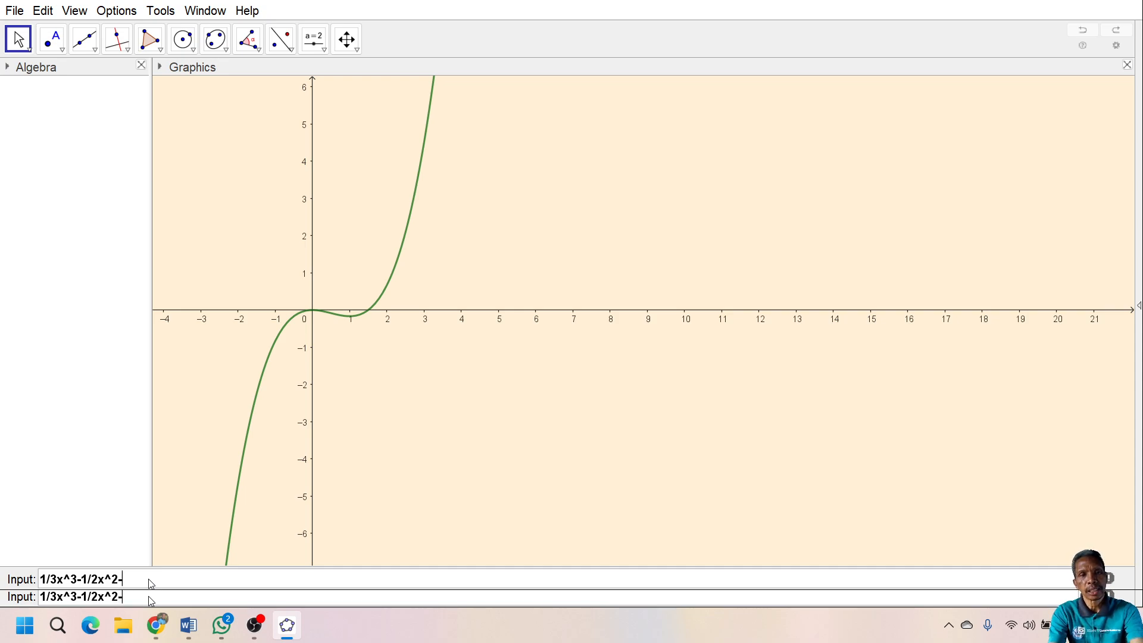
text(2x)
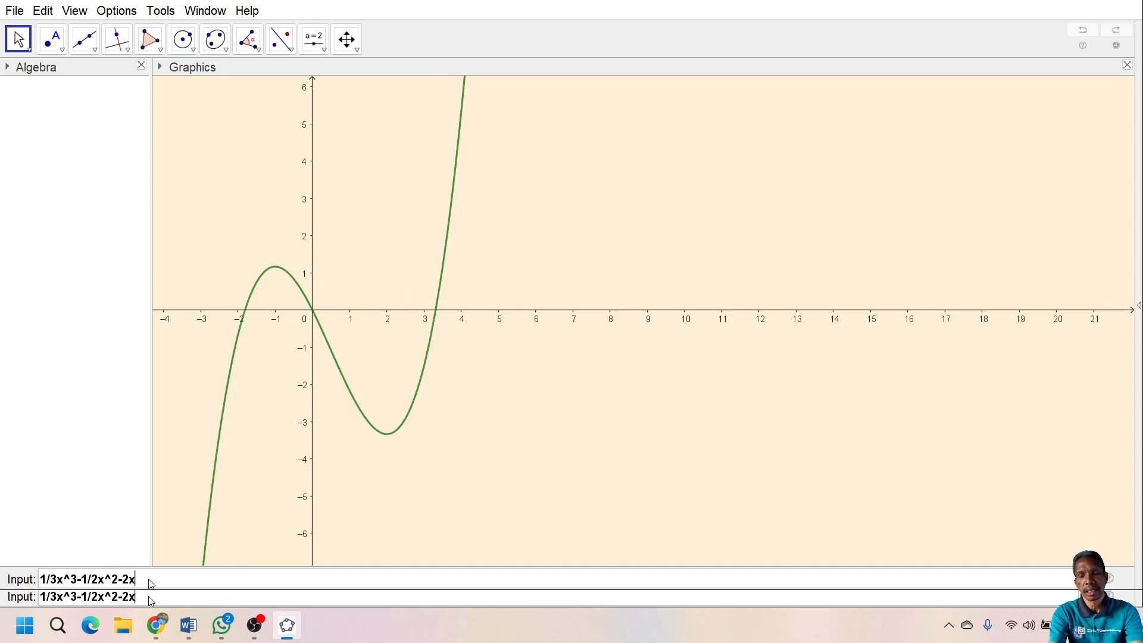
text(+1)
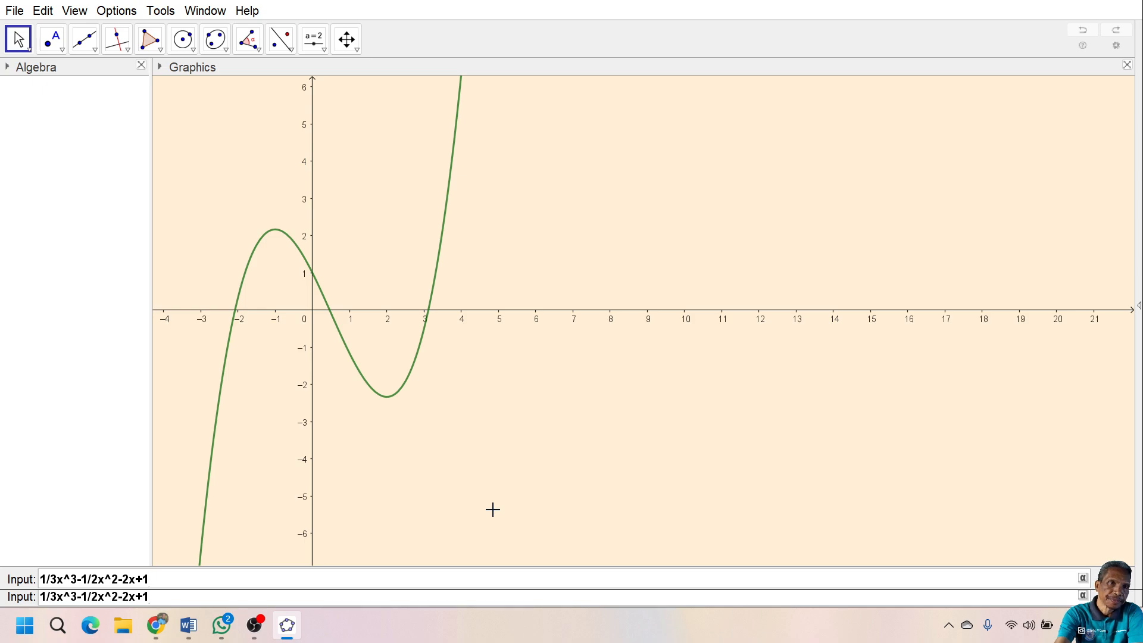
key(Return)
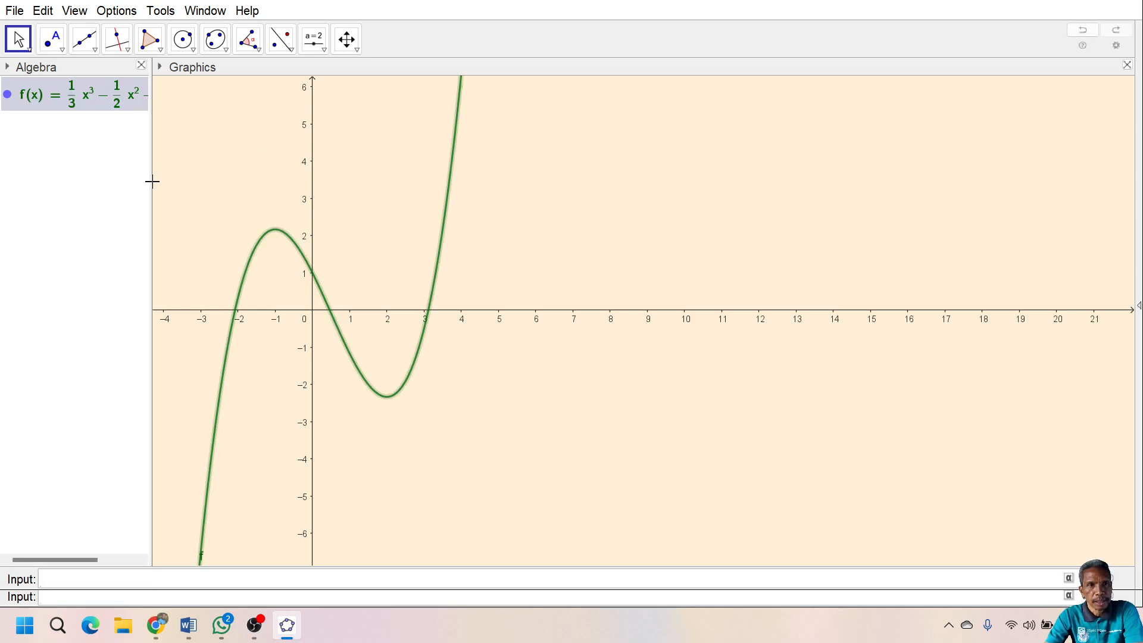
drag(150, 180, 225, 186)
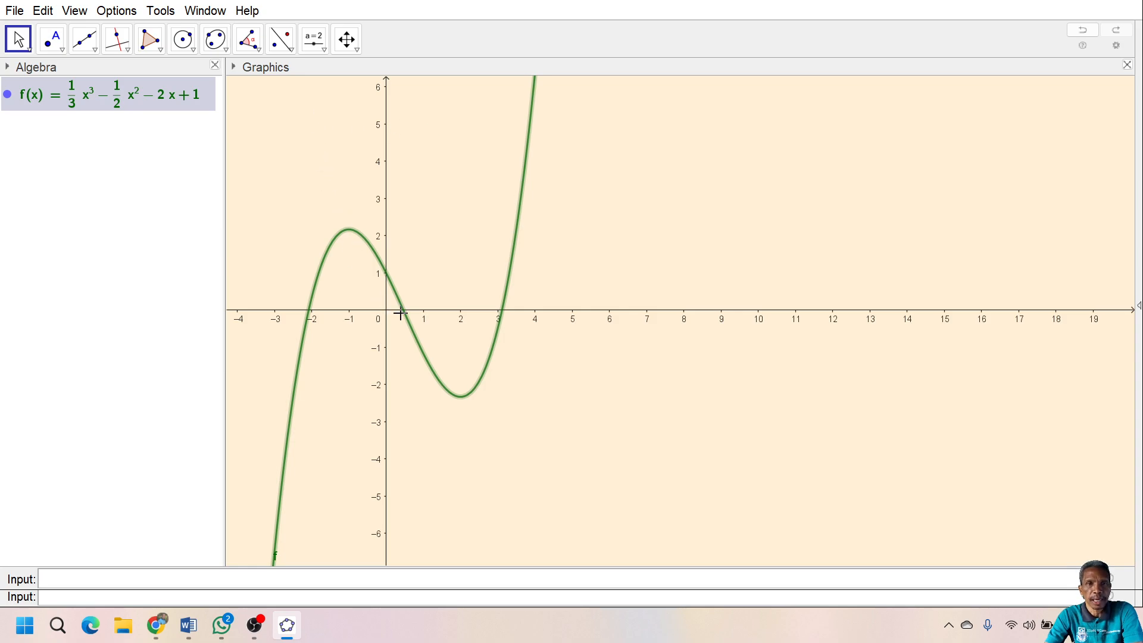
click(65, 54)
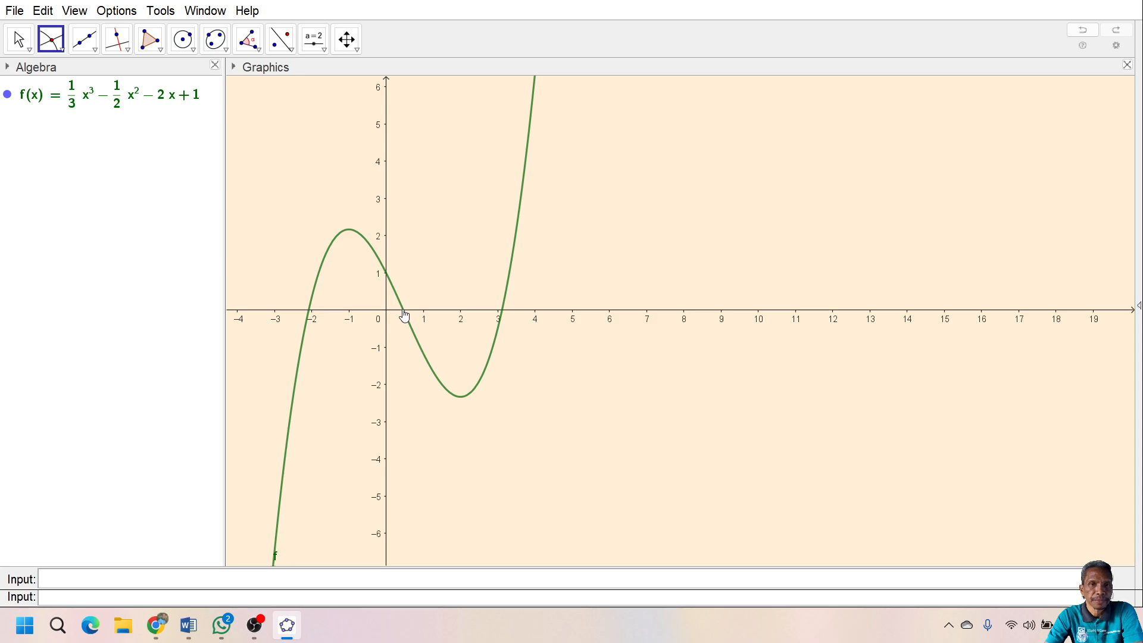
click(404, 312)
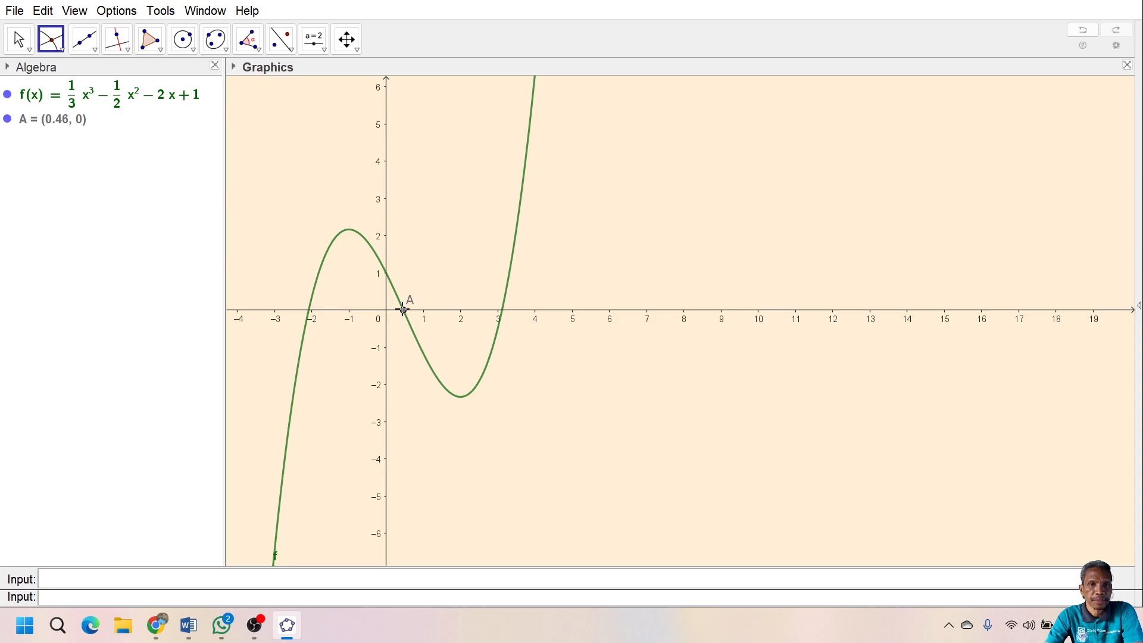
click(19, 122)
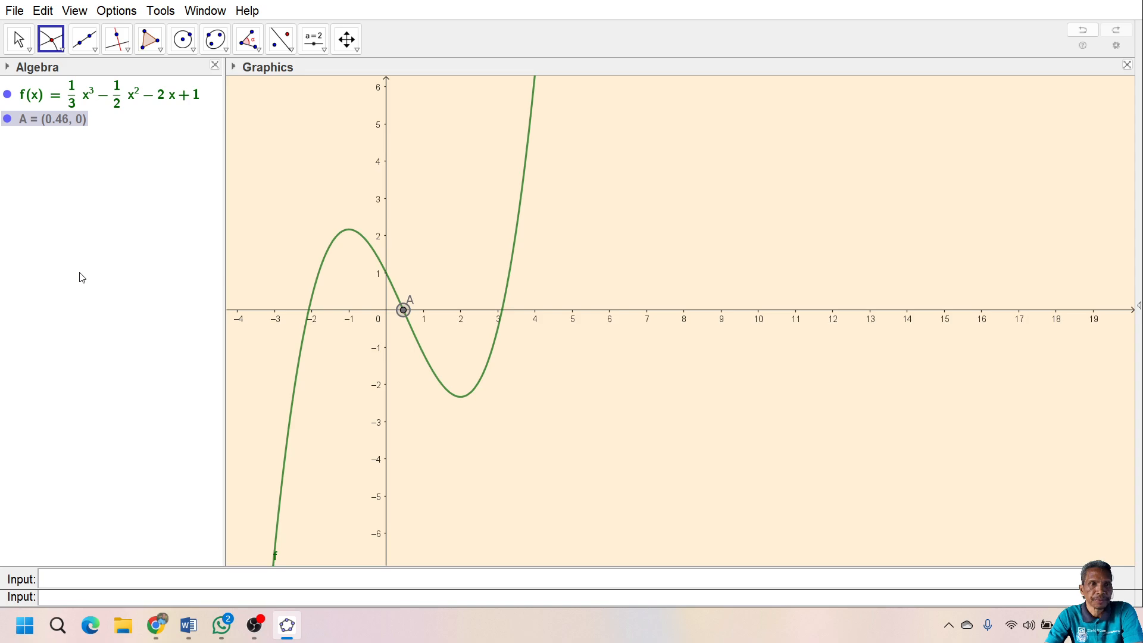
key(Delete)
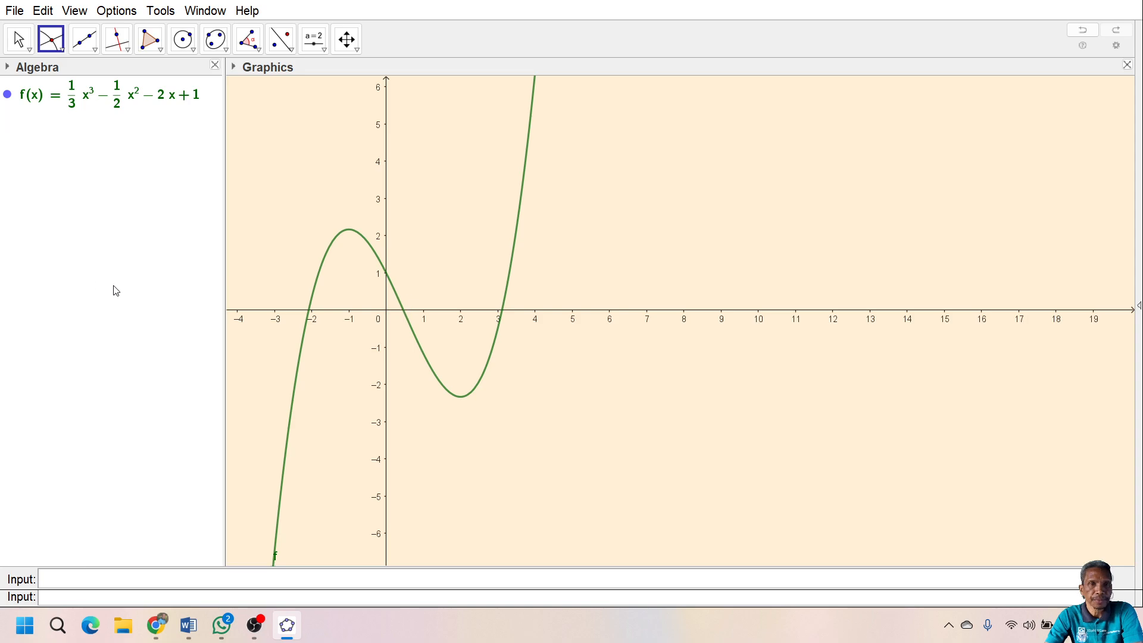
click(403, 310)
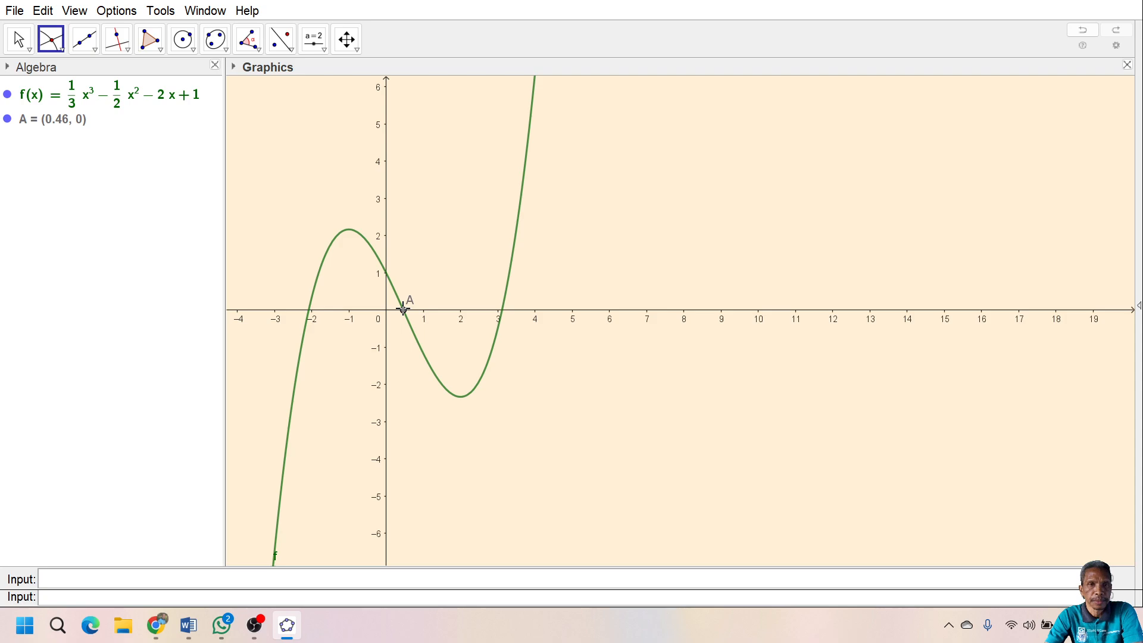
key(ctrl+z)
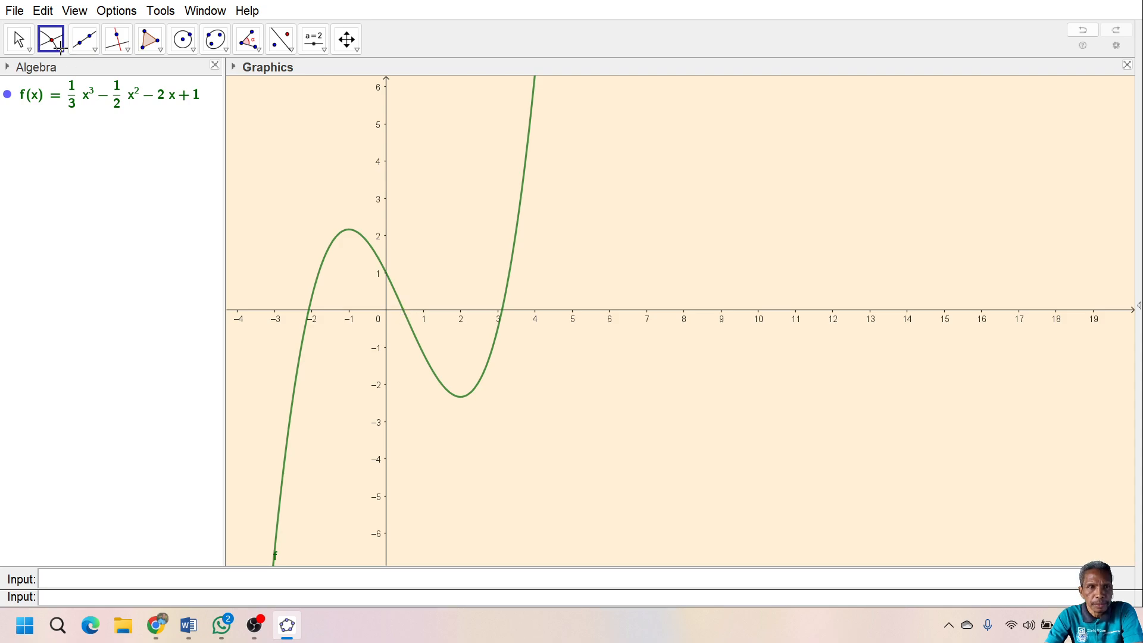
Create all intersection points of the cubic function with the x-axis using the Intersect tool
click(127, 96)
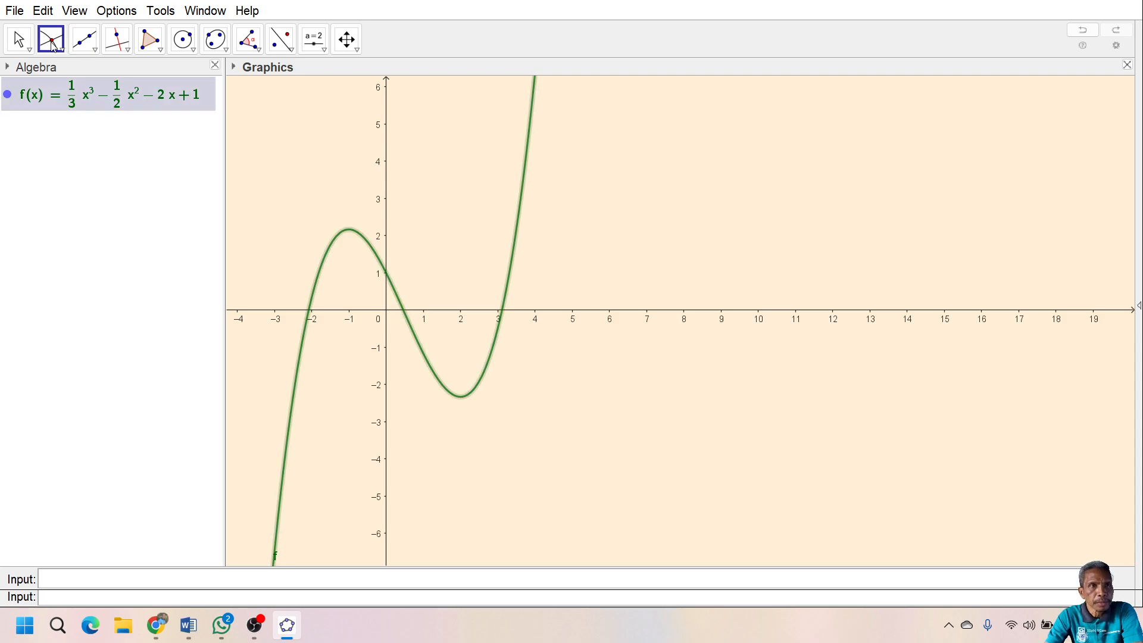
click(403, 316)
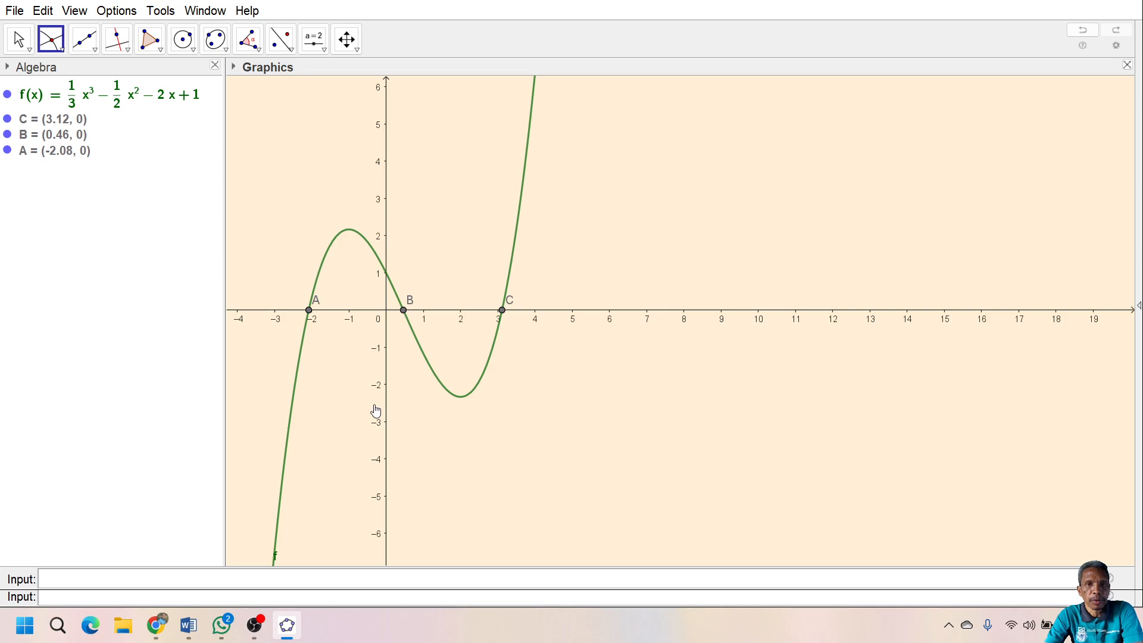
Change the color of function f to blue (#0000FF) in its object properties
key(ctrl+e)
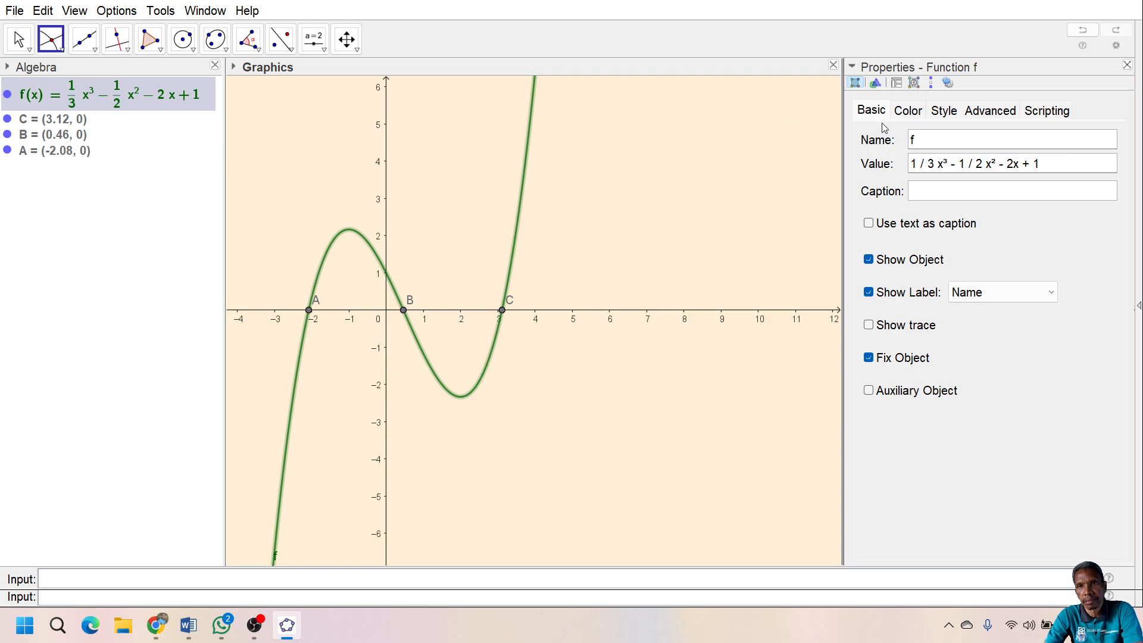
click(915, 113)
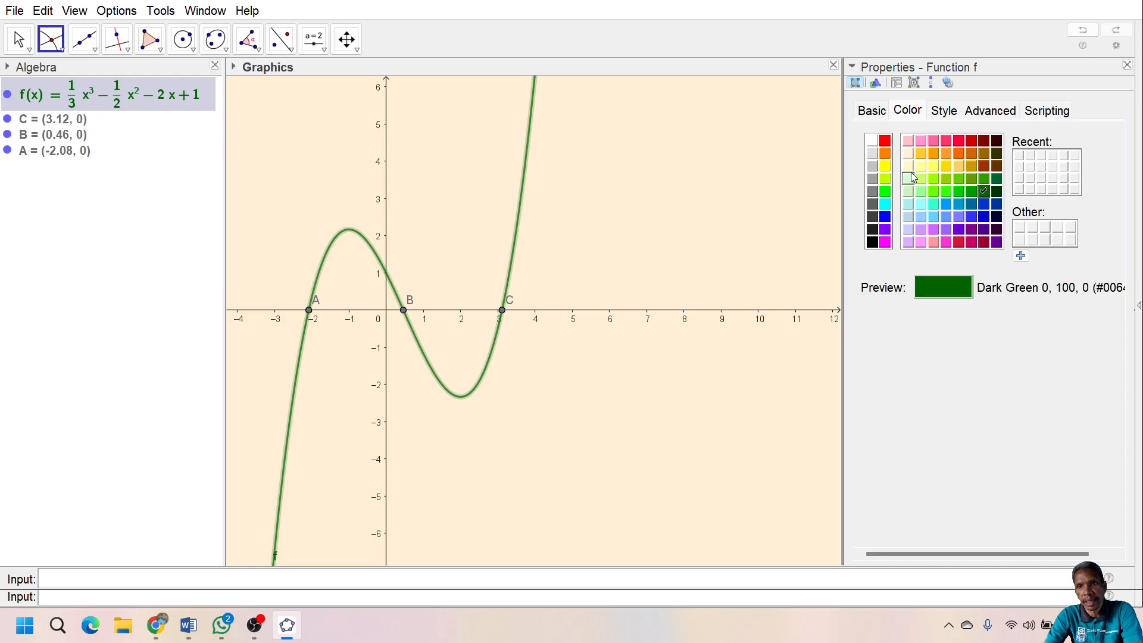
click(885, 217)
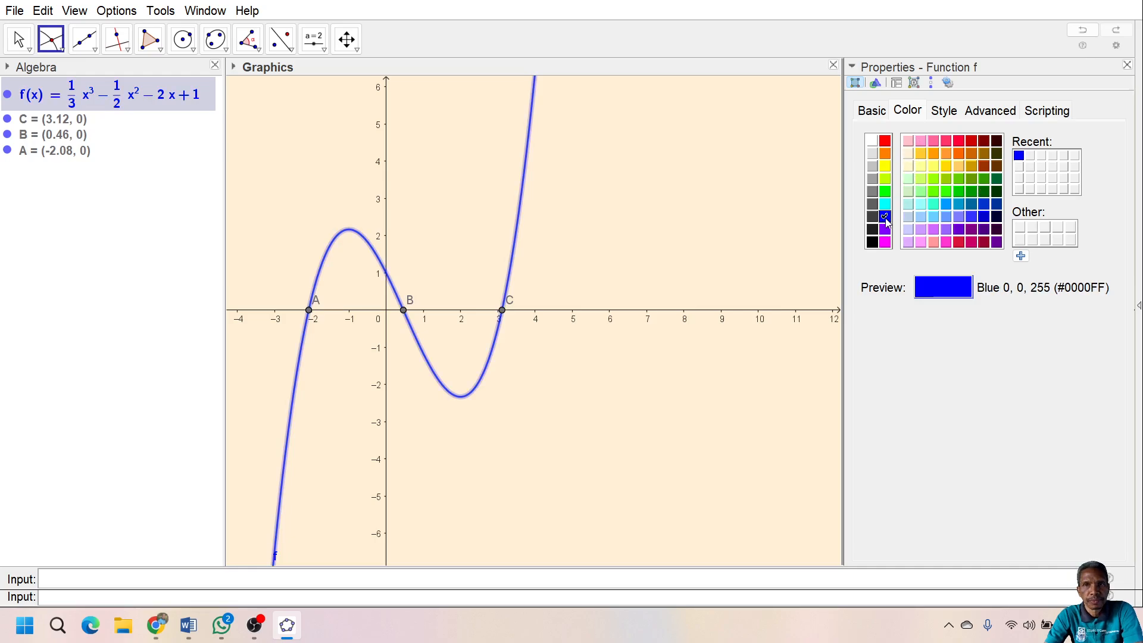
Set the line thickness of function f to 13 and close its properties
click(946, 112)
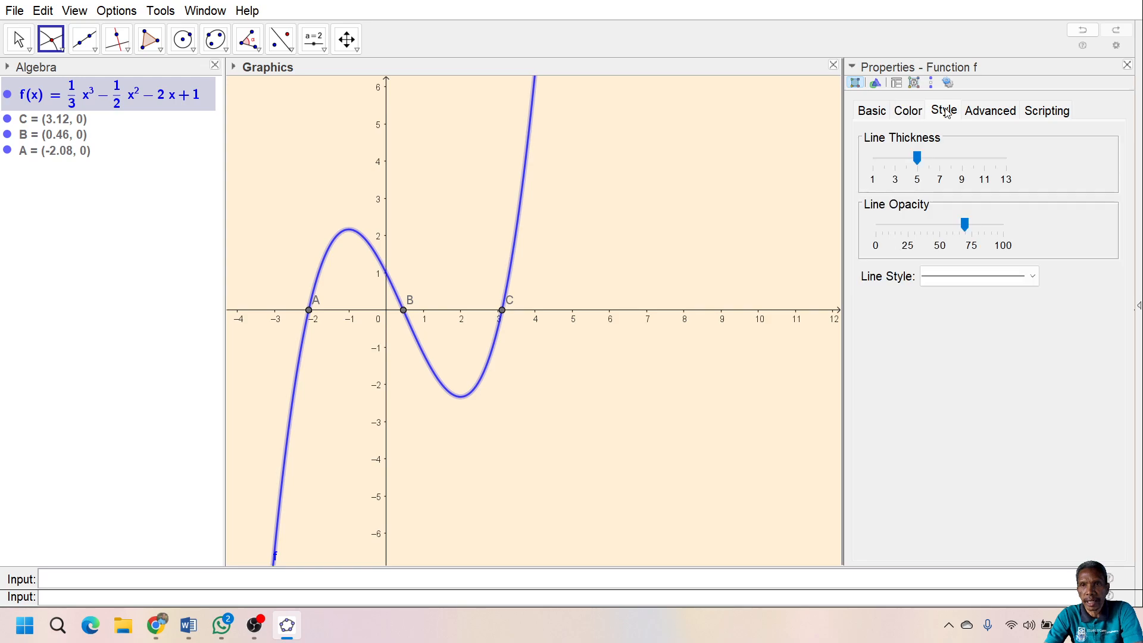
click(918, 158)
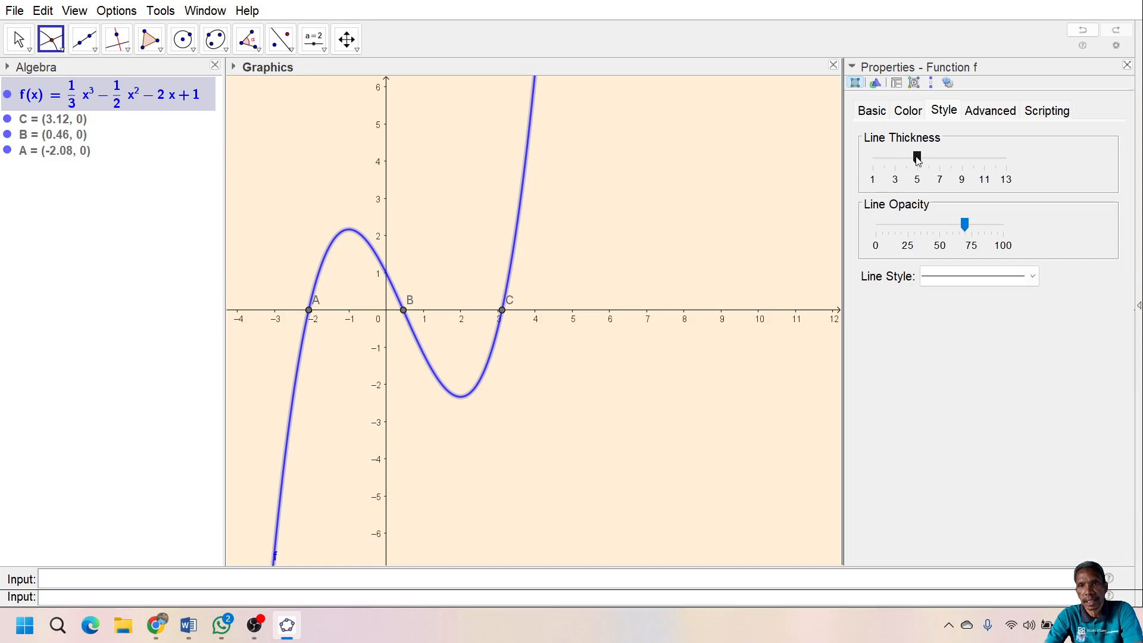
drag(918, 158, 1017, 177)
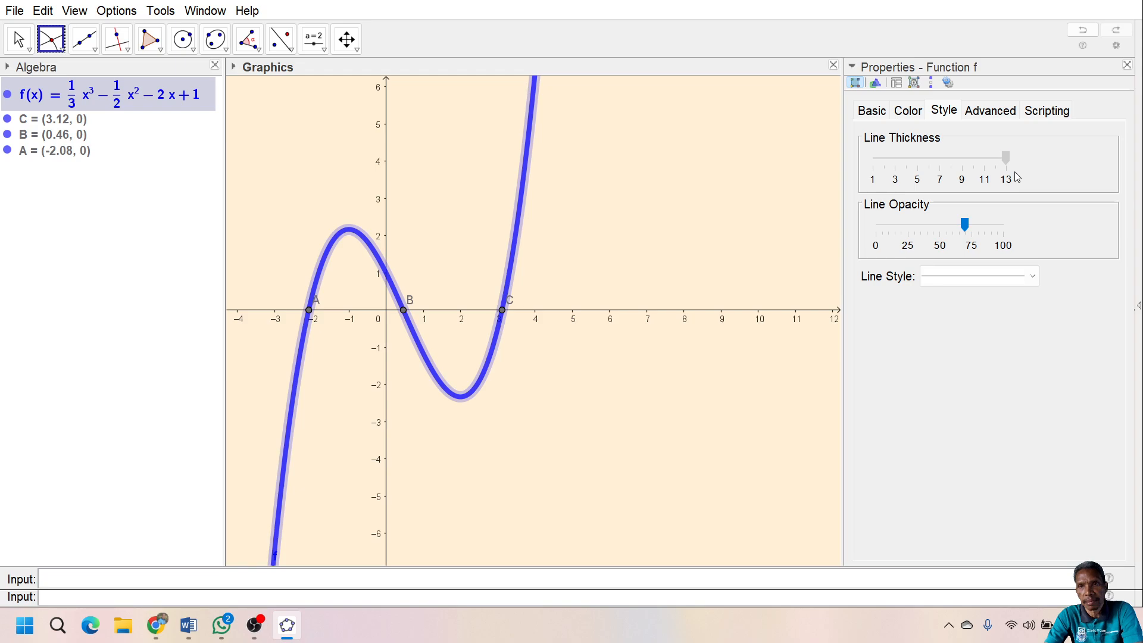
click(1128, 66)
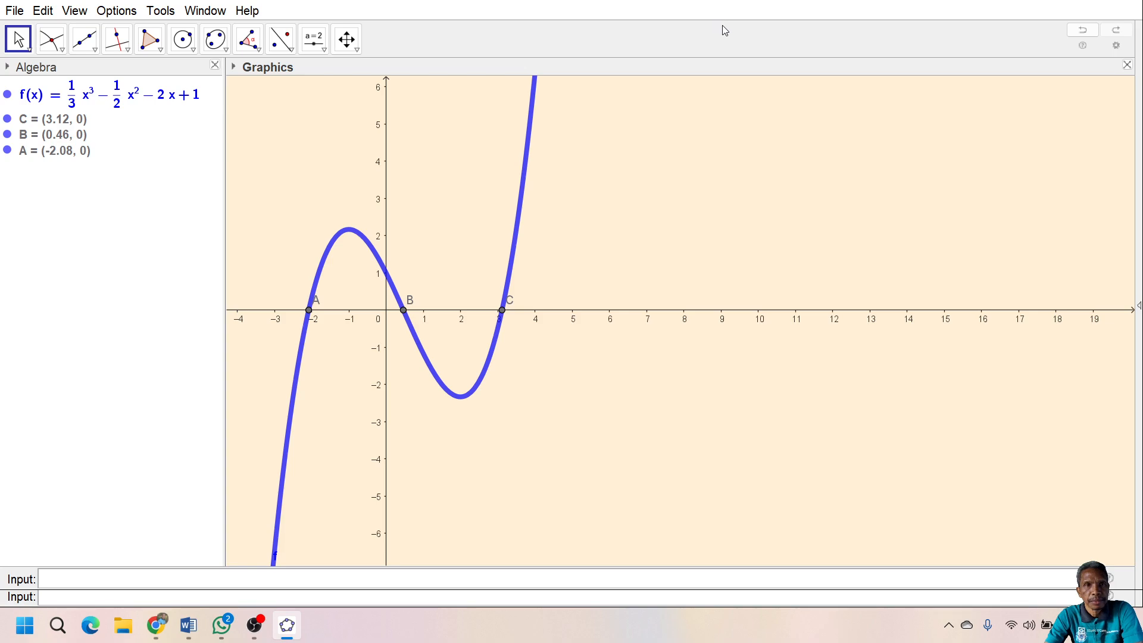
Create two number sliders, a and b, in the empty area of the Graphics view beside the curve
click(324, 53)
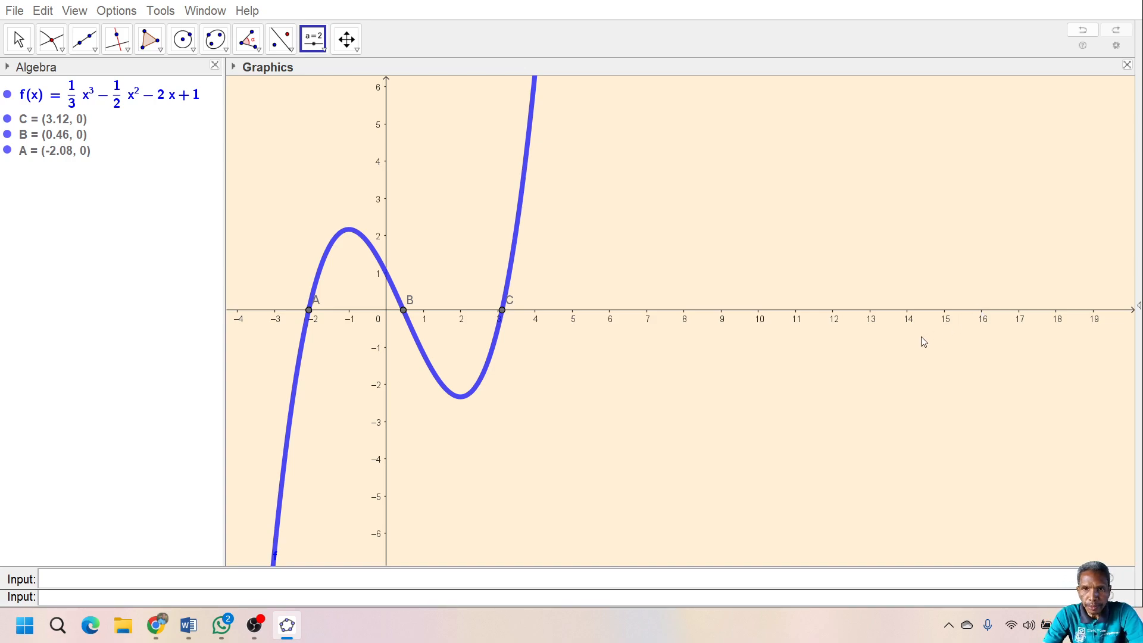
click(751, 339)
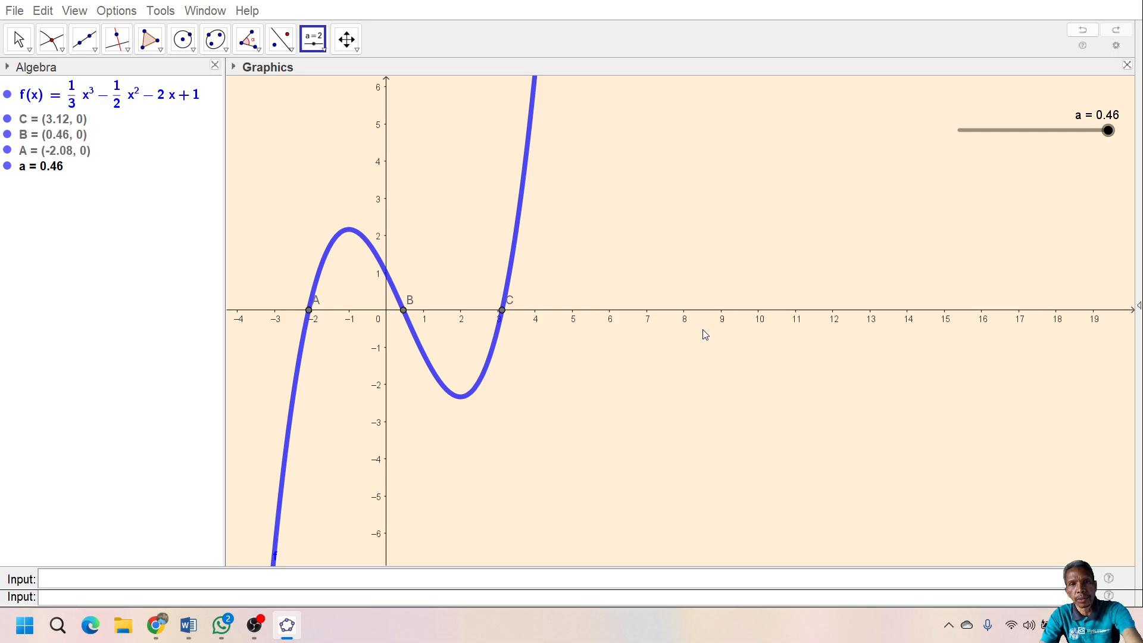
click(533, 374)
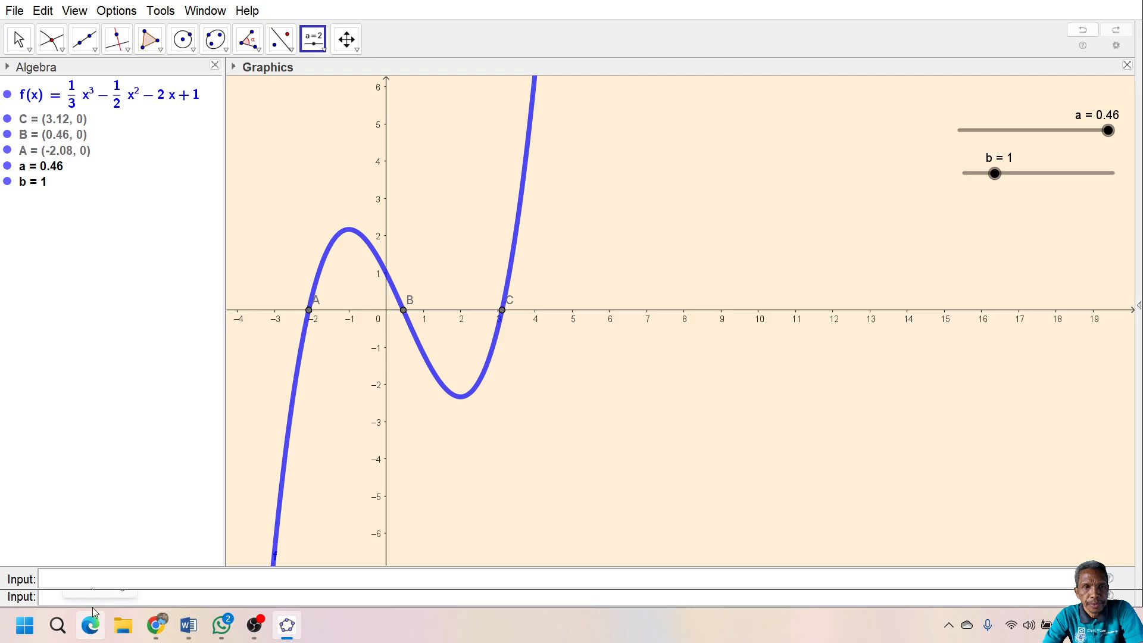
Create the definite integral of f from x(A) to slider value a with Integral(f, x(A), a)
click(166, 580)
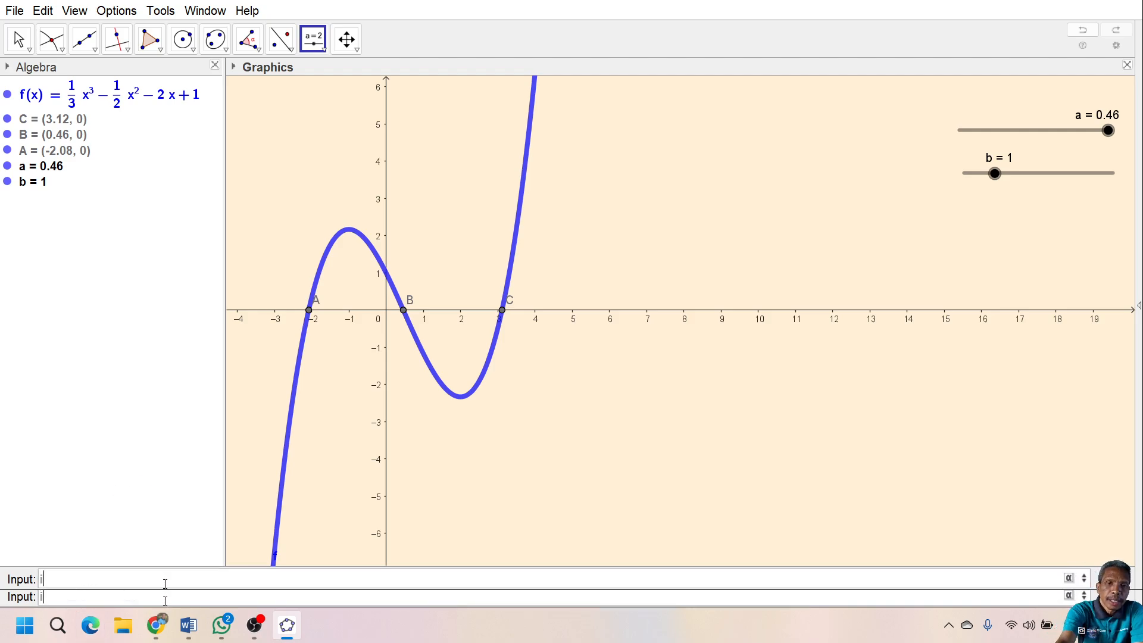
text(int)
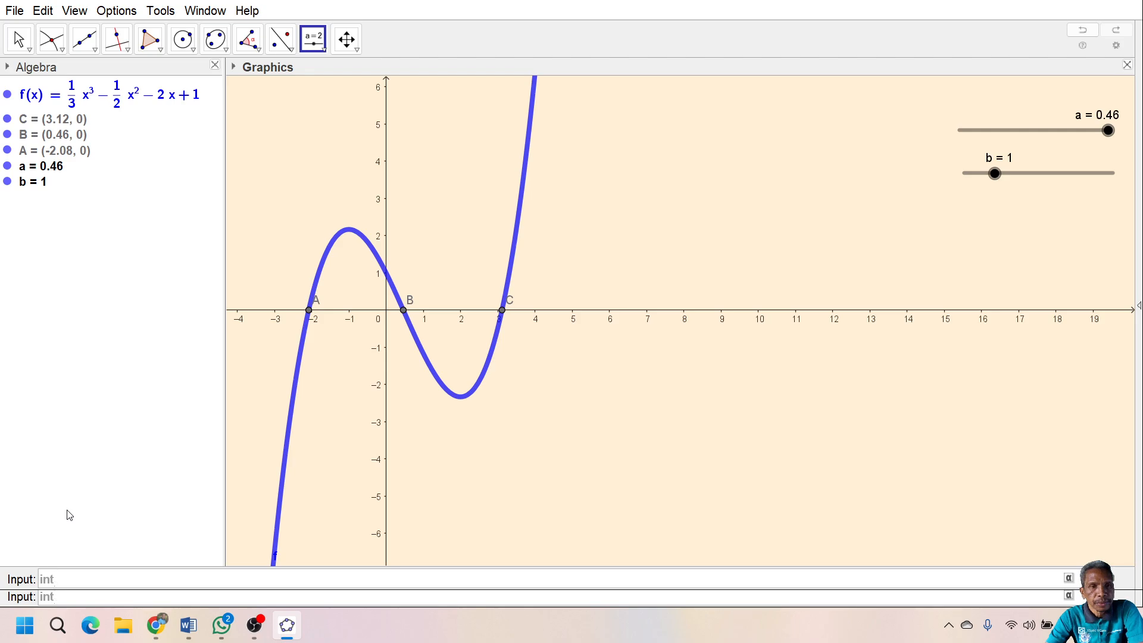
key(Return)
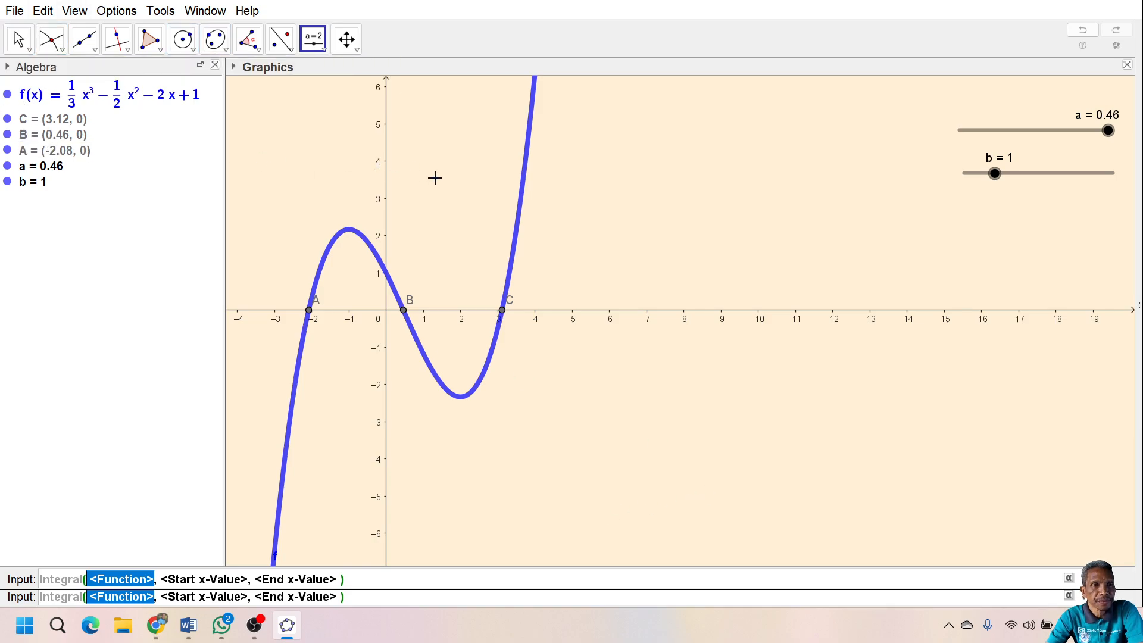
text(f)
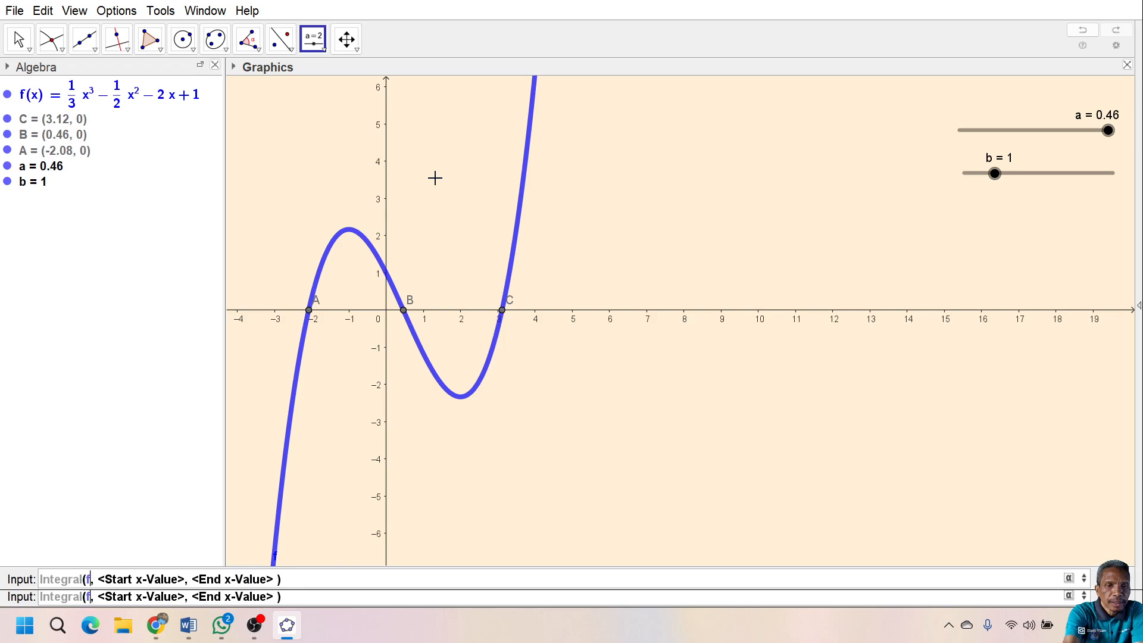
key(Tab)
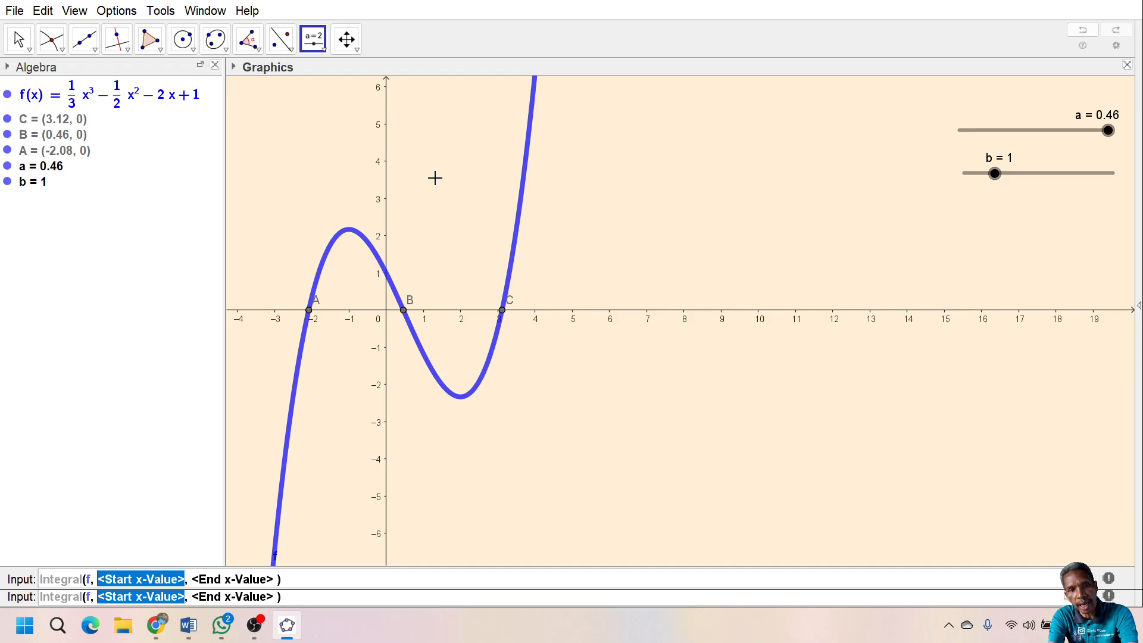
text(x(A))
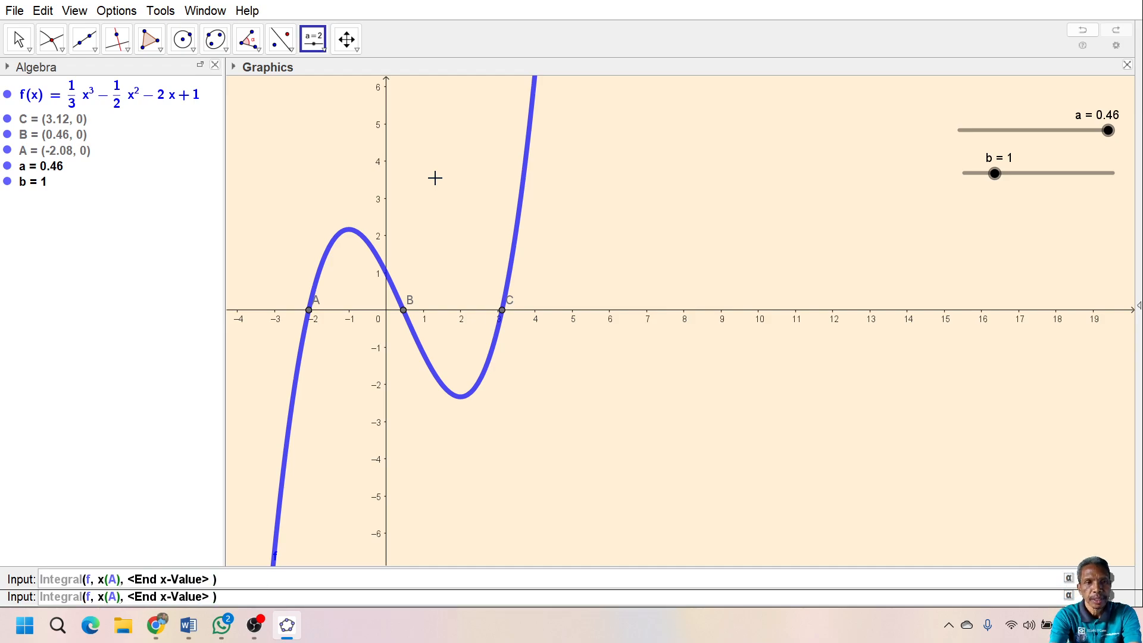
key(Tab)
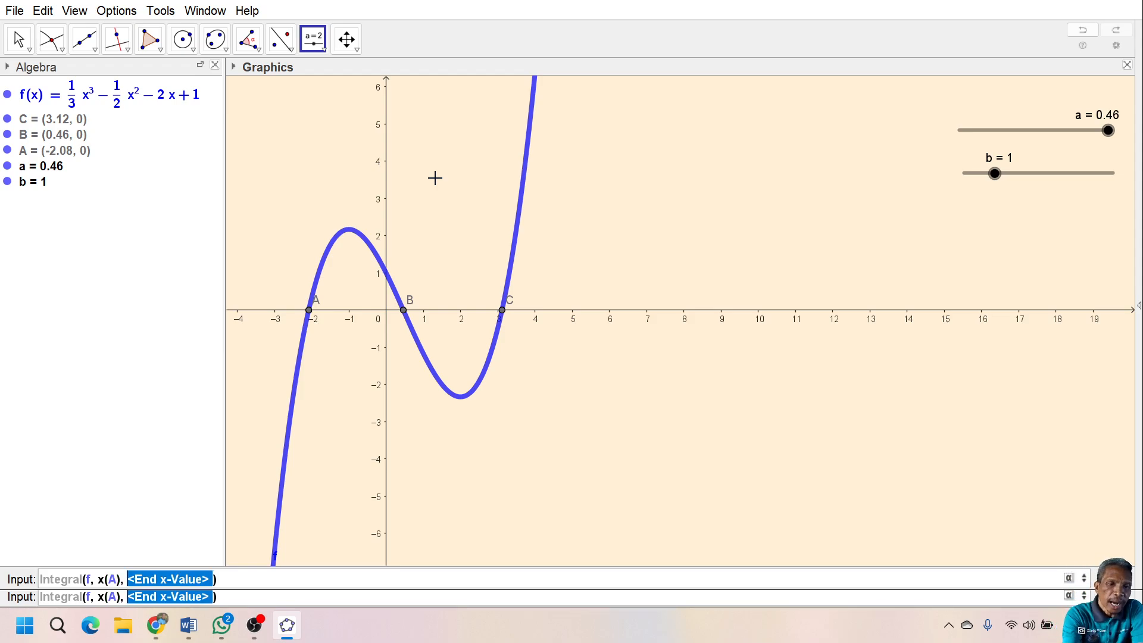
text(a)
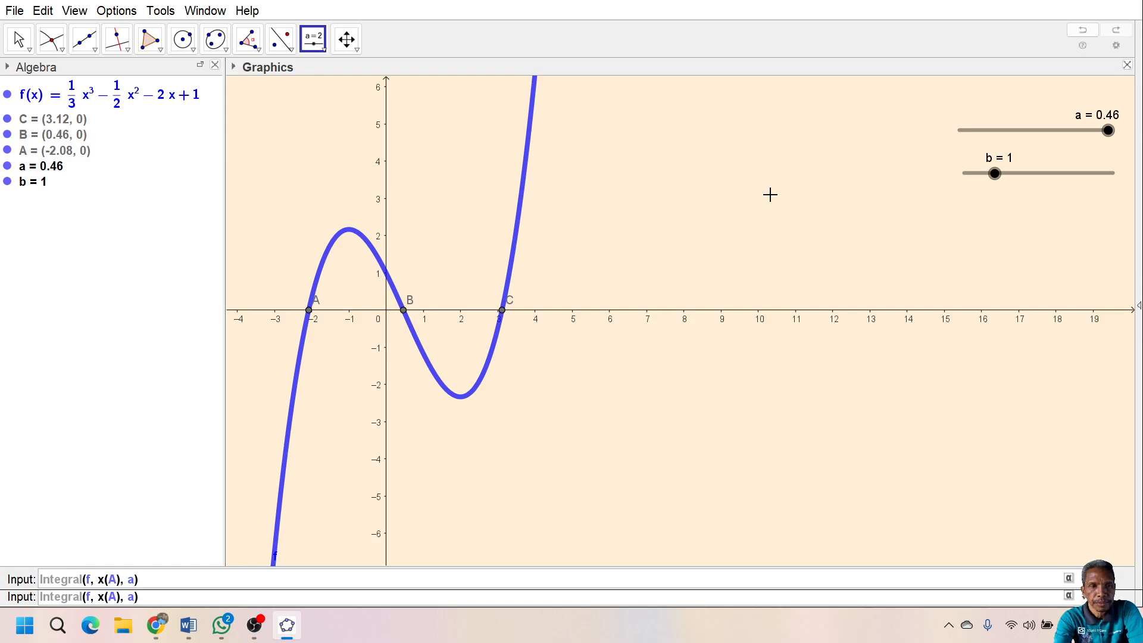
key(Return)
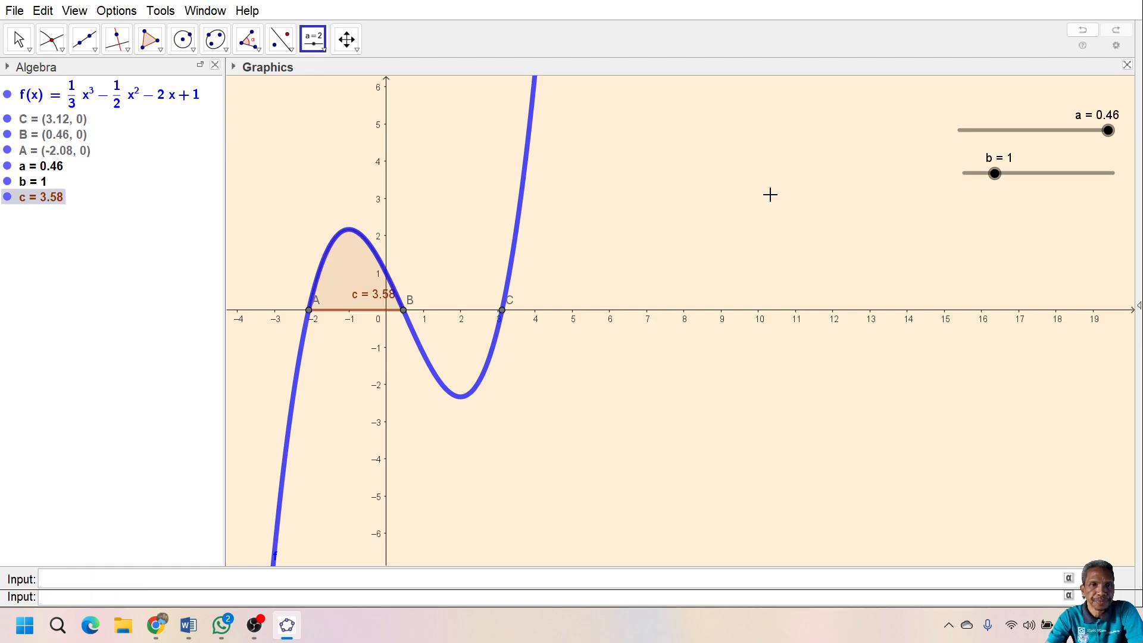
click(1108, 132)
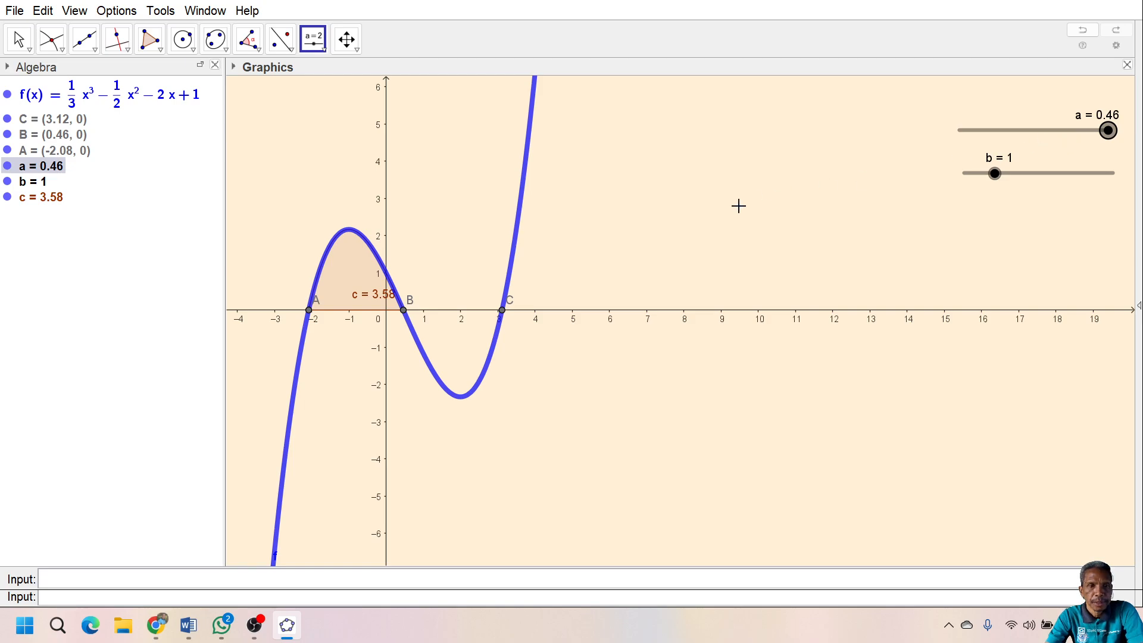
Create the definite integral of f with Integral(f, x(B), b) and raise slider b to 3.12
click(140, 580)
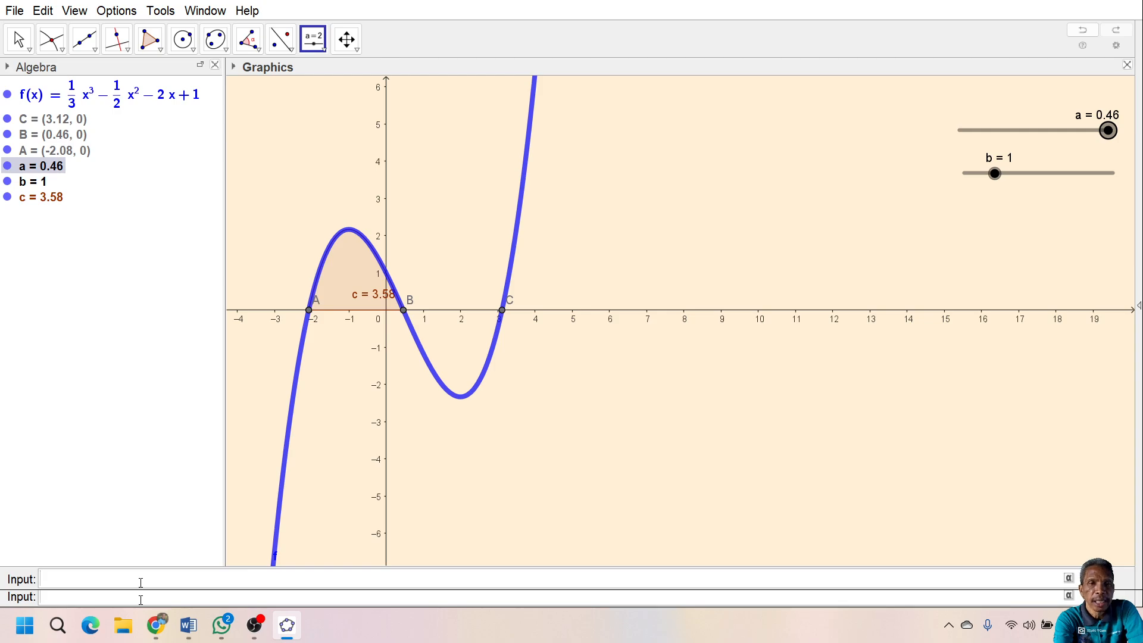
text(int)
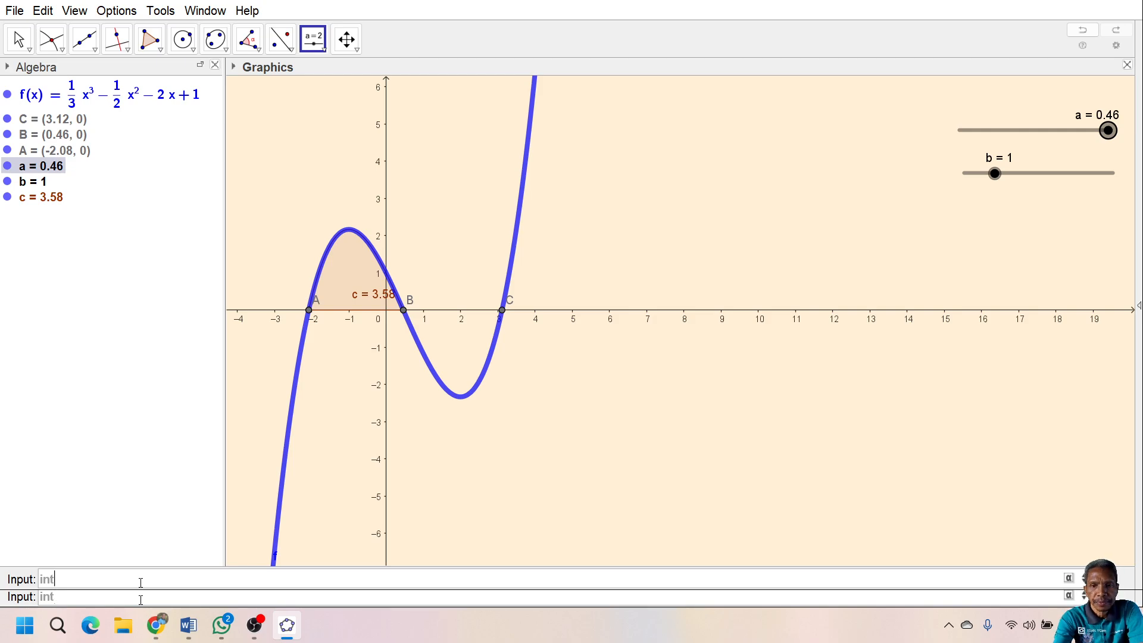
key(Return)
text(f)
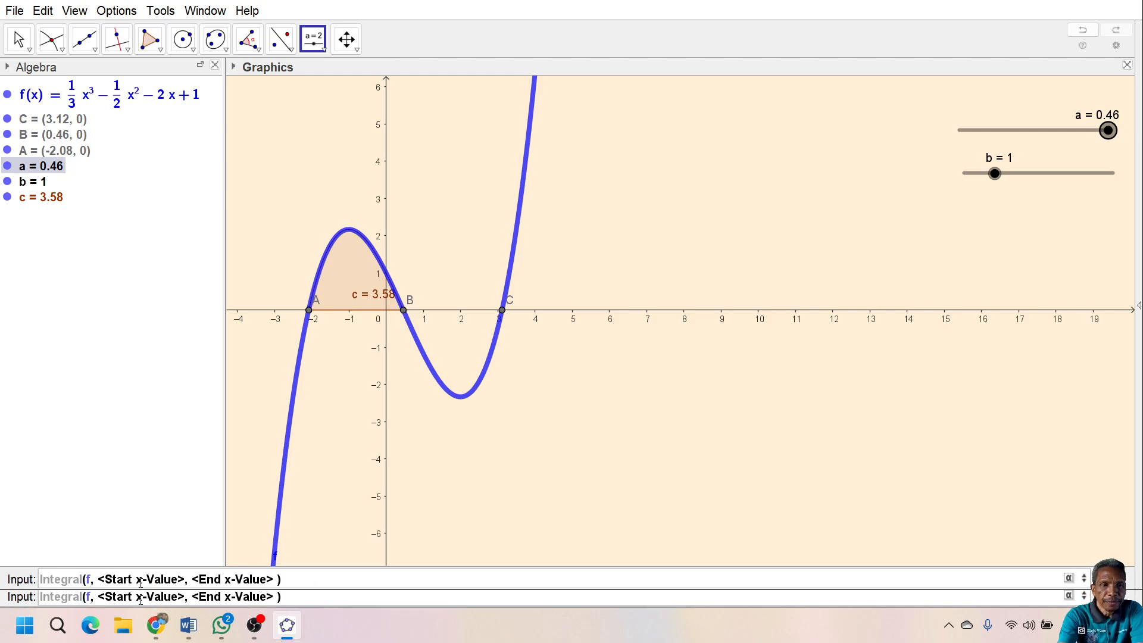
click(140, 579)
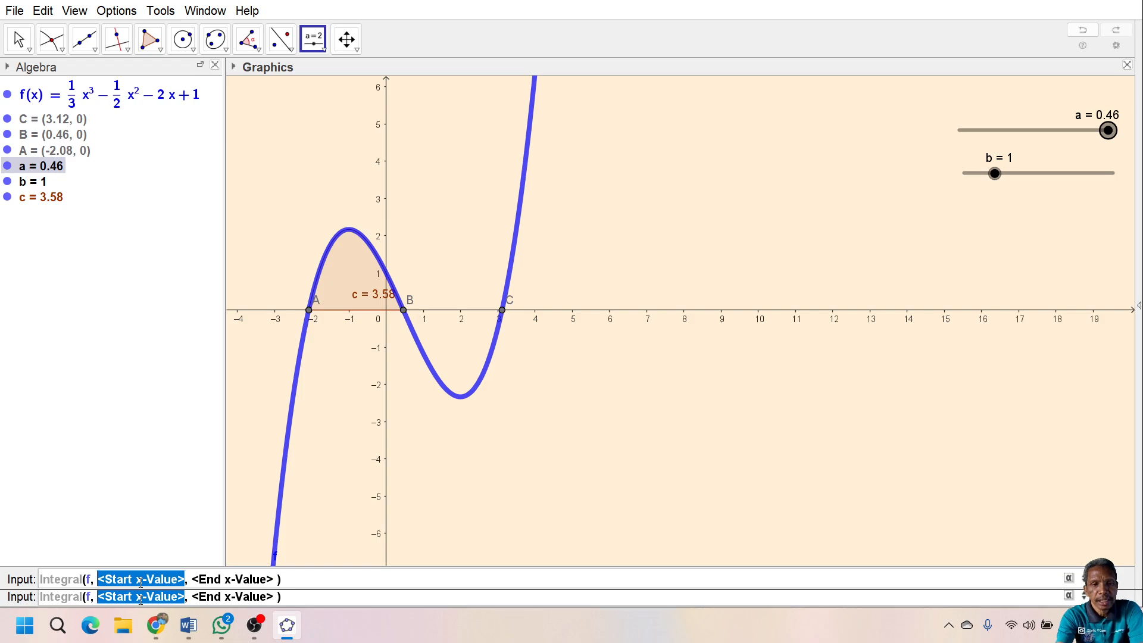
text(x)
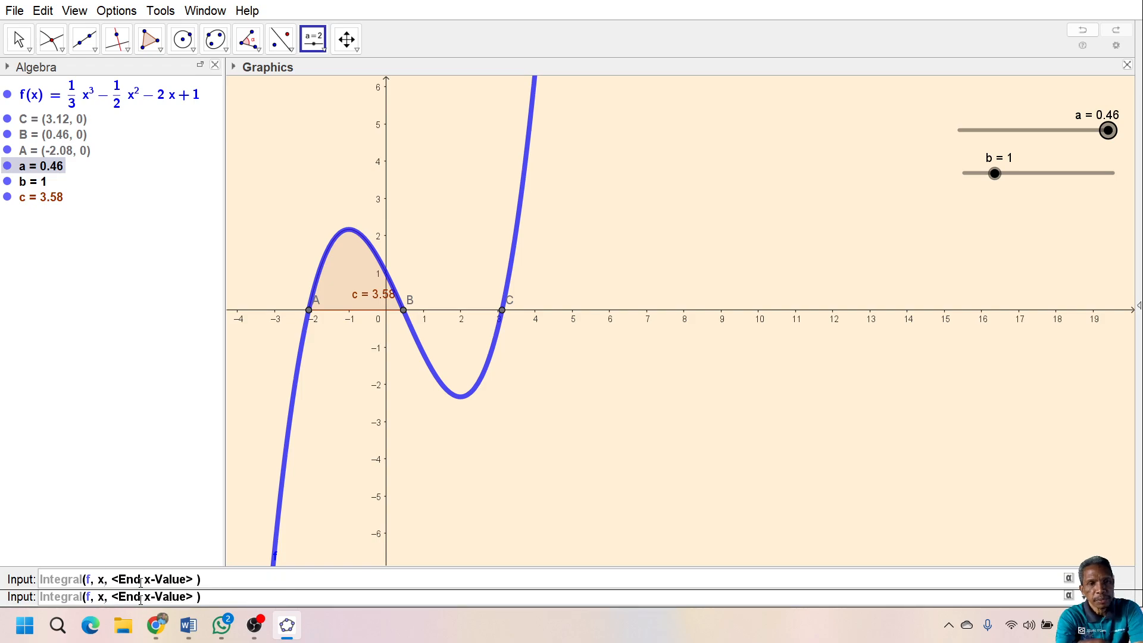
text((B))
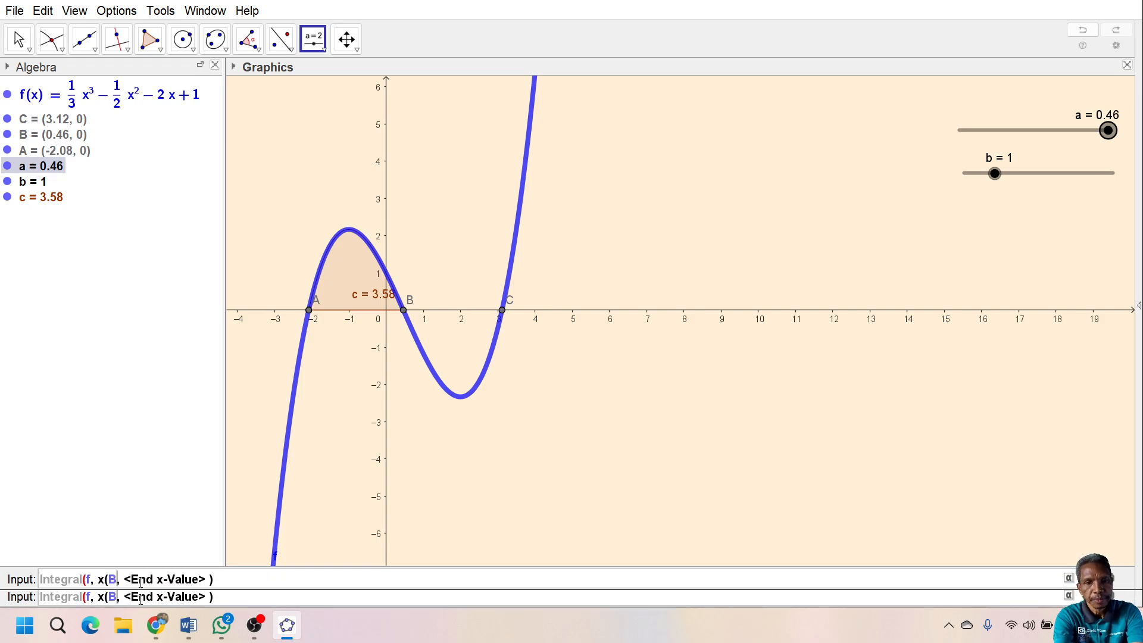
click(141, 580)
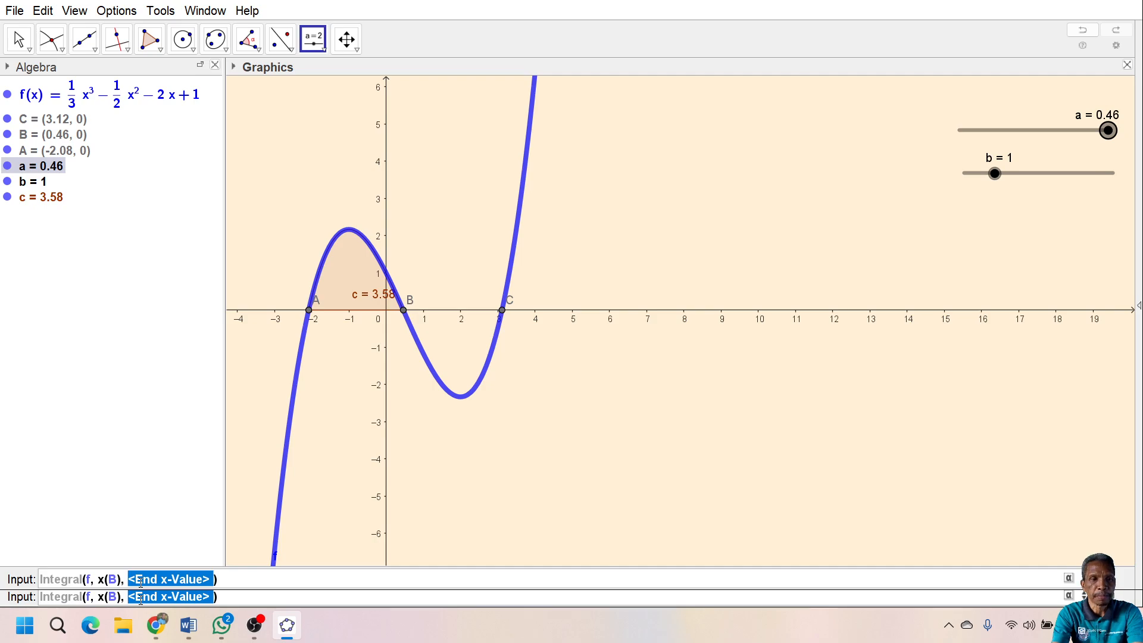
text(b)
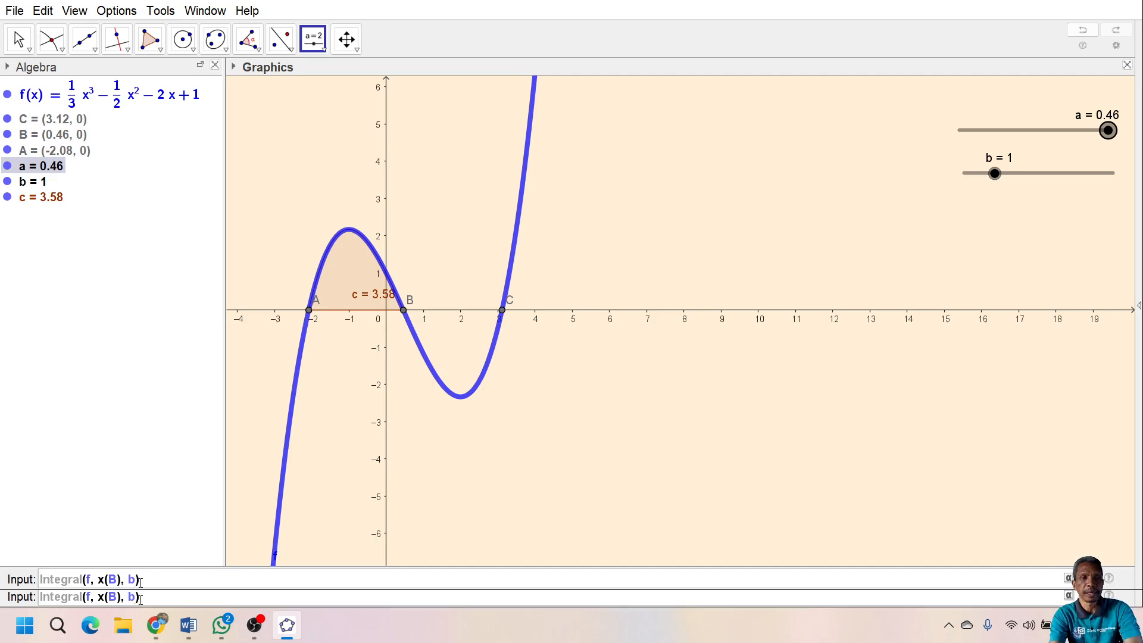
key(Return)
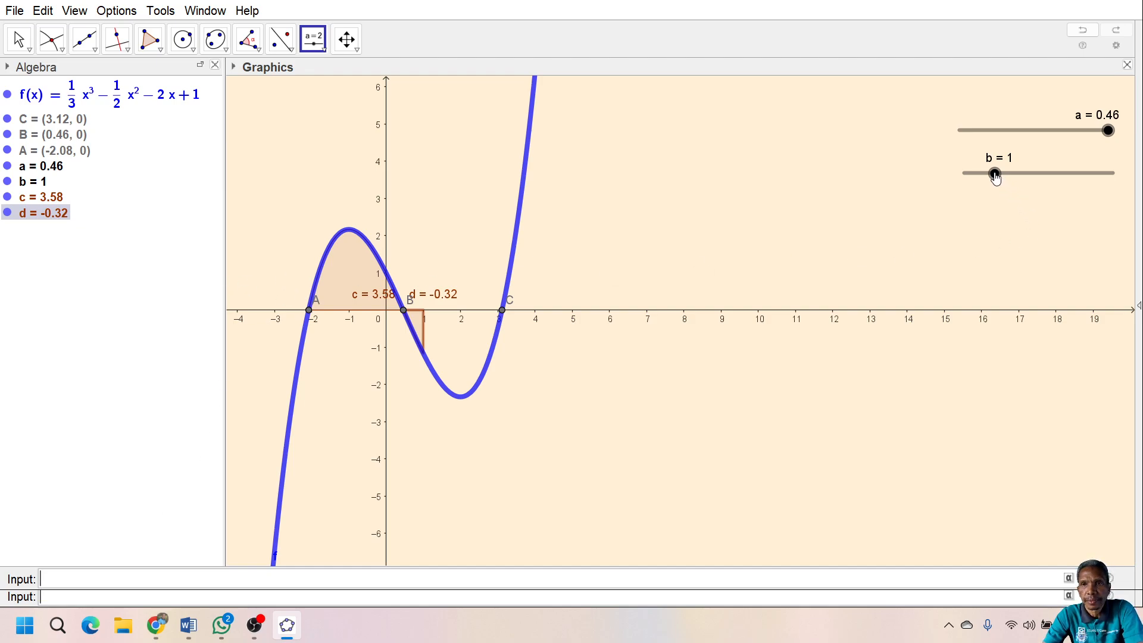
drag(996, 176, 1116, 180)
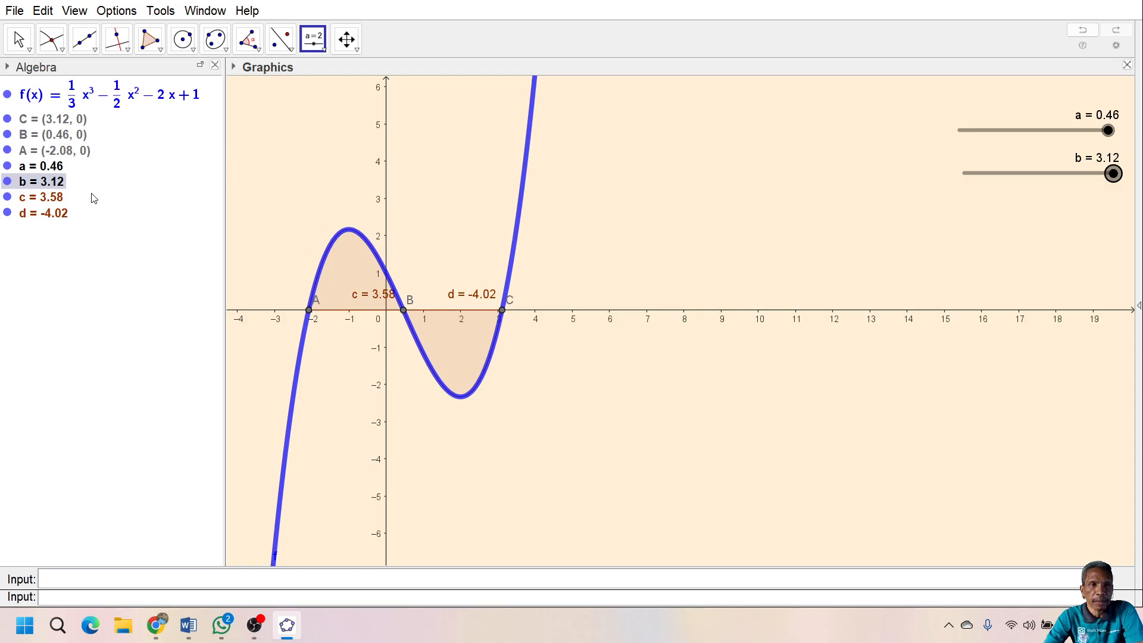
Color the integral area between A and B green (#00FF00) at 100 opacity and close its properties
mouse_move(39, 204)
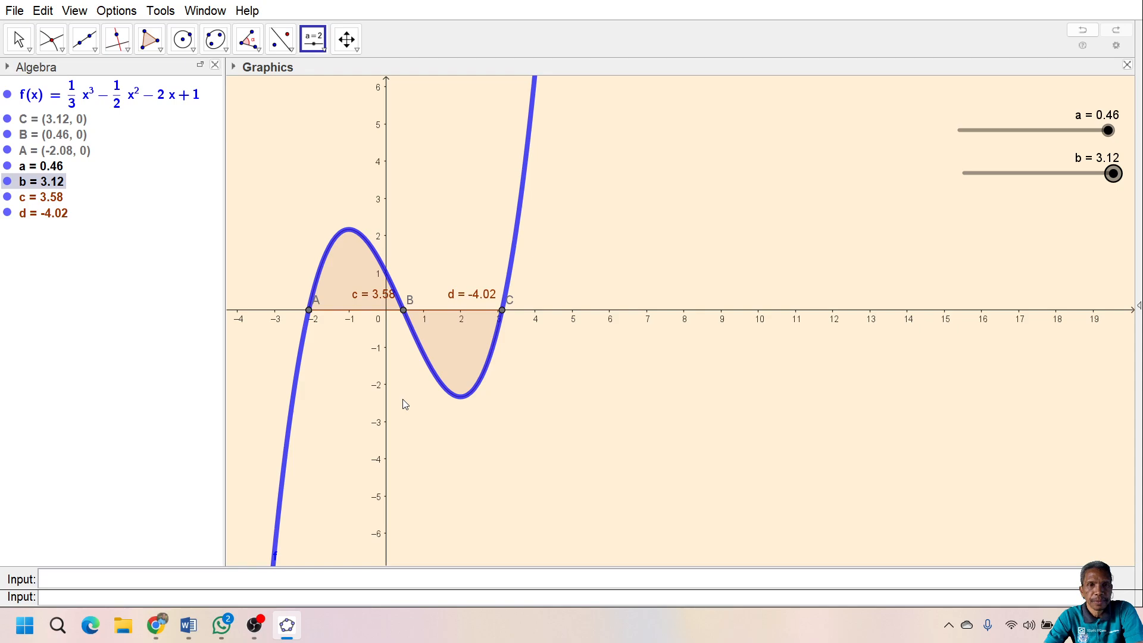
key(ctrl+e)
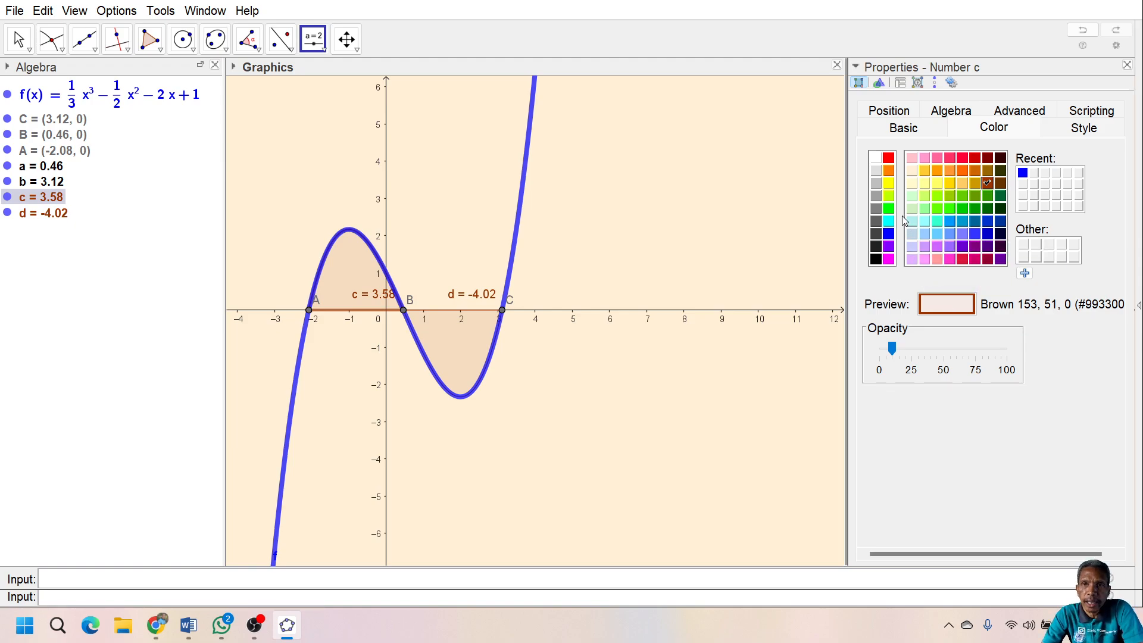
click(888, 208)
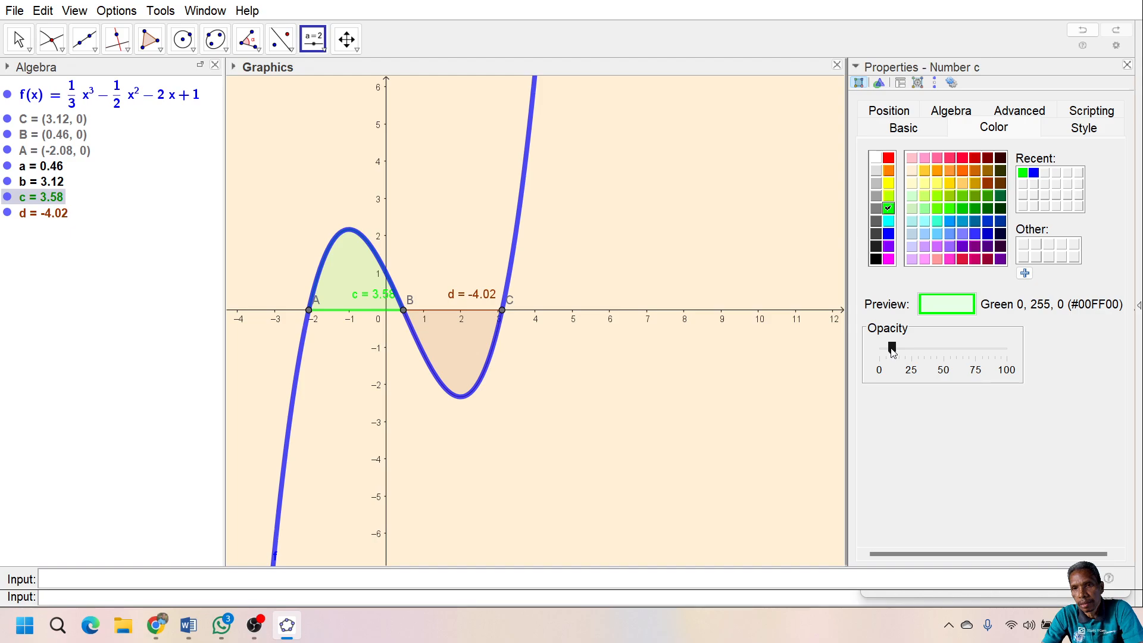
drag(893, 353, 1009, 355)
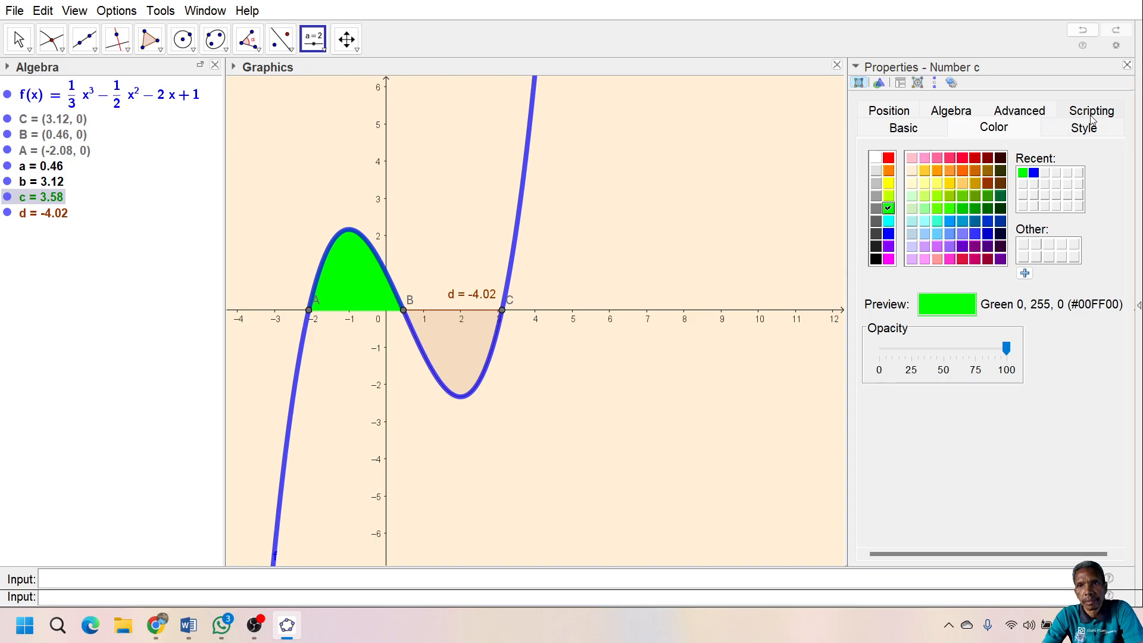
click(1128, 65)
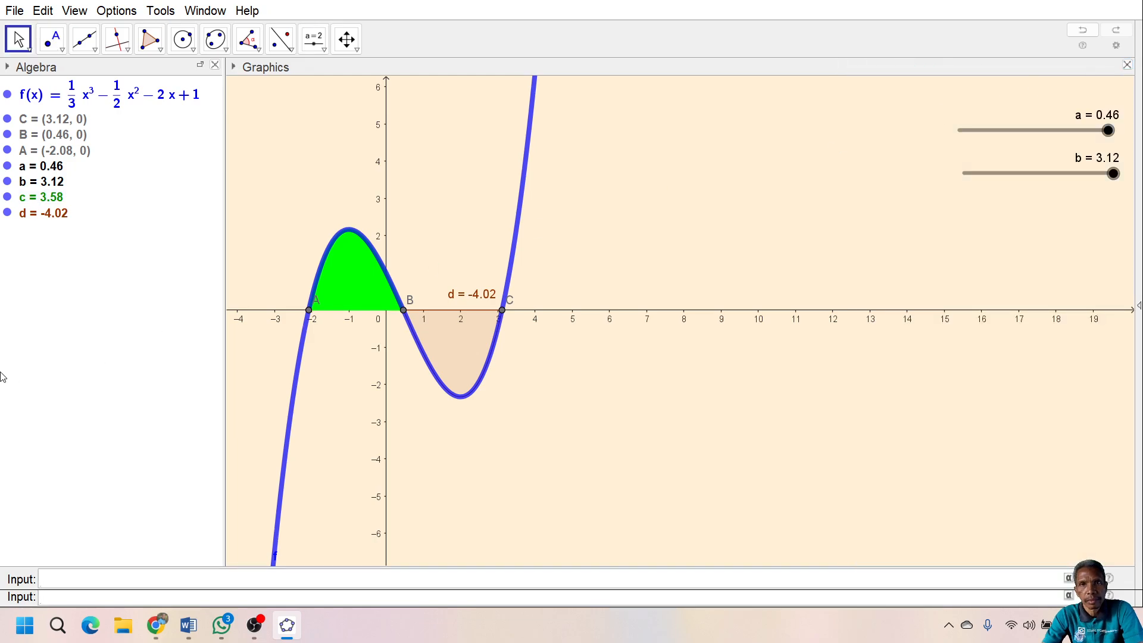
Color the integral area between B and C red (#FF0000) at 100 opacity and close its properties
click(52, 214)
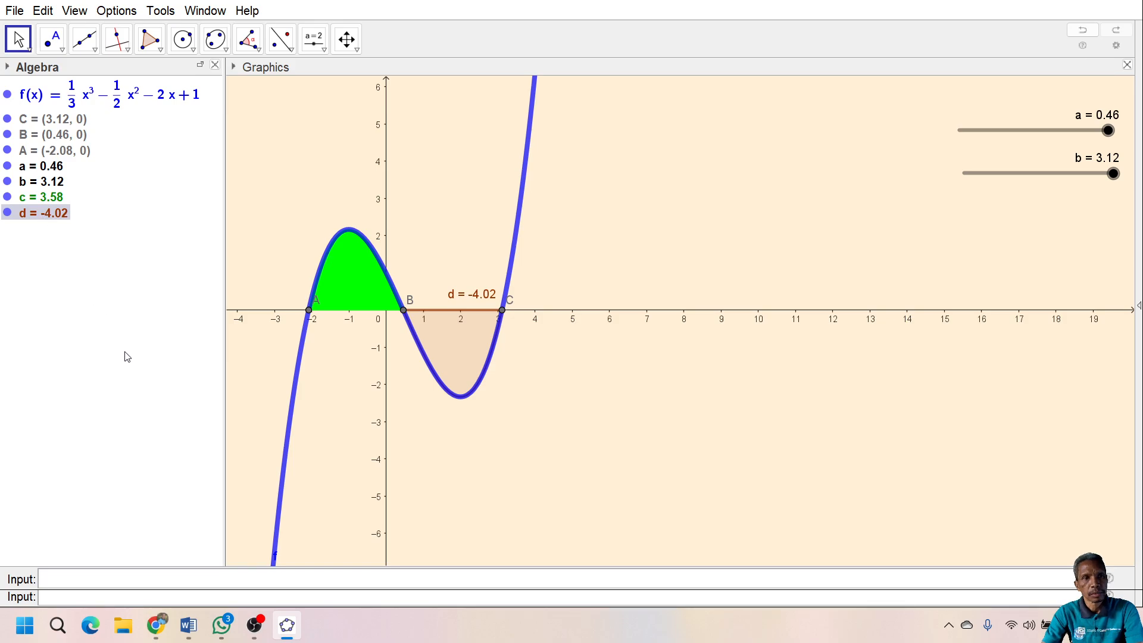
key(ctrl+e)
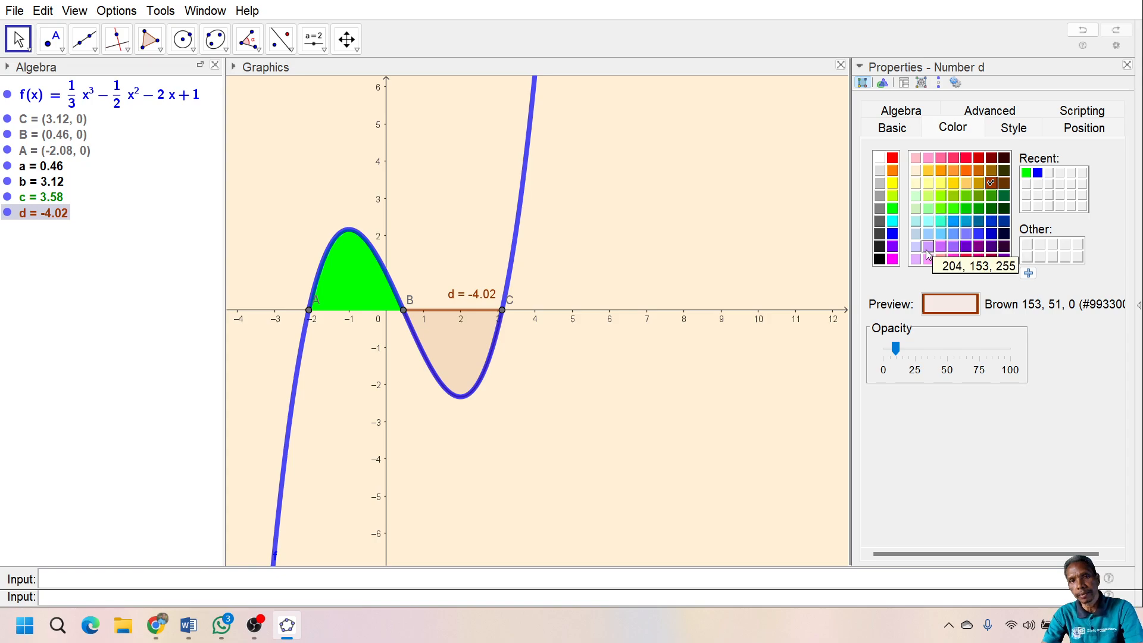
click(892, 158)
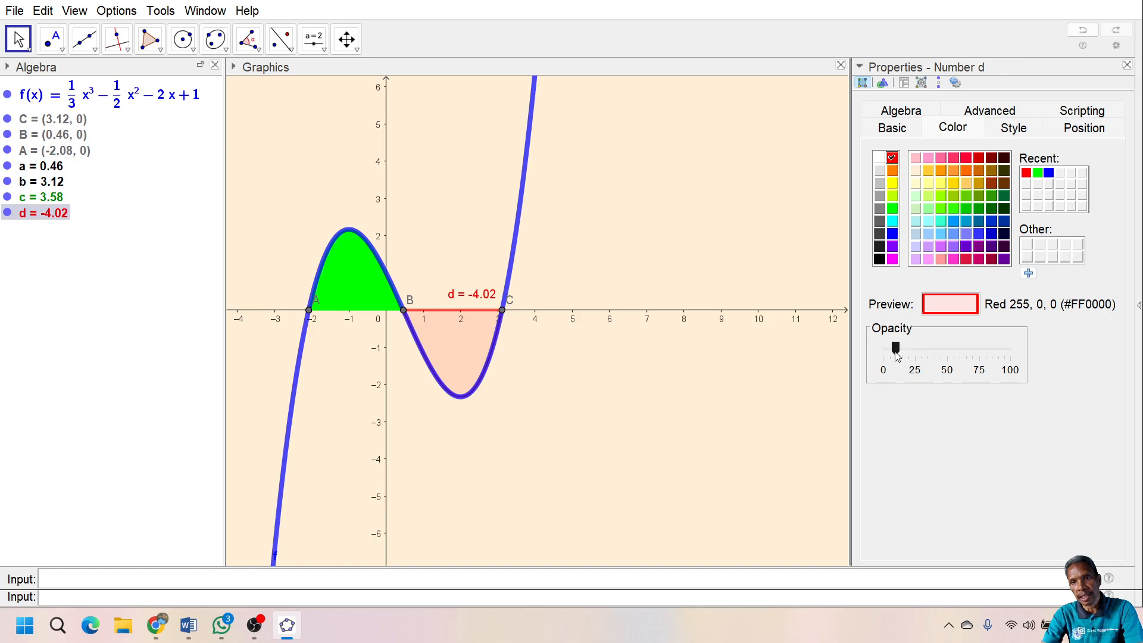
drag(895, 349, 1019, 351)
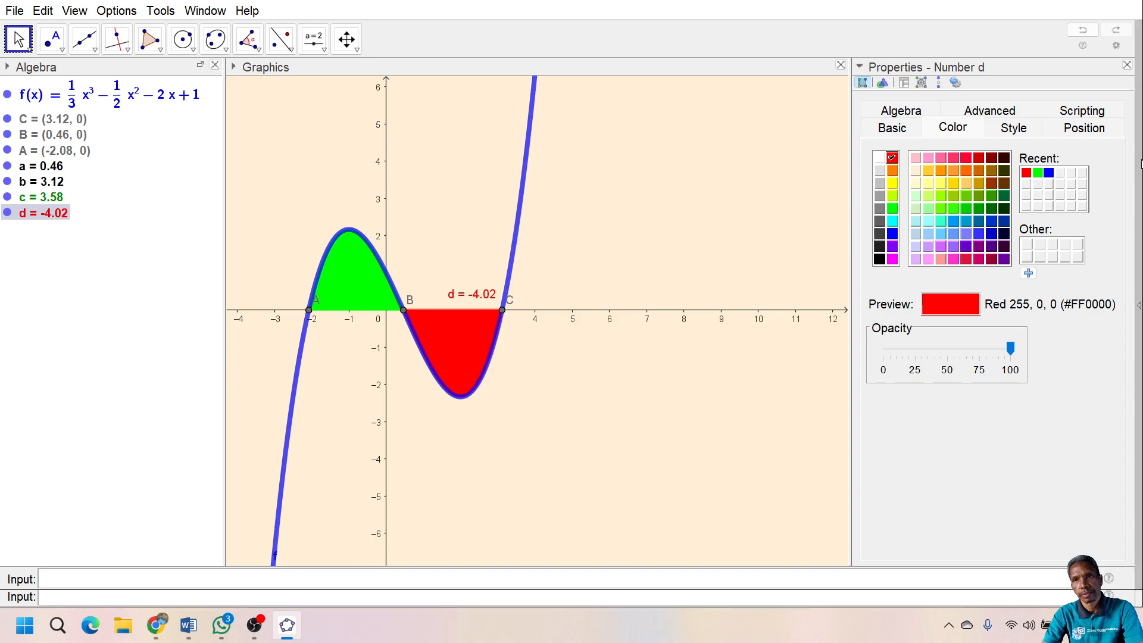
click(1127, 66)
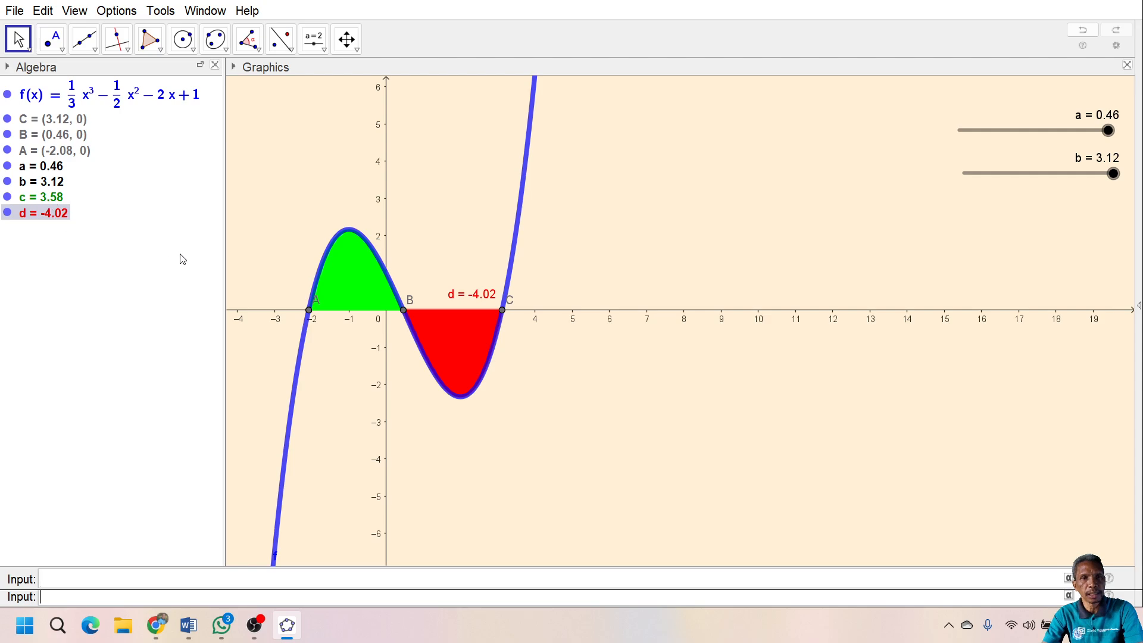
Fade integral c's fill temporarily, move its label off the green area beyond the curve, and restore its opacity to 100
click(54, 197)
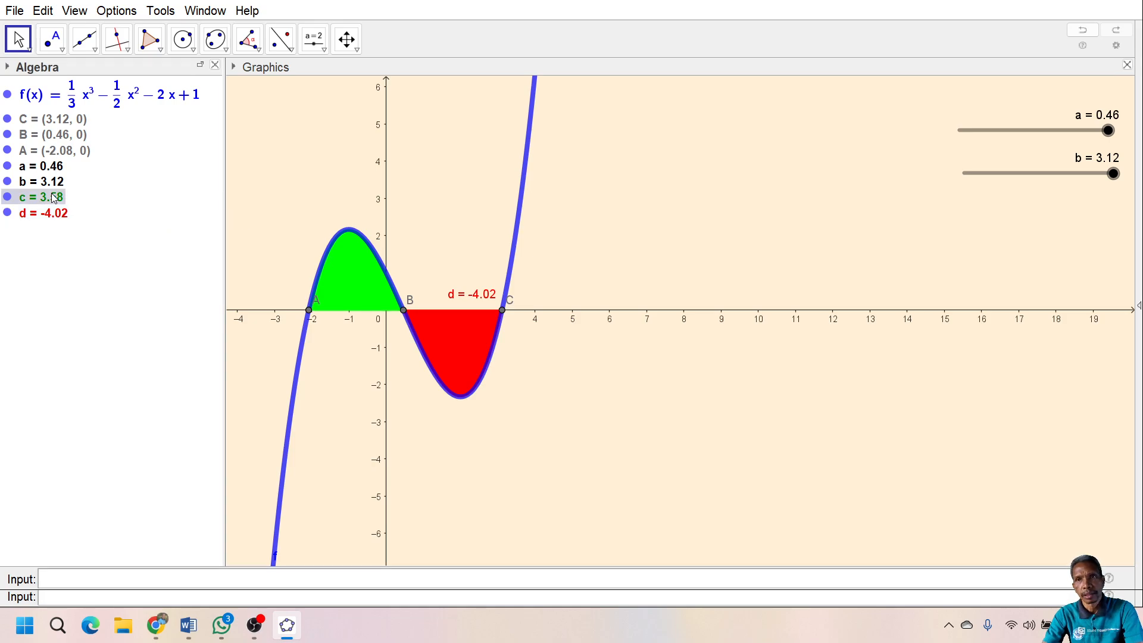
key(ctrl+e)
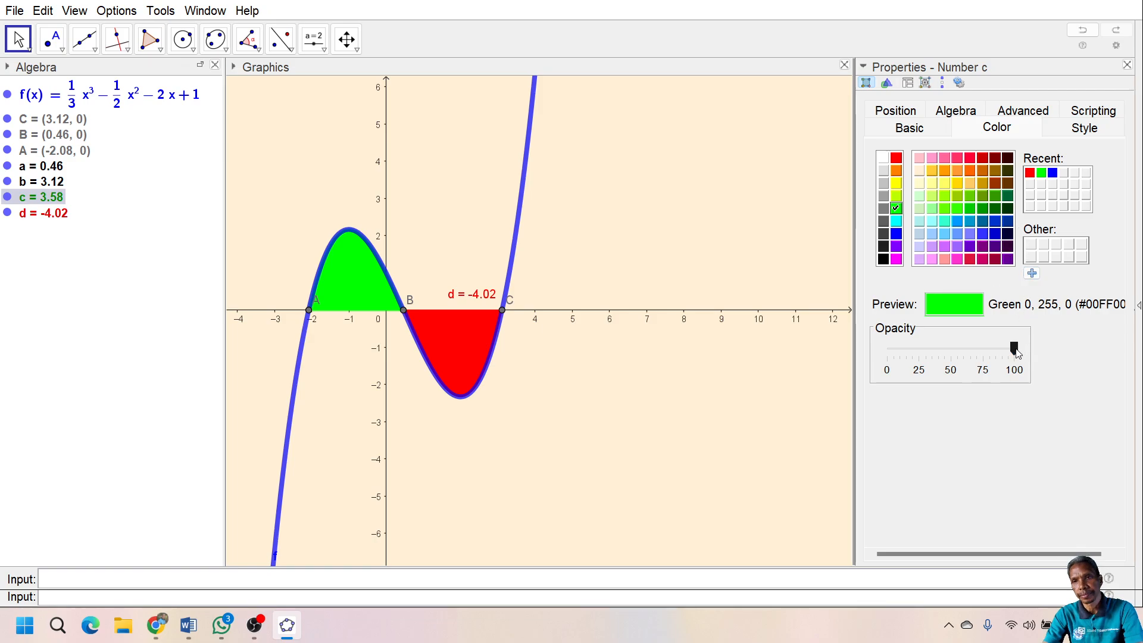
drag(1015, 350, 893, 348)
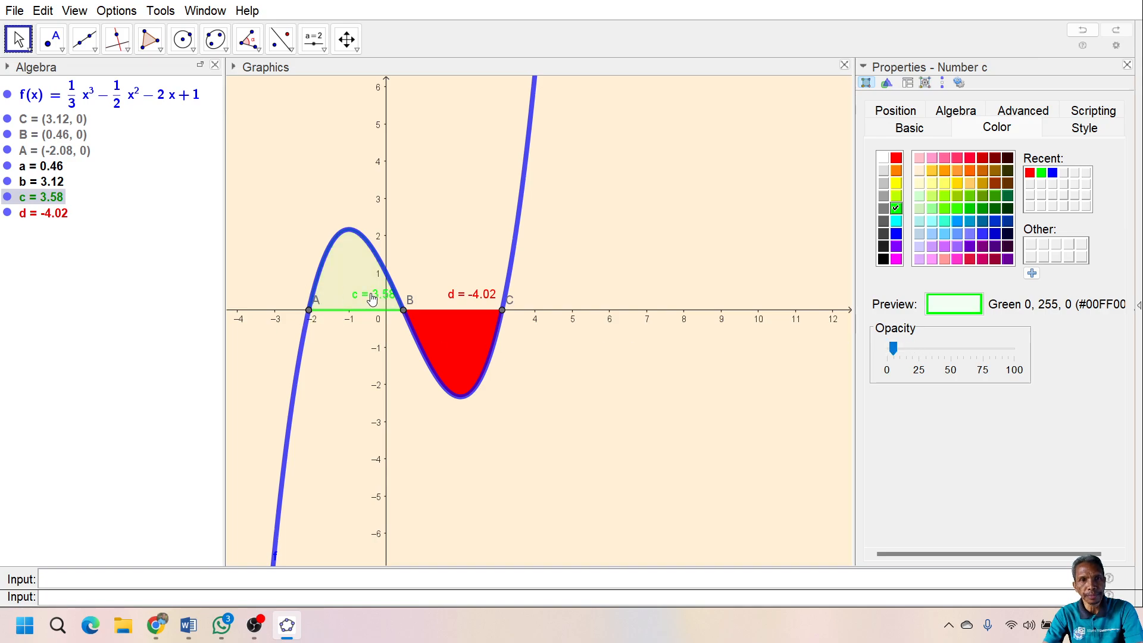
click(368, 299)
drag(369, 299, 409, 272)
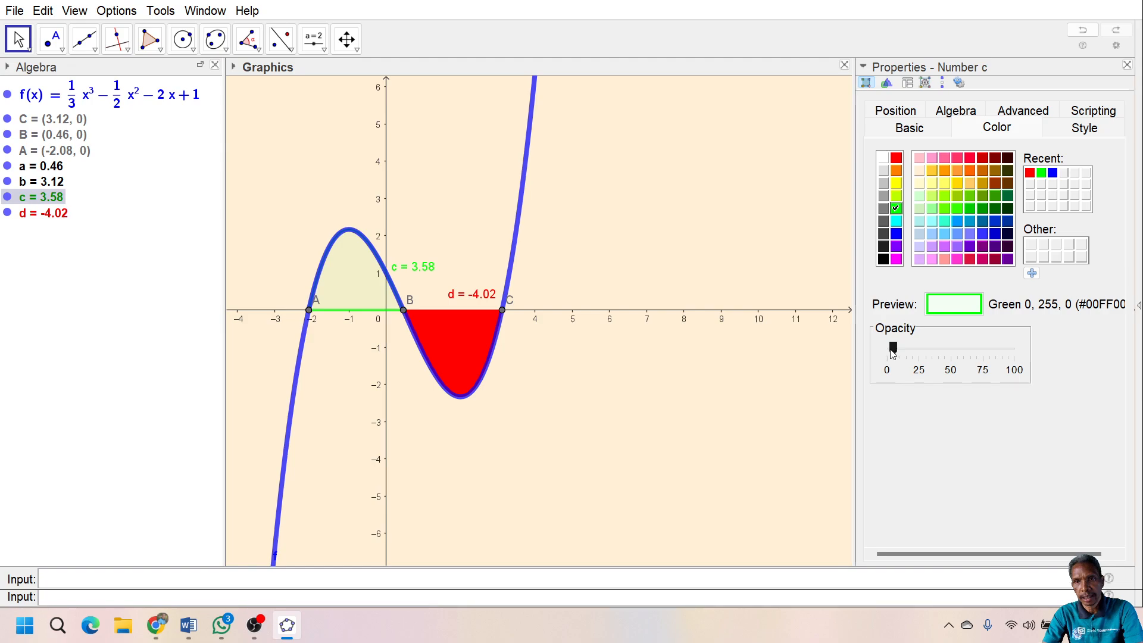
drag(893, 351, 1021, 356)
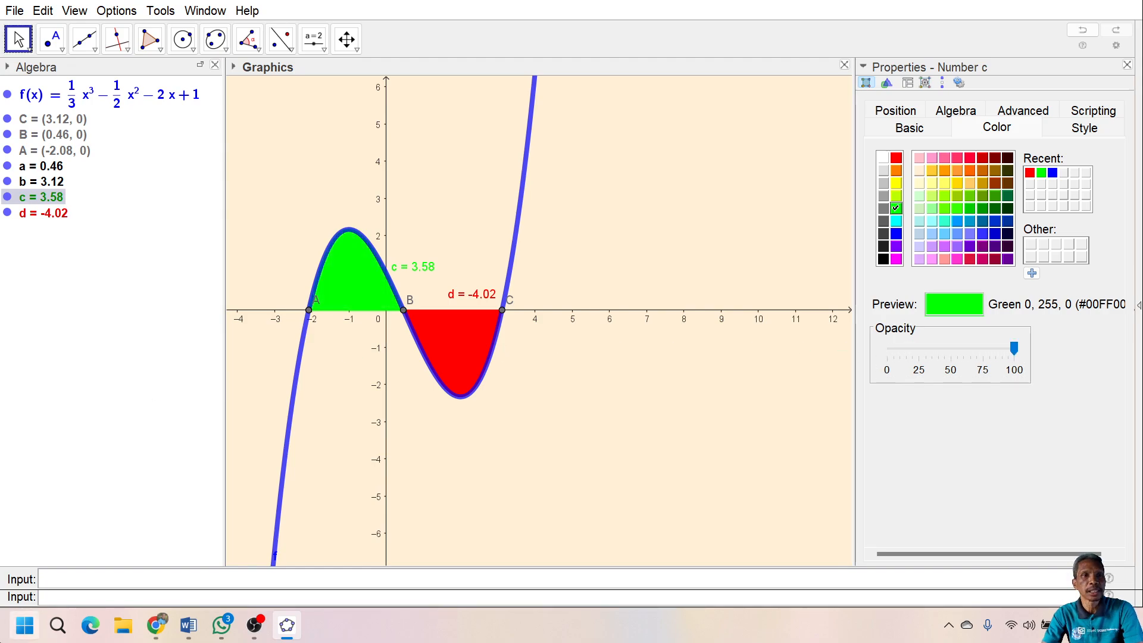
click(1129, 65)
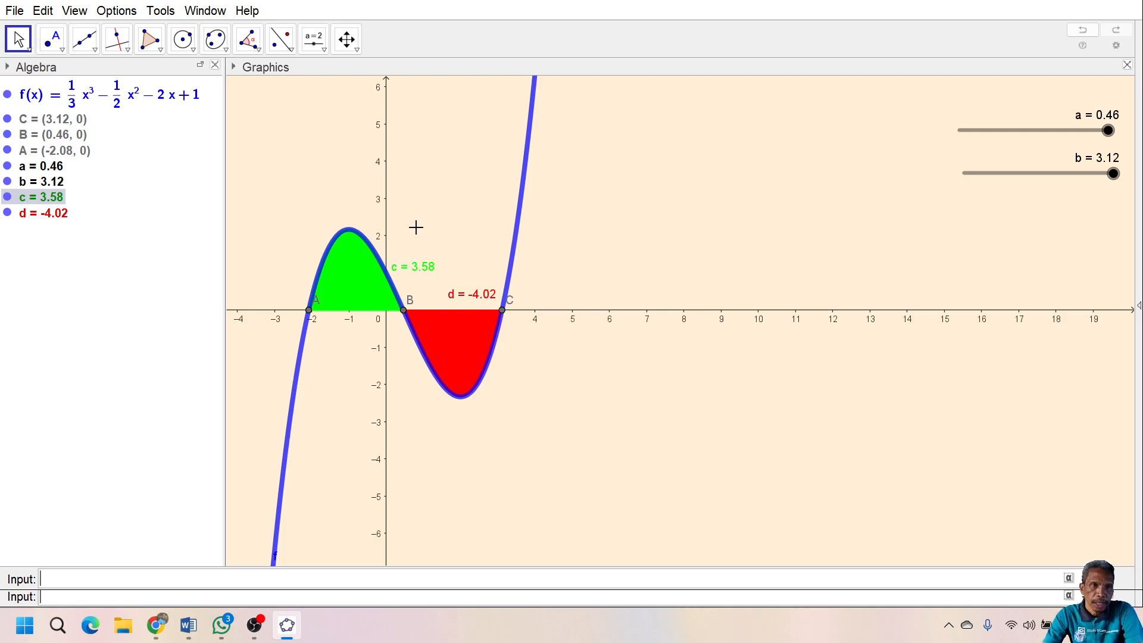
Create a fraction text of integral c with FractionText(c) and place it just above c's value label
mouse_move(424, 269)
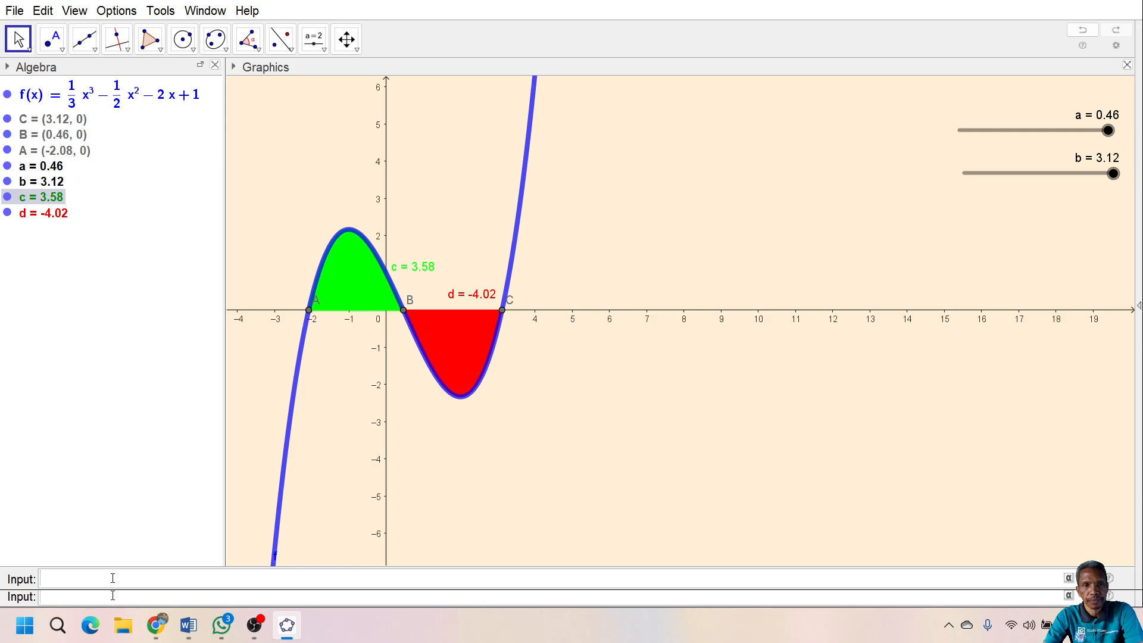
text(frac)
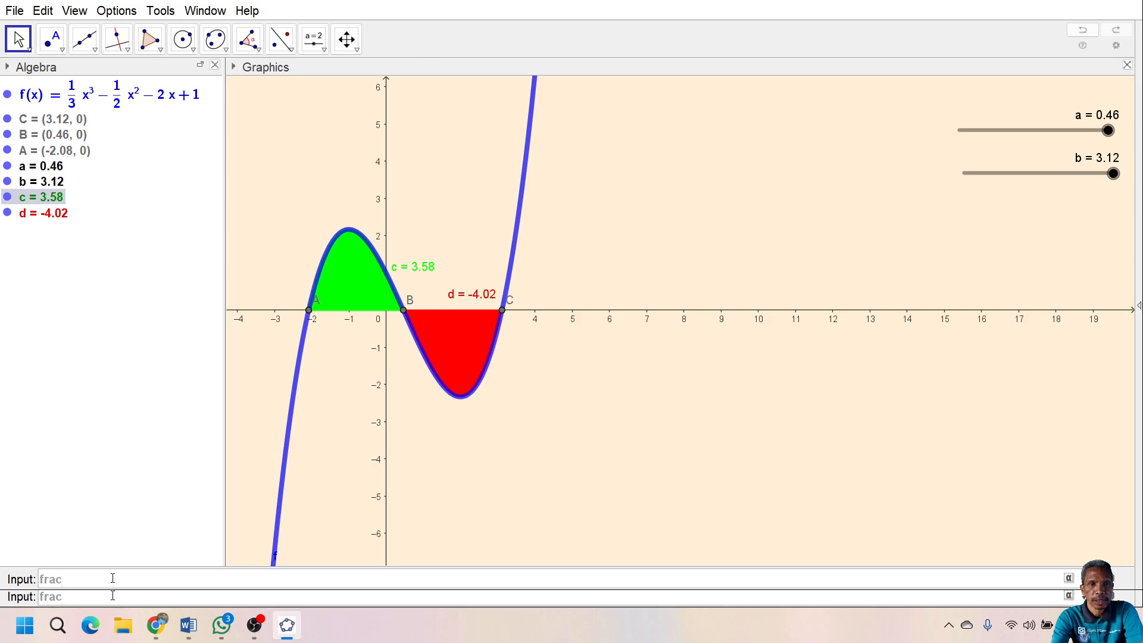
key(Return)
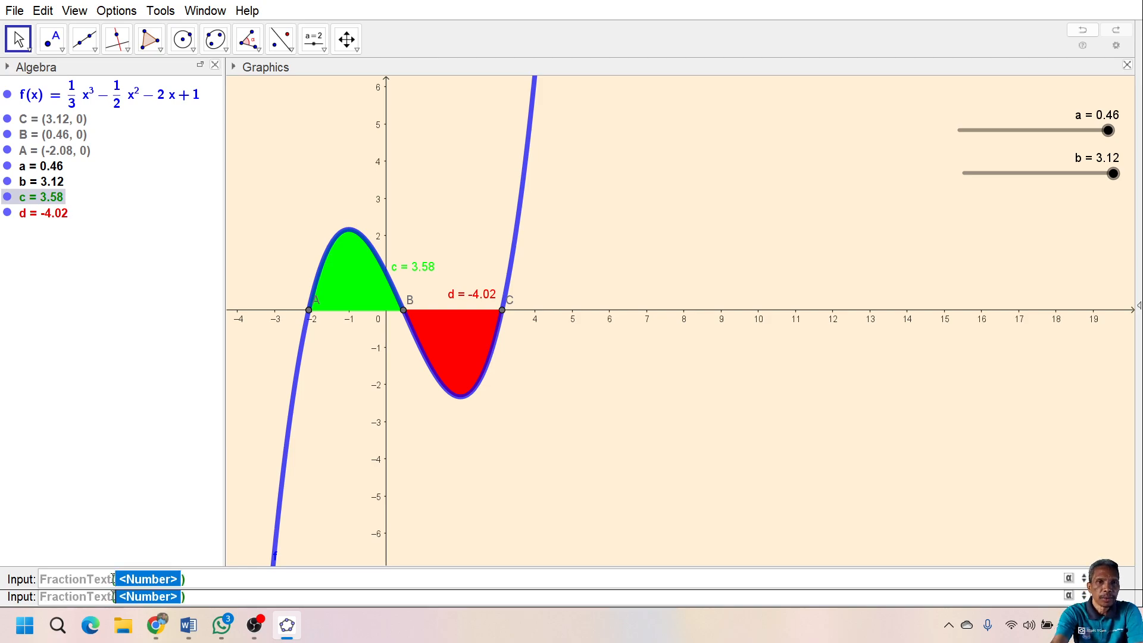
text(c)
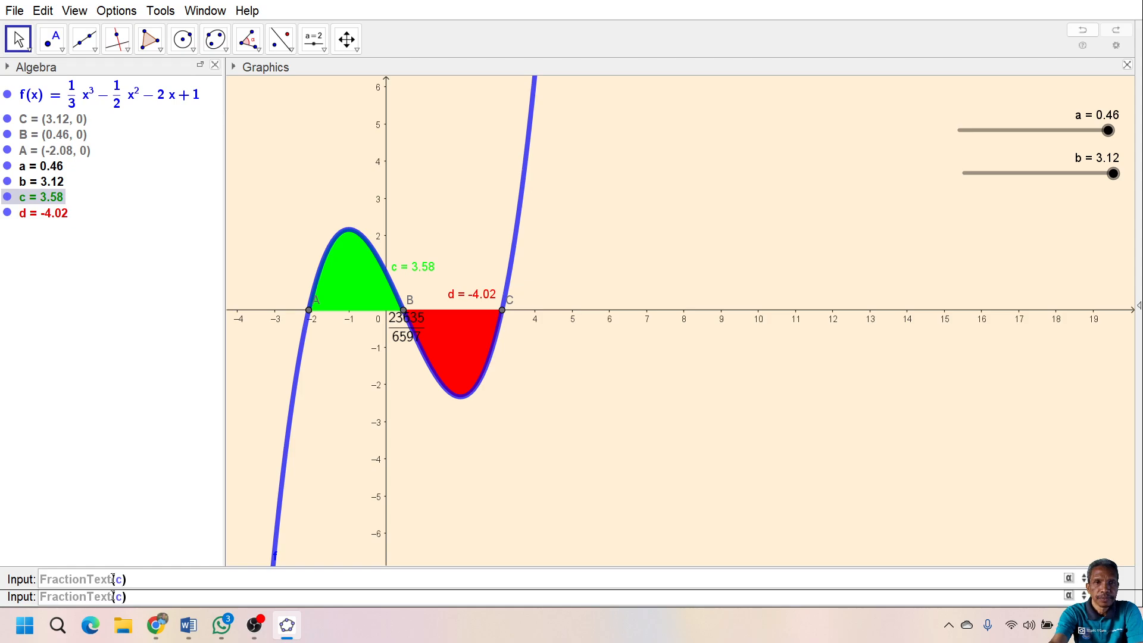
key(Return)
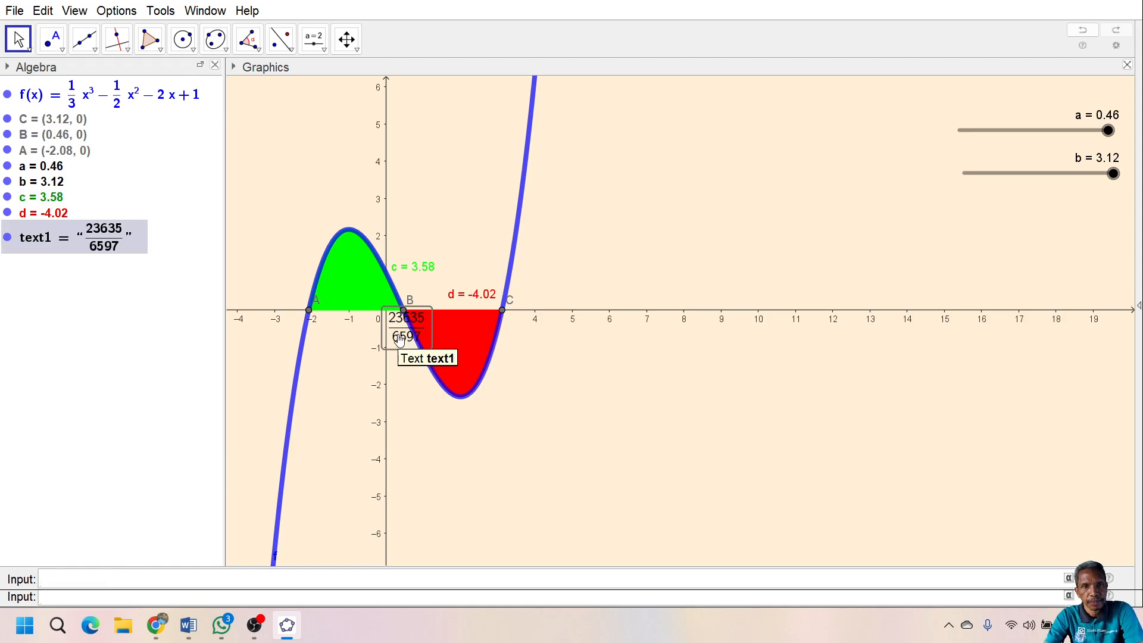
drag(399, 339, 276, 273)
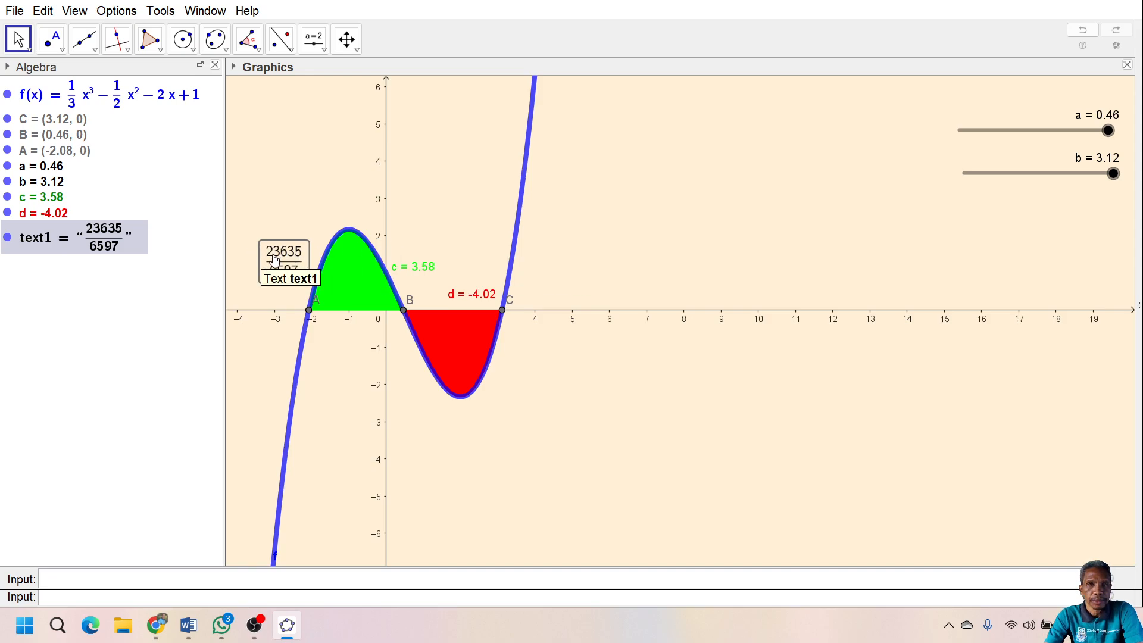
drag(275, 259, 401, 237)
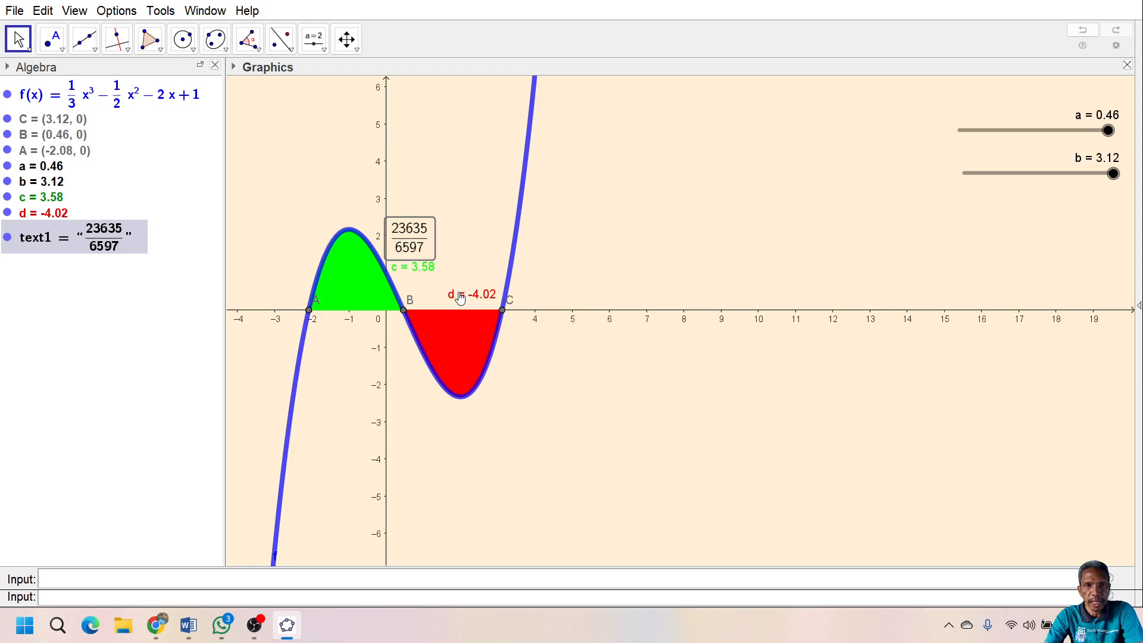
Lower integral d's label slightly, then create FractionText(d) and place the fraction just above that label
mouse_move(461, 297)
mouse_down()
mouse_move(524, 324)
mouse_move(541, 359)
mouse_move(524, 344)
mouse_move(544, 287)
mouse_move(463, 303)
mouse_up()
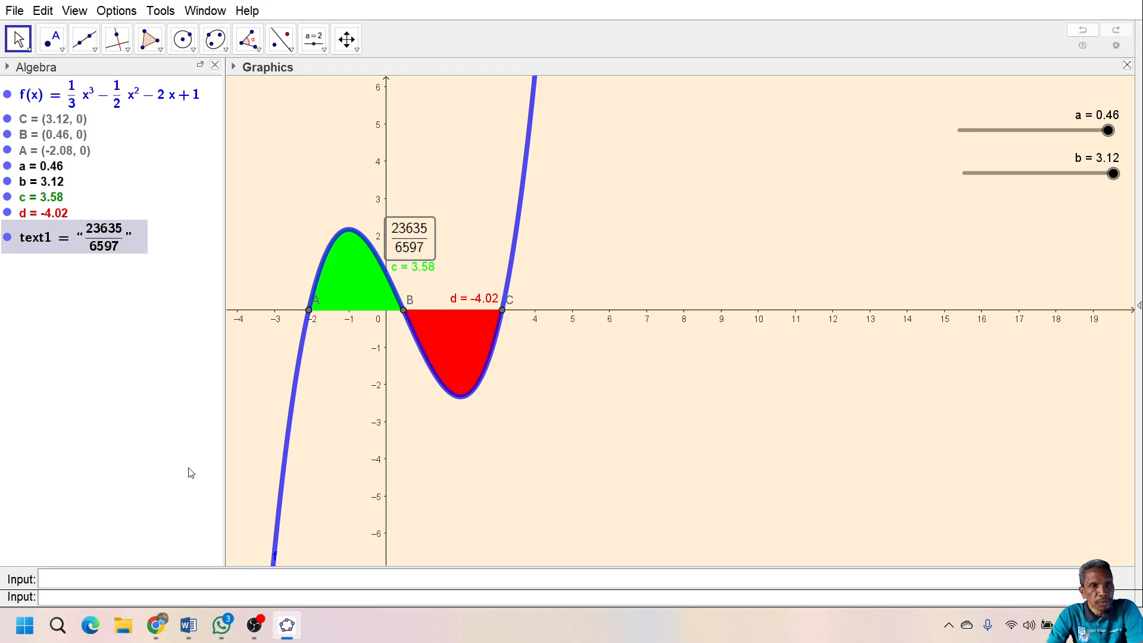
click(106, 584)
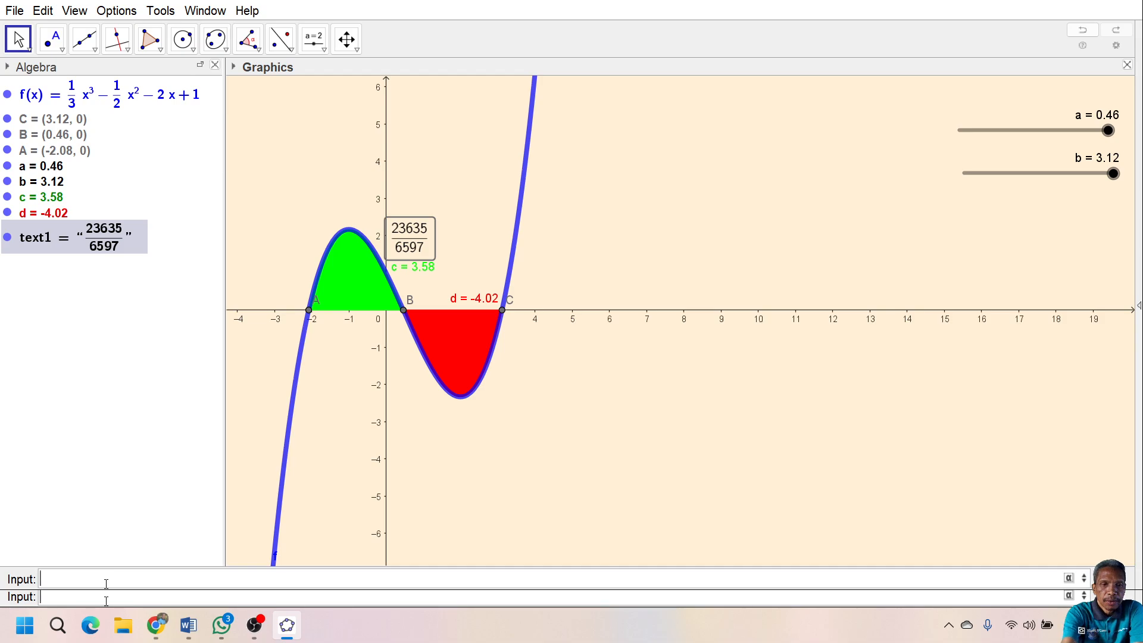
text(fra)
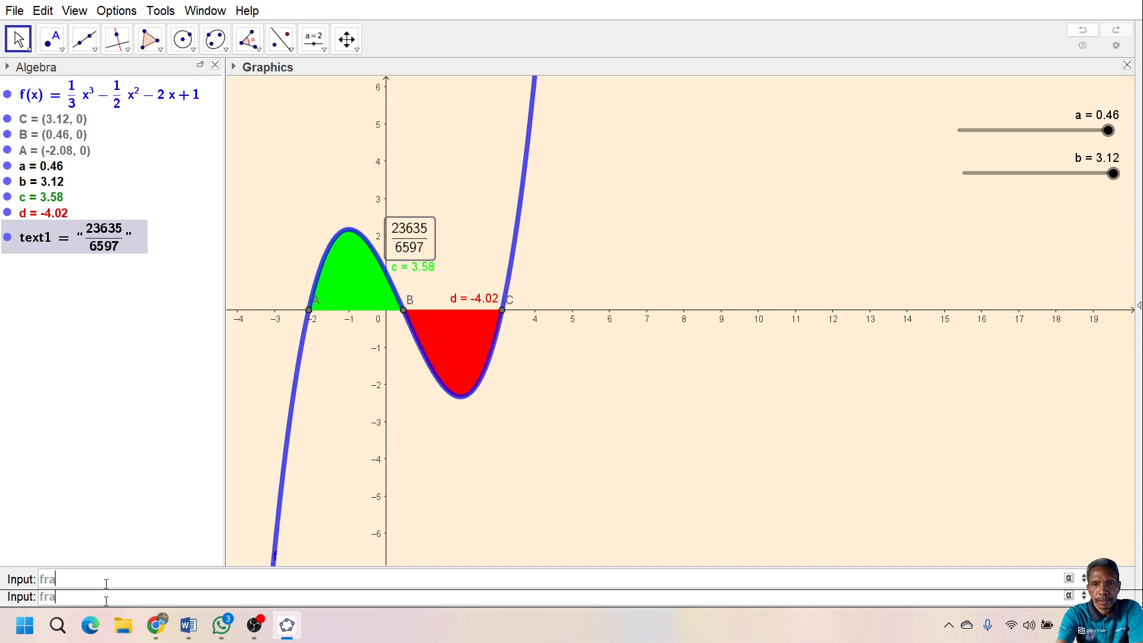
key(Return)
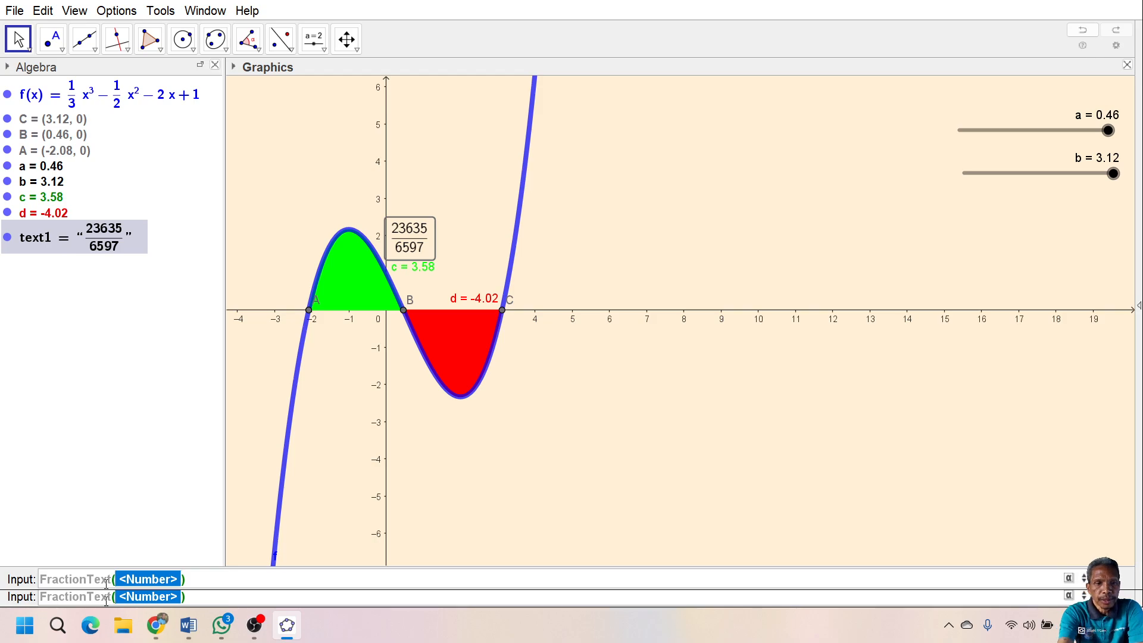
text(d)
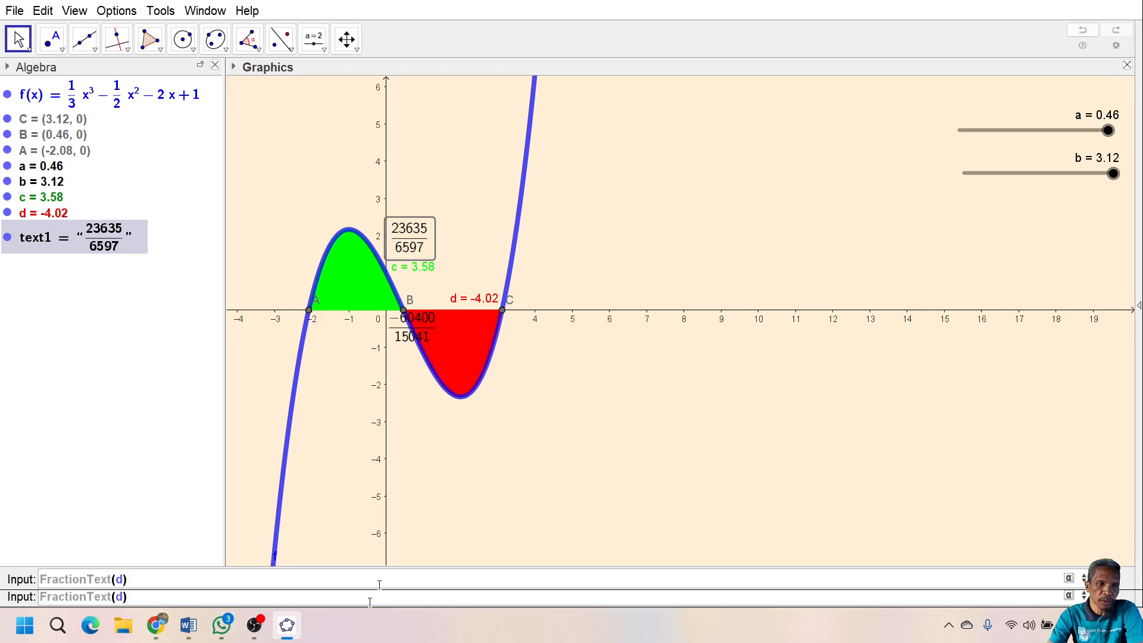
key(Return)
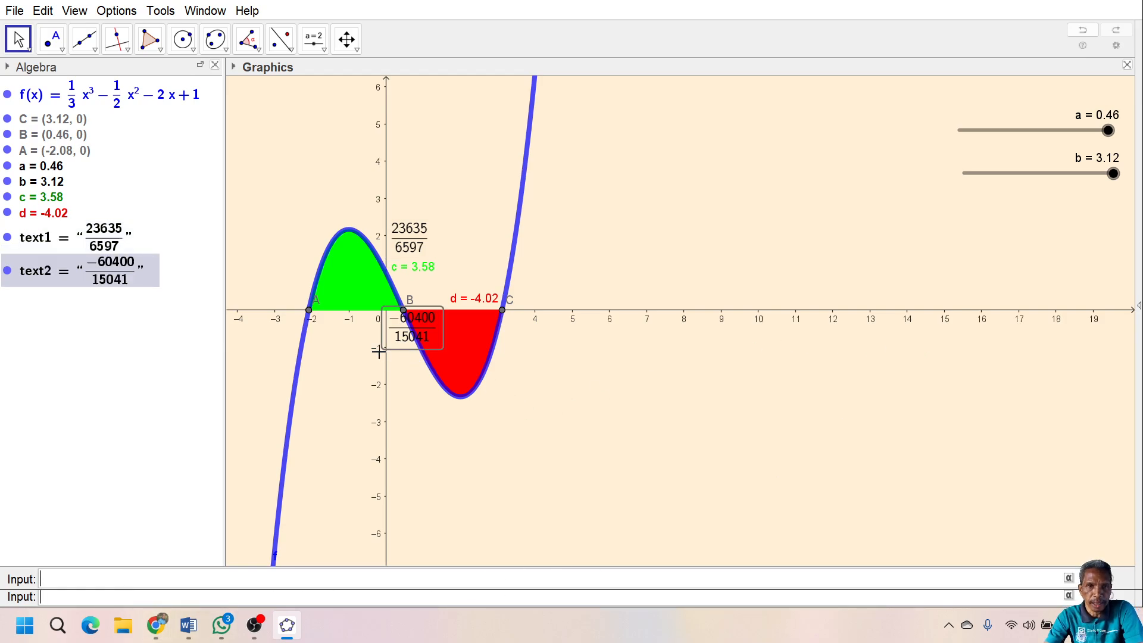
drag(400, 347, 462, 289)
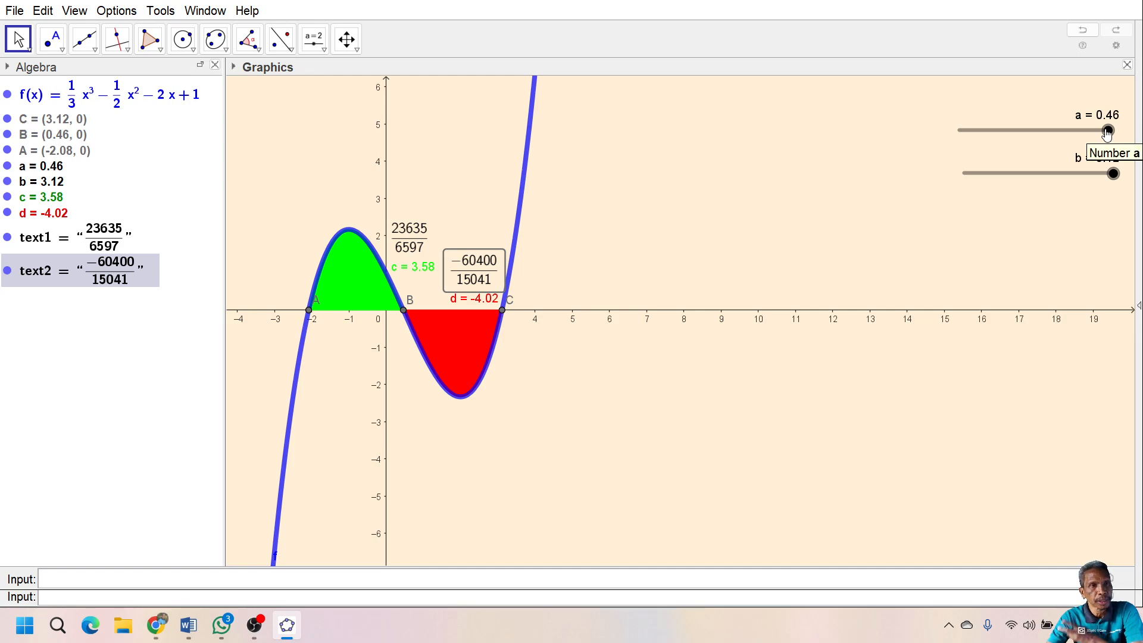
Test the green area by sweeping slider a down to -2.08 and back up to 0.46
drag(1108, 133, 1097, 134)
drag(1097, 134, 960, 137)
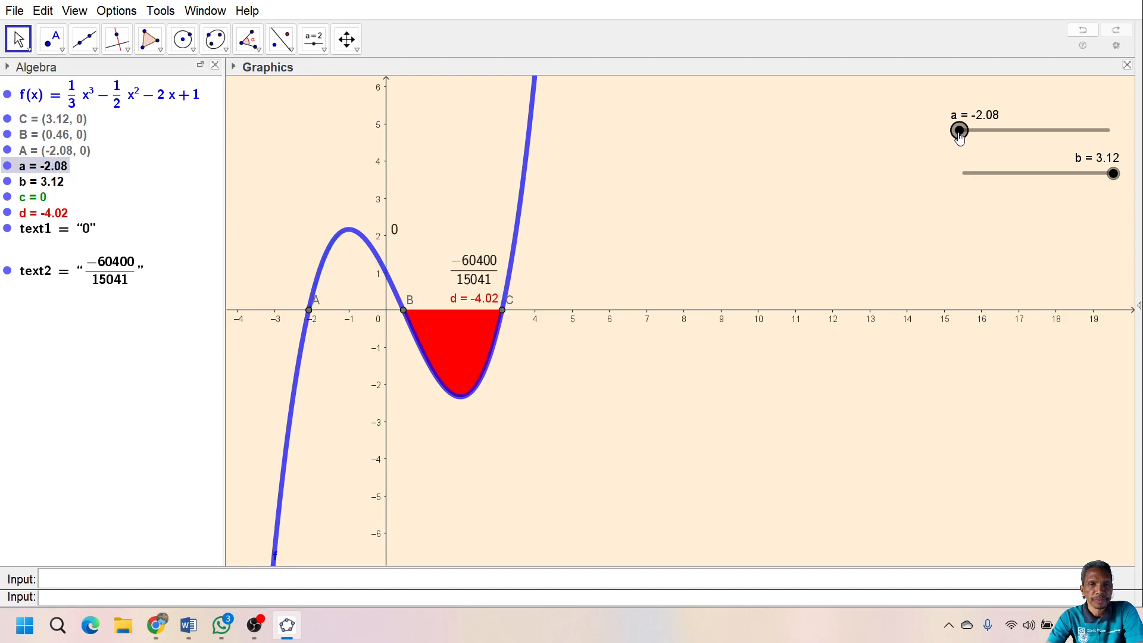
drag(959, 136, 1121, 125)
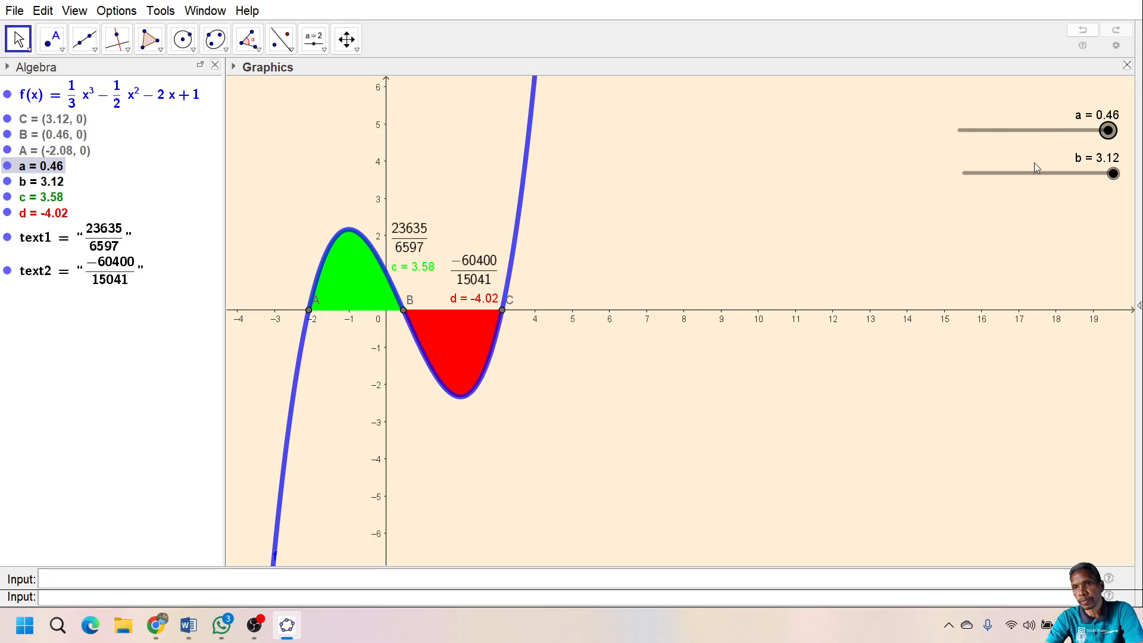
Hide sliders a and b from the Graphics view
key(ctrl+g)
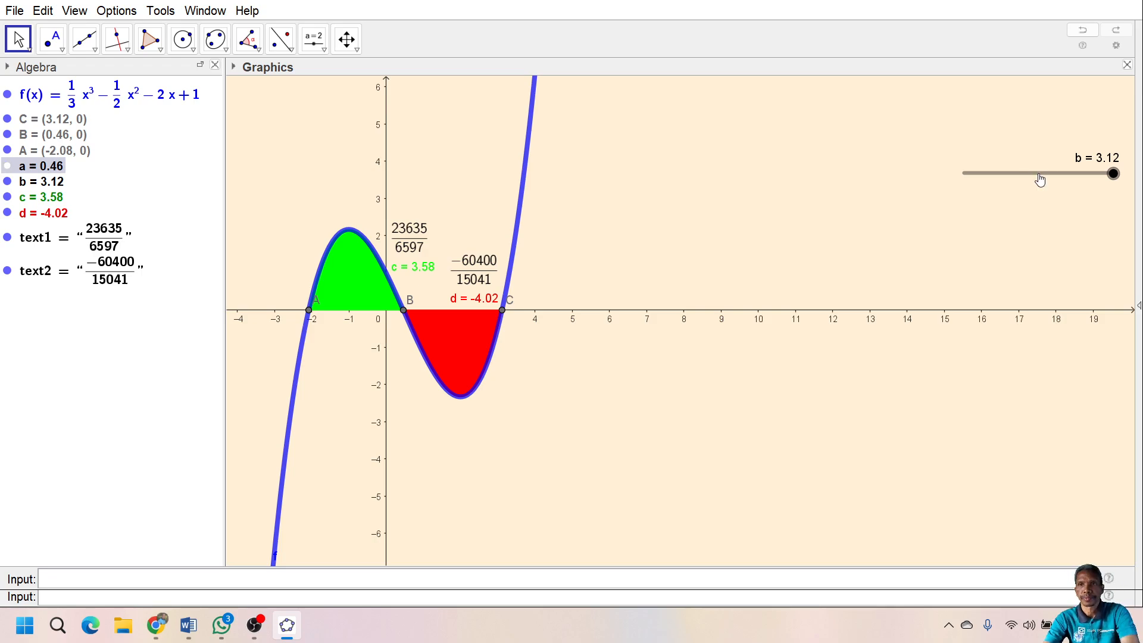
click(1039, 174)
key(ctrl+g)
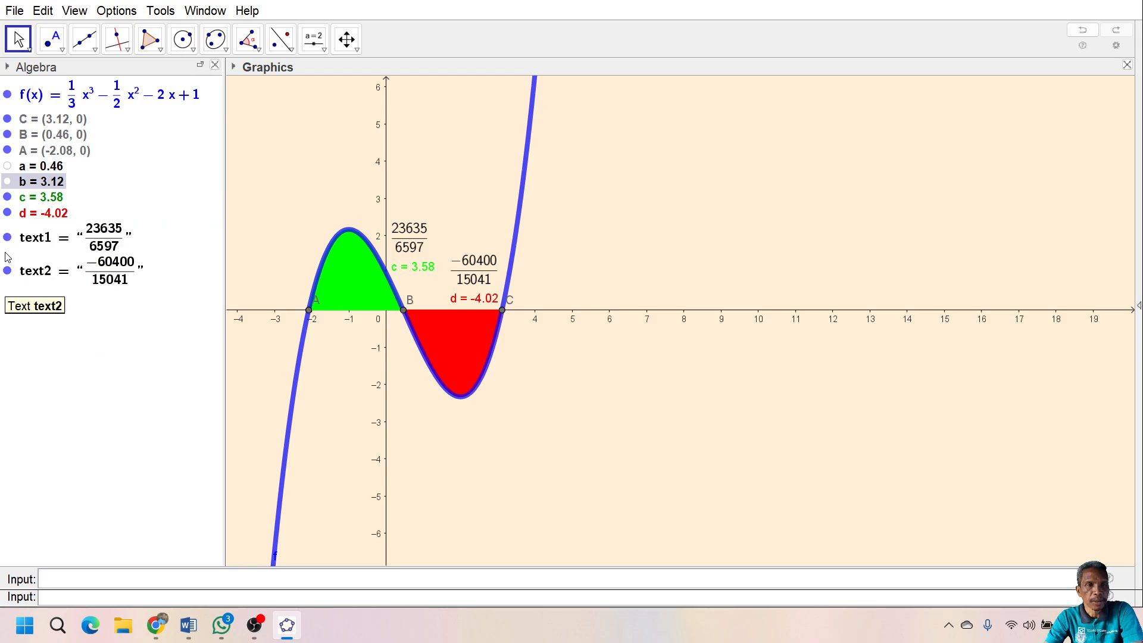
Start the animation of number a and set its slider animation repeat to Increasing
click(21, 171)
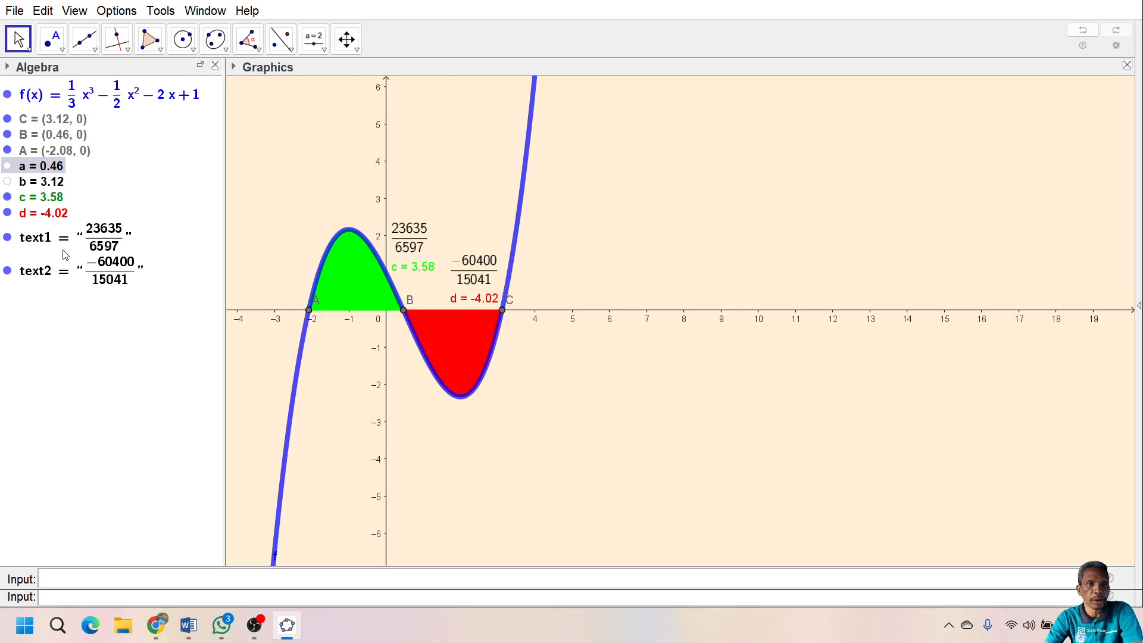
key(Down)
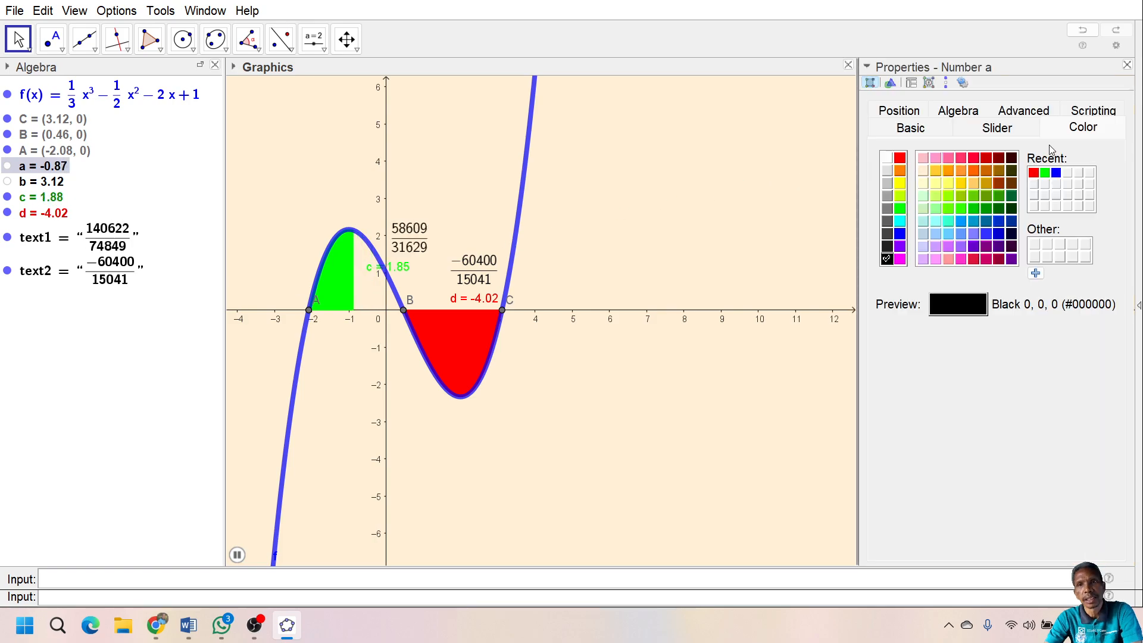
click(1010, 132)
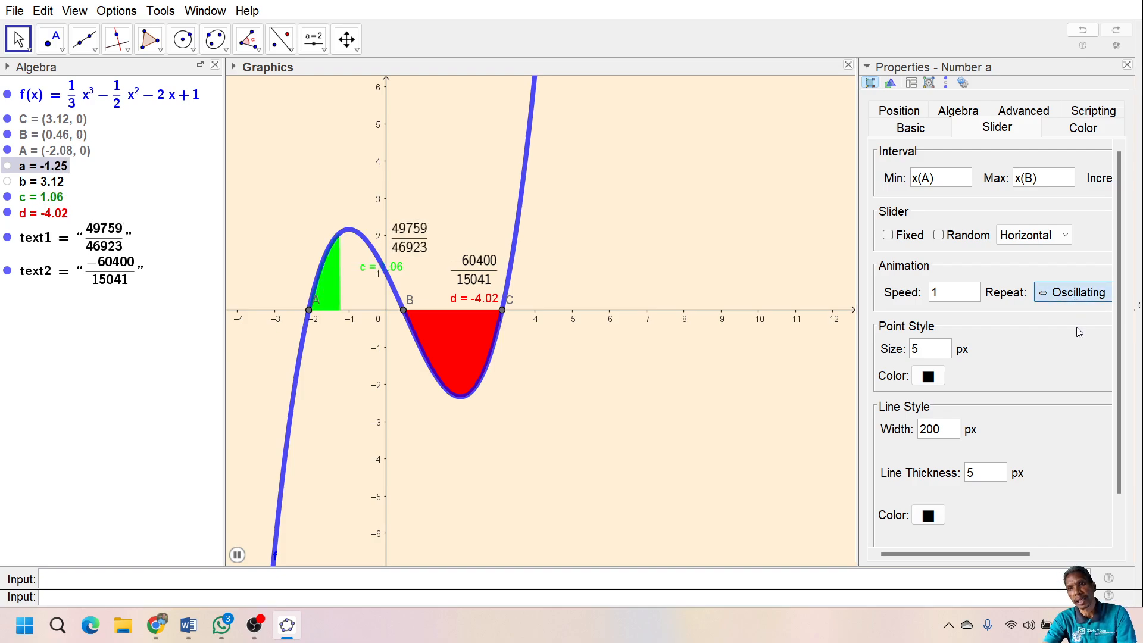
key(Down)
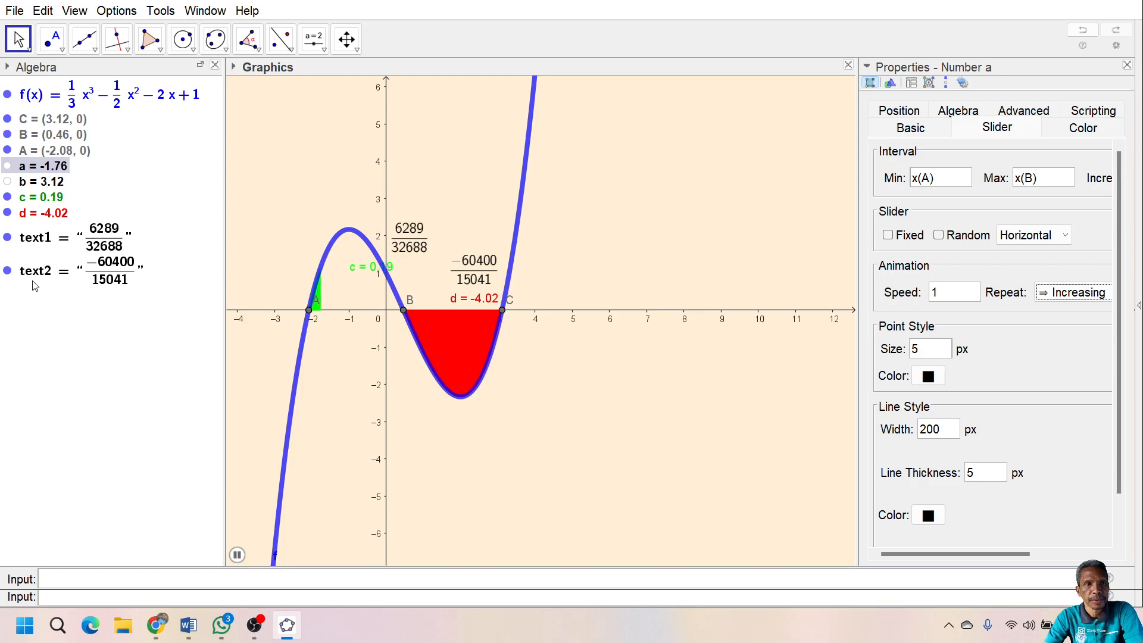
Set number b's slider animation repeat to Increasing and start the animation of b
click(28, 213)
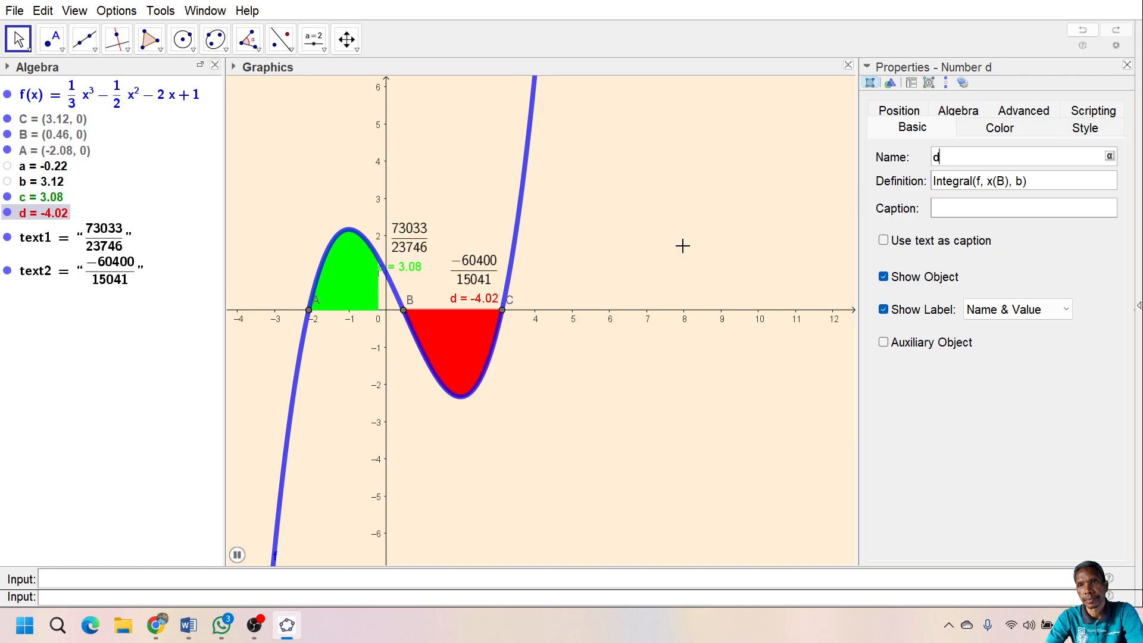
click(25, 183)
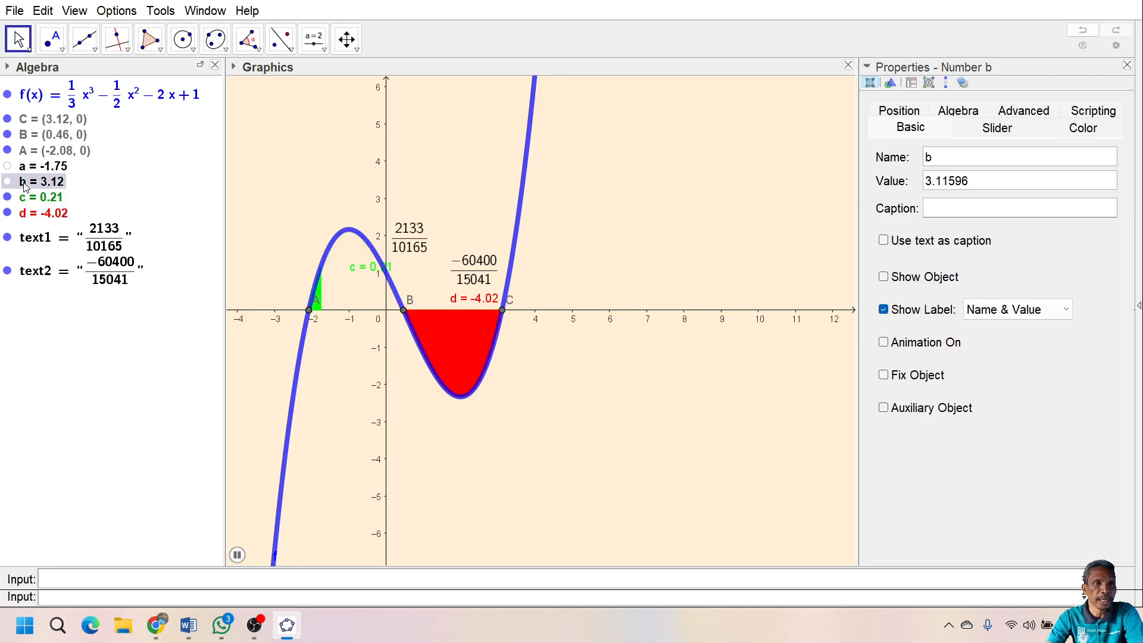
click(1006, 130)
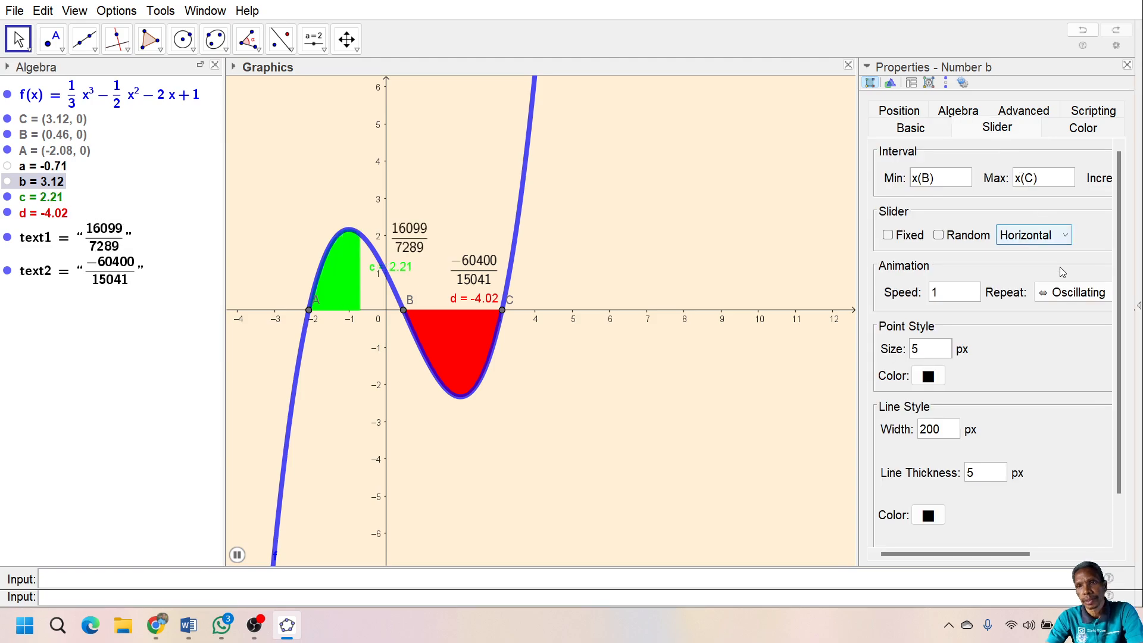
click(1072, 292)
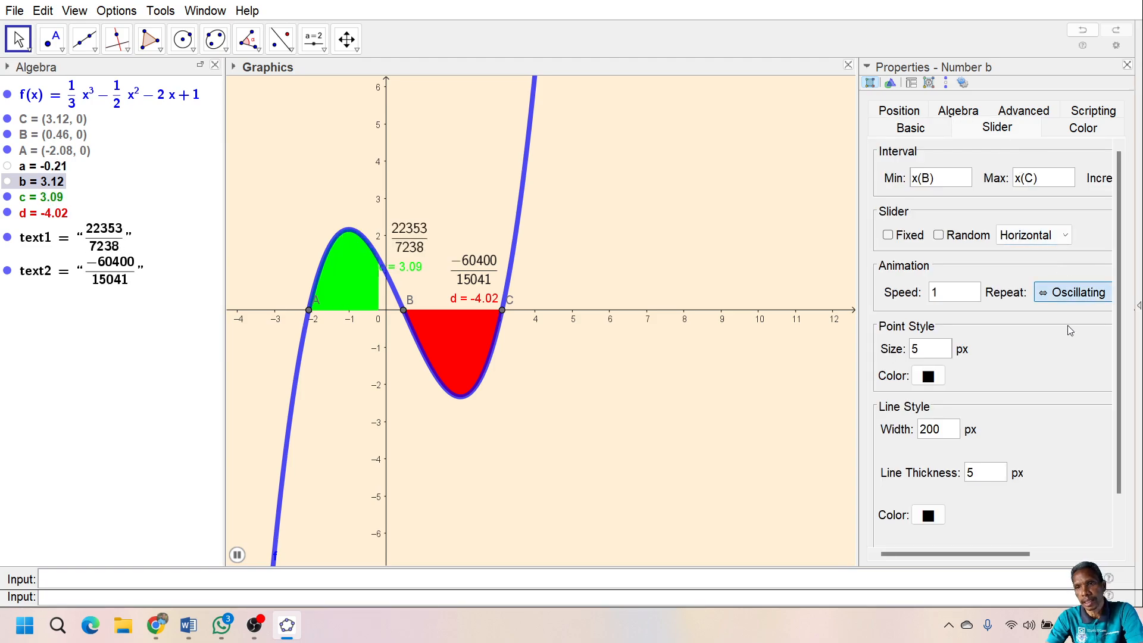
key(Down)
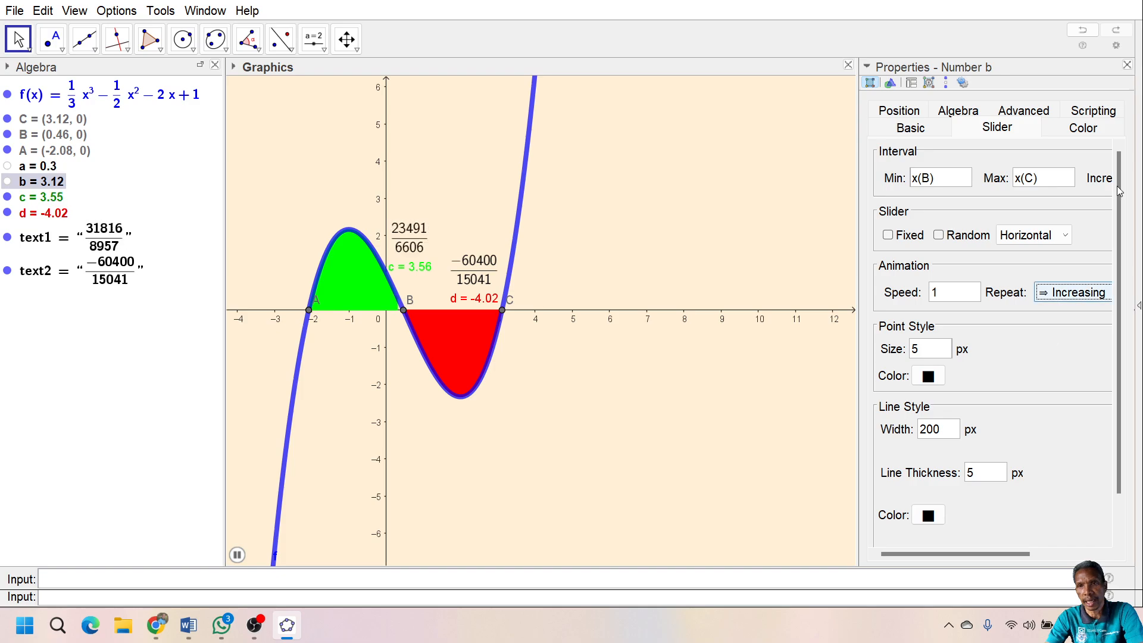
click(1127, 65)
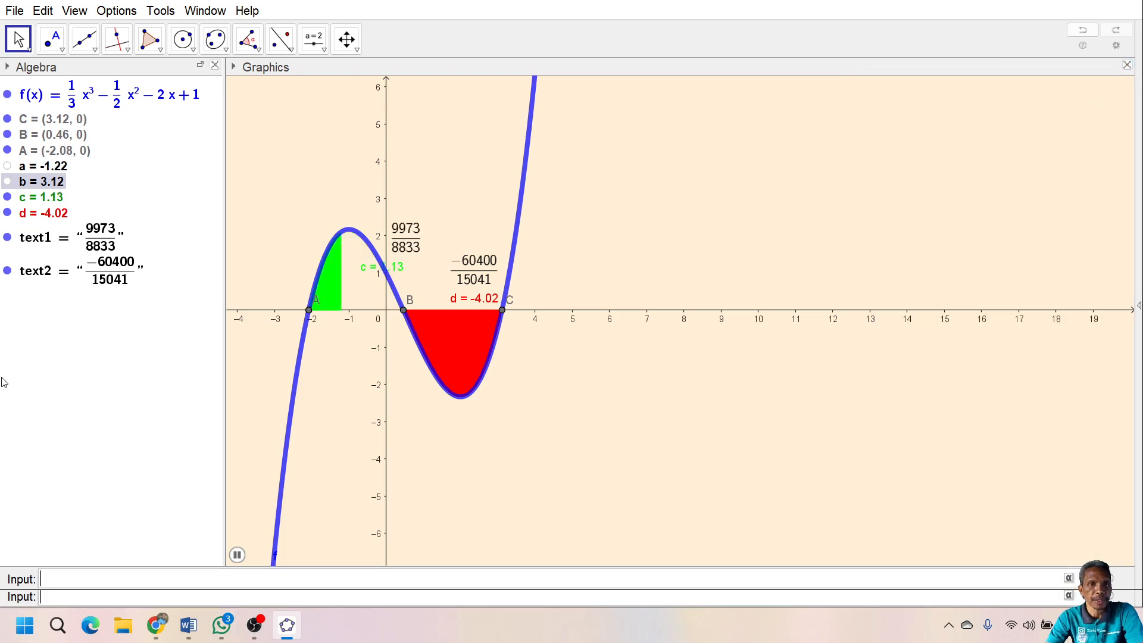
click(32, 218)
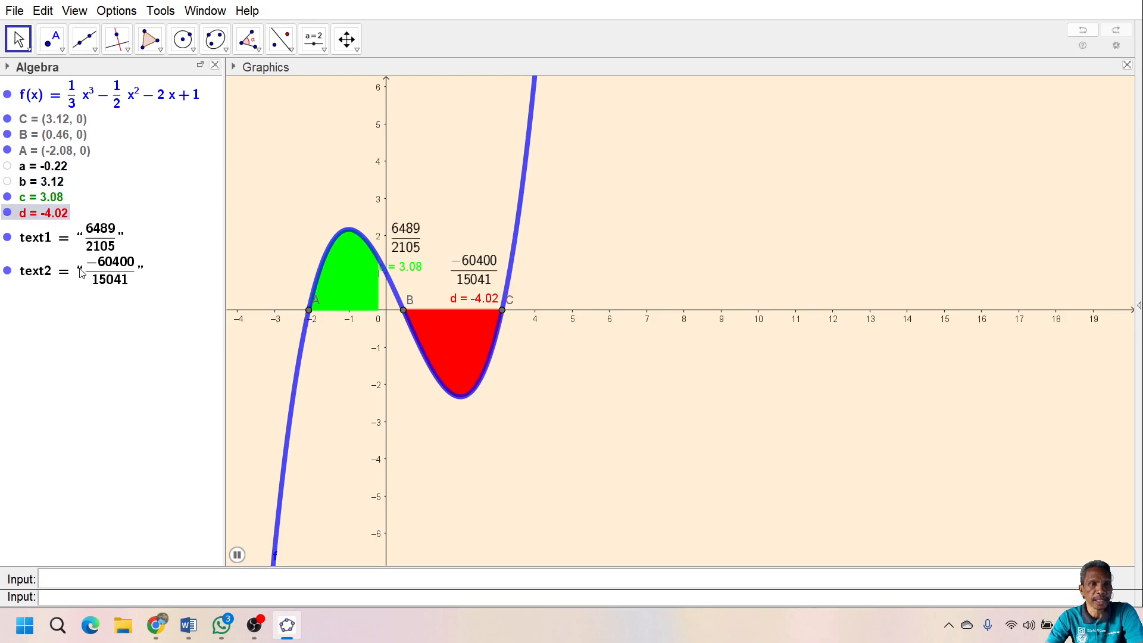
click(24, 182)
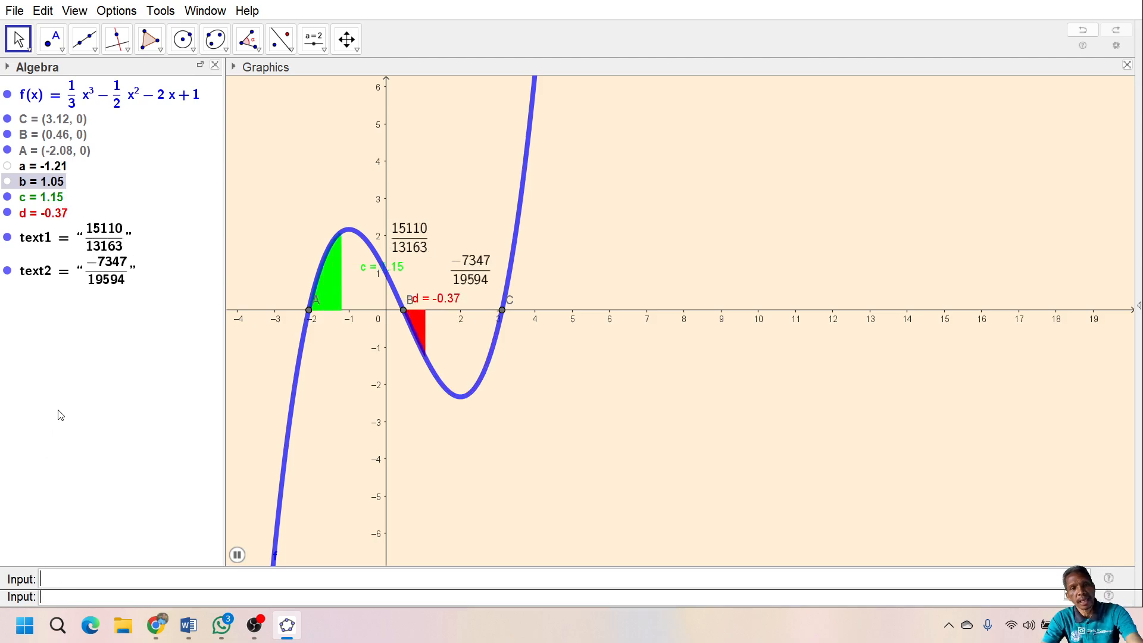
Create a number that adds the two integrals with the expression c+d
text(c)
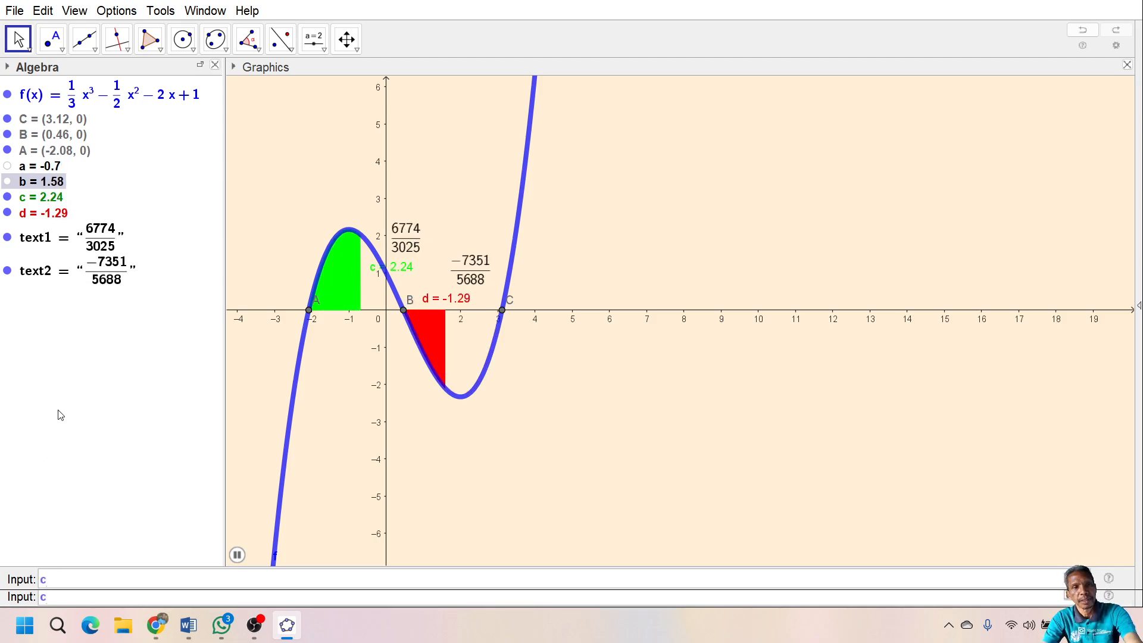
text(+d)
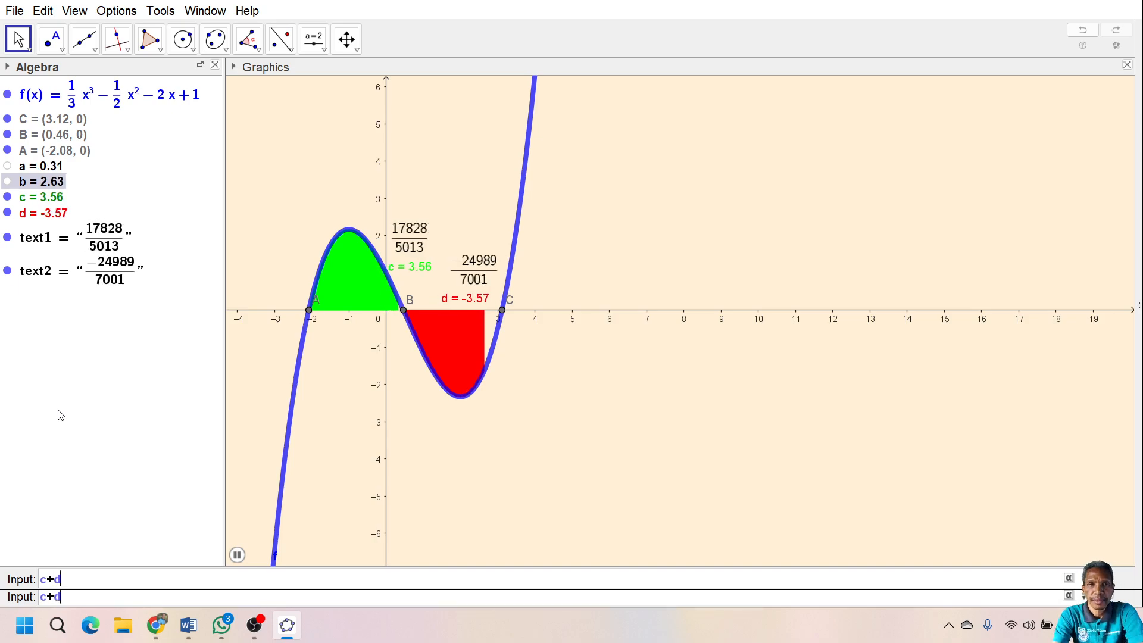
key(Return)
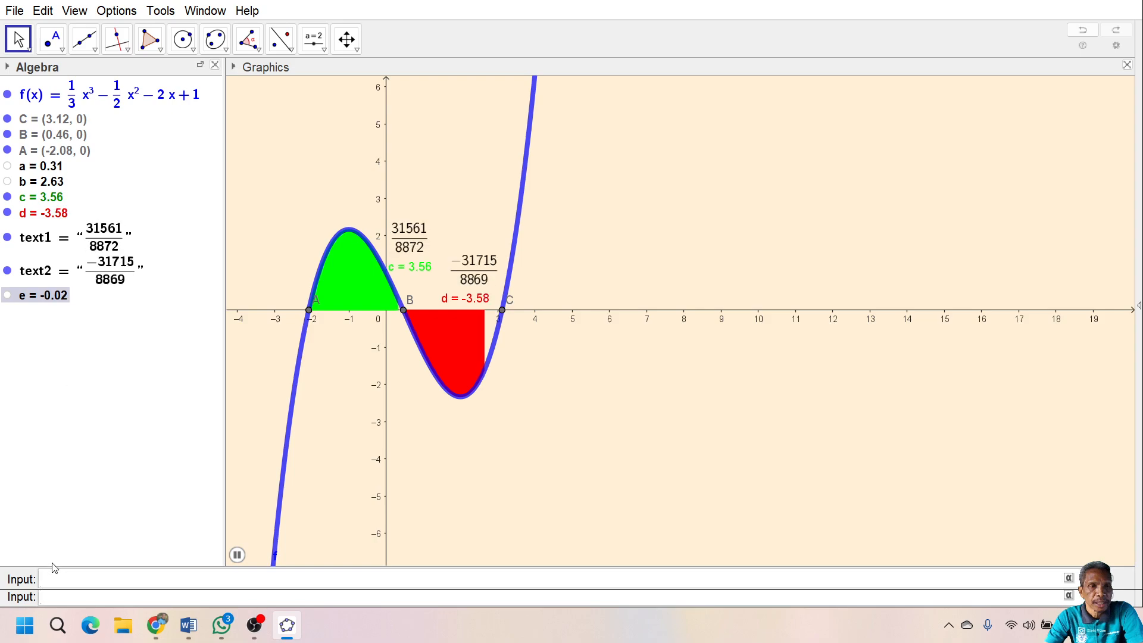
Create FractionText(e) and place the fraction above the x-axis, between about x = 4 and x = 5
click(55, 580)
text(f)
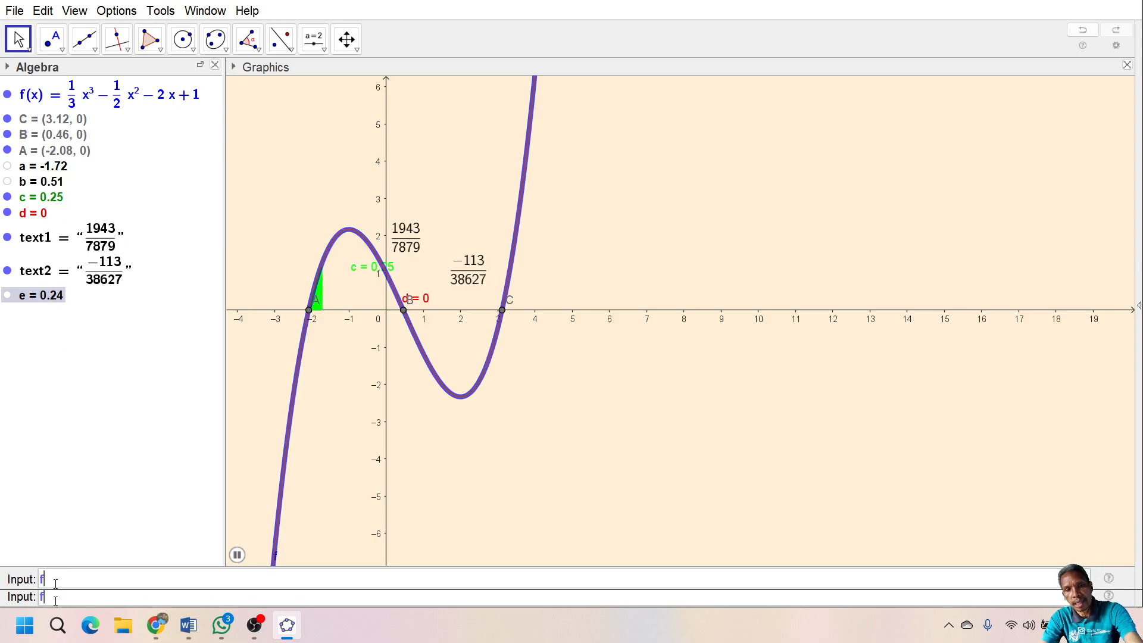
text(rac)
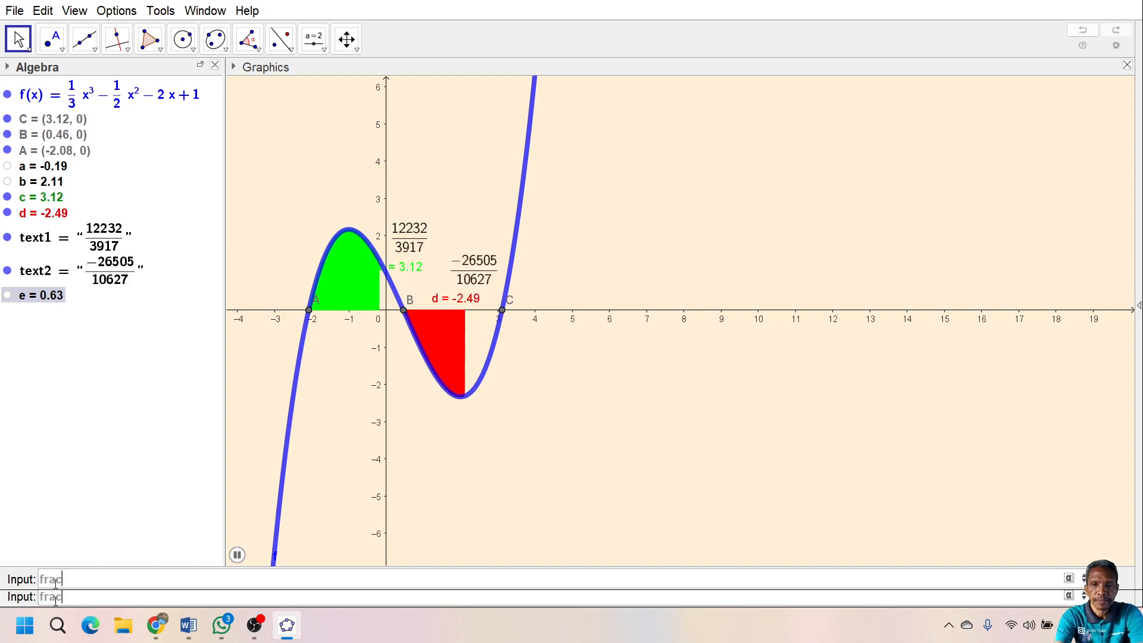
key(Return)
text(ext(e)
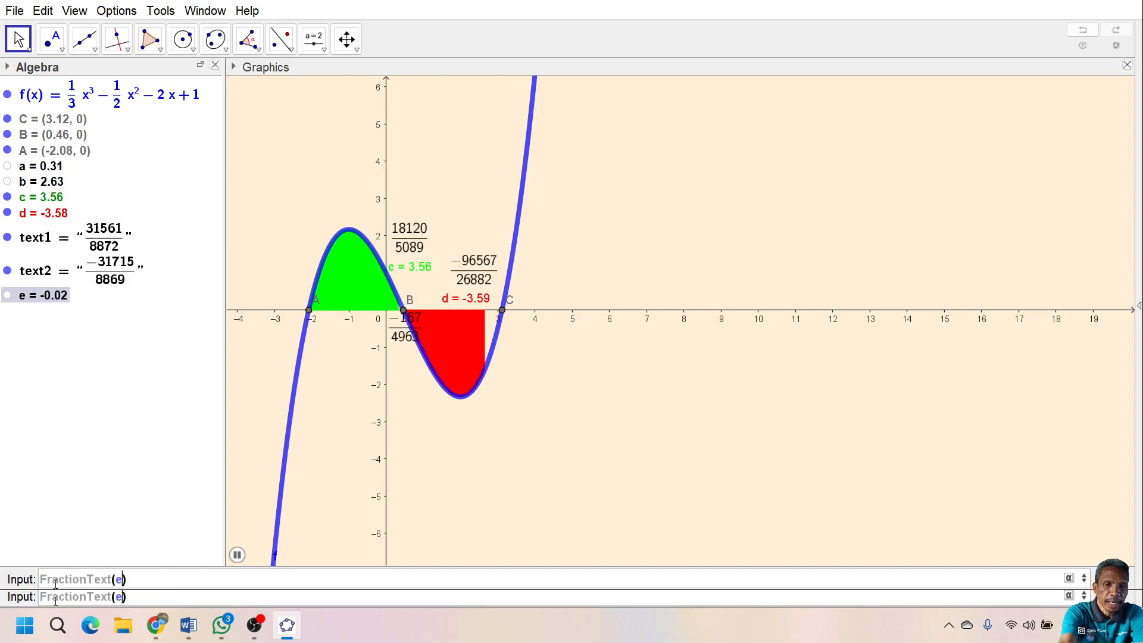
key(Return)
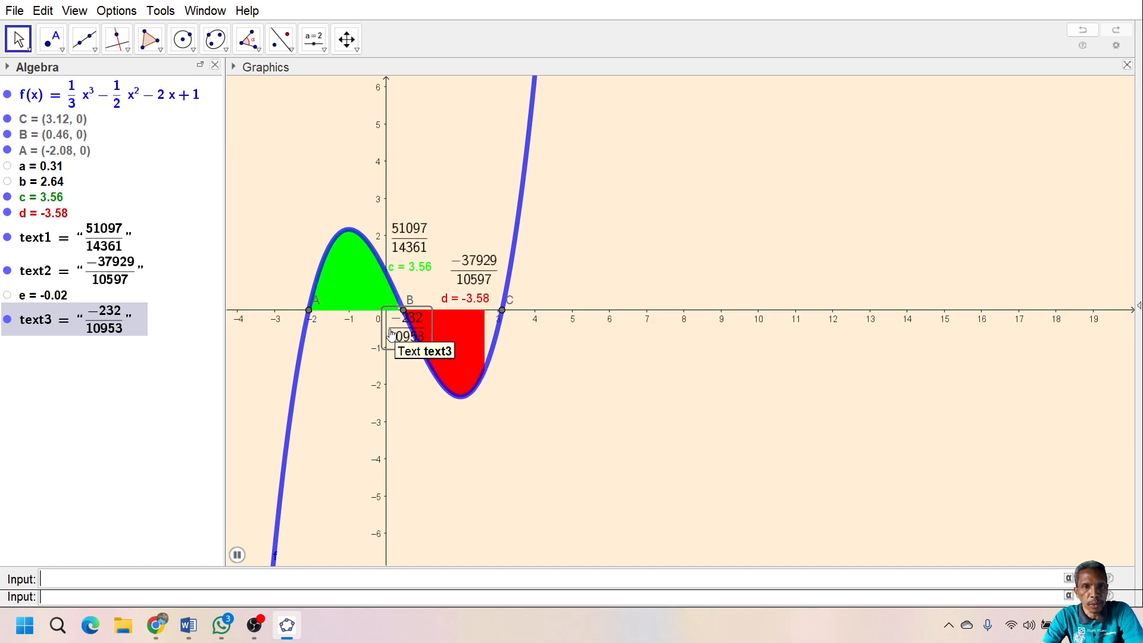
mouse_move(391, 334)
mouse_down()
mouse_move(408, 373)
mouse_move(451, 406)
mouse_move(535, 314)
mouse_move(545, 269)
mouse_move(552, 282)
mouse_up()
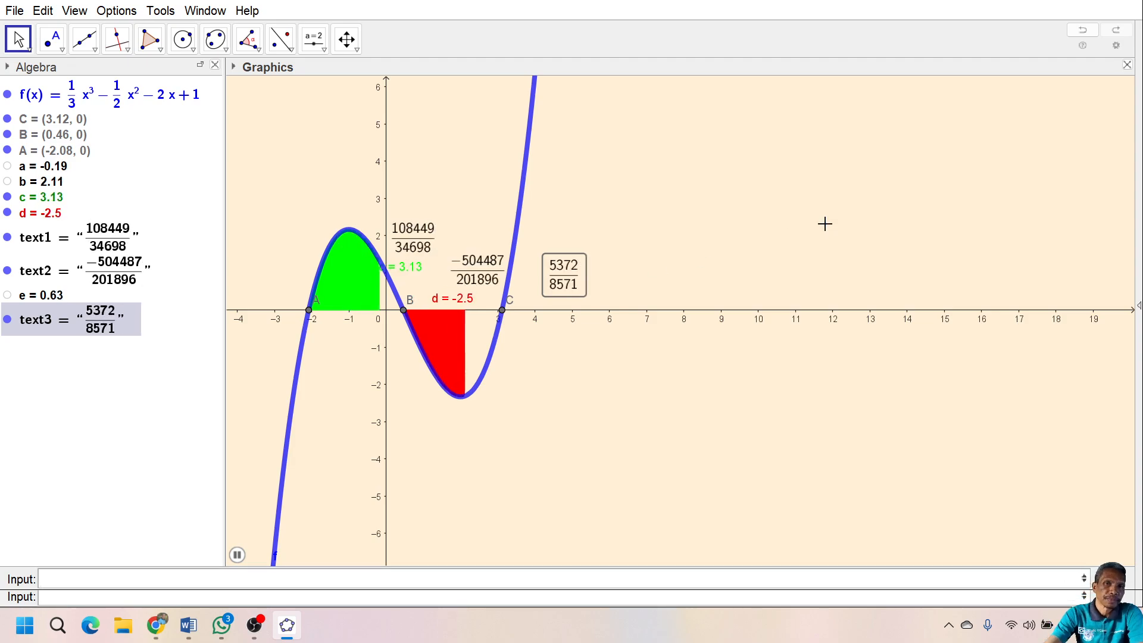
Stop the animations of a and b and show both sliders in the Graphics view
click(14, 174)
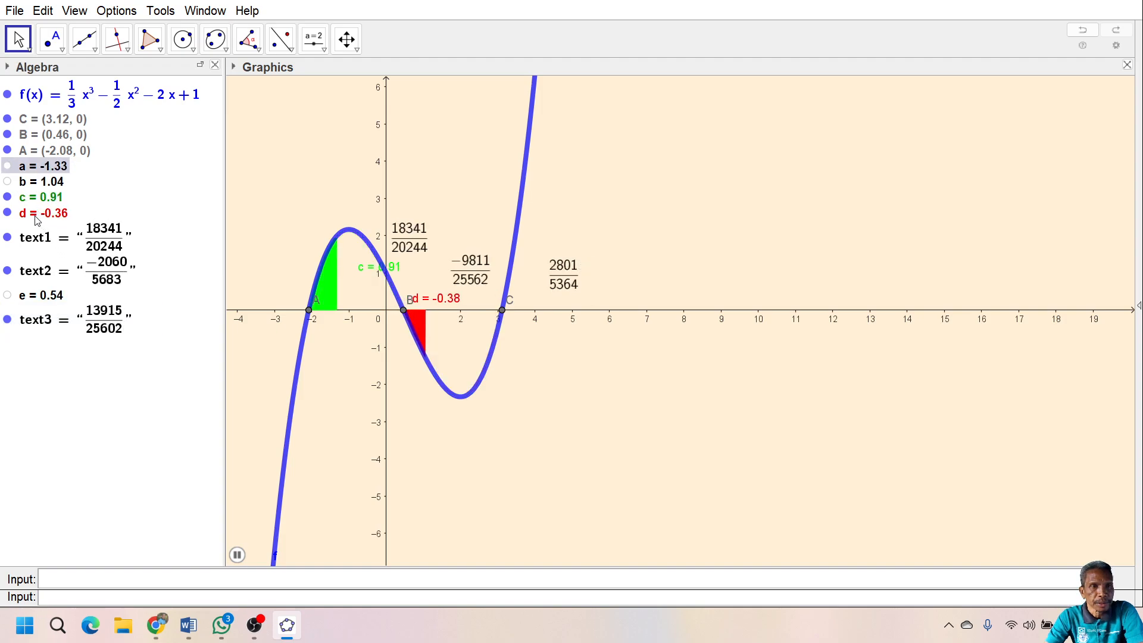
click(15, 184)
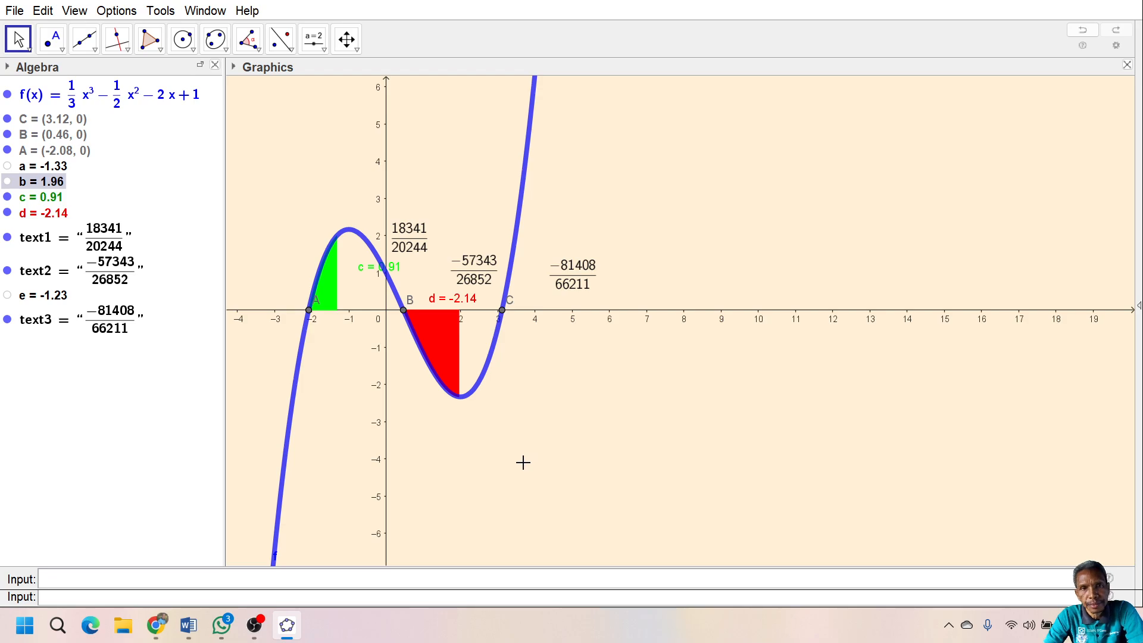
click(38, 169)
click(8, 167)
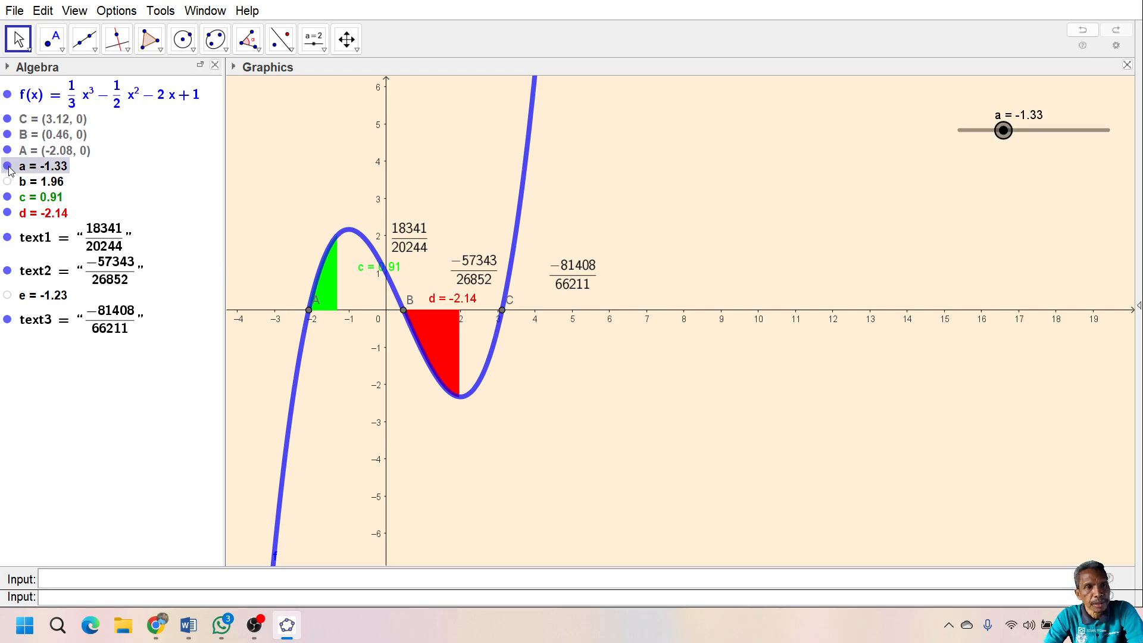
click(8, 182)
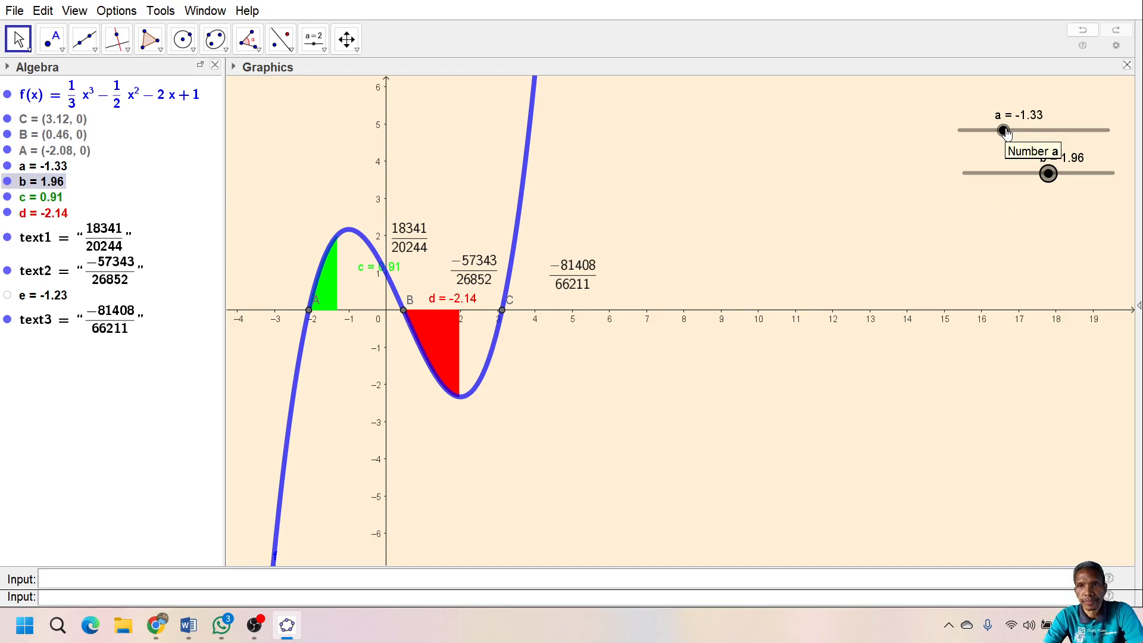
Set slider a to its maximum of 0.46 and slider b to its maximum of 3.12
drag(1006, 133, 1121, 132)
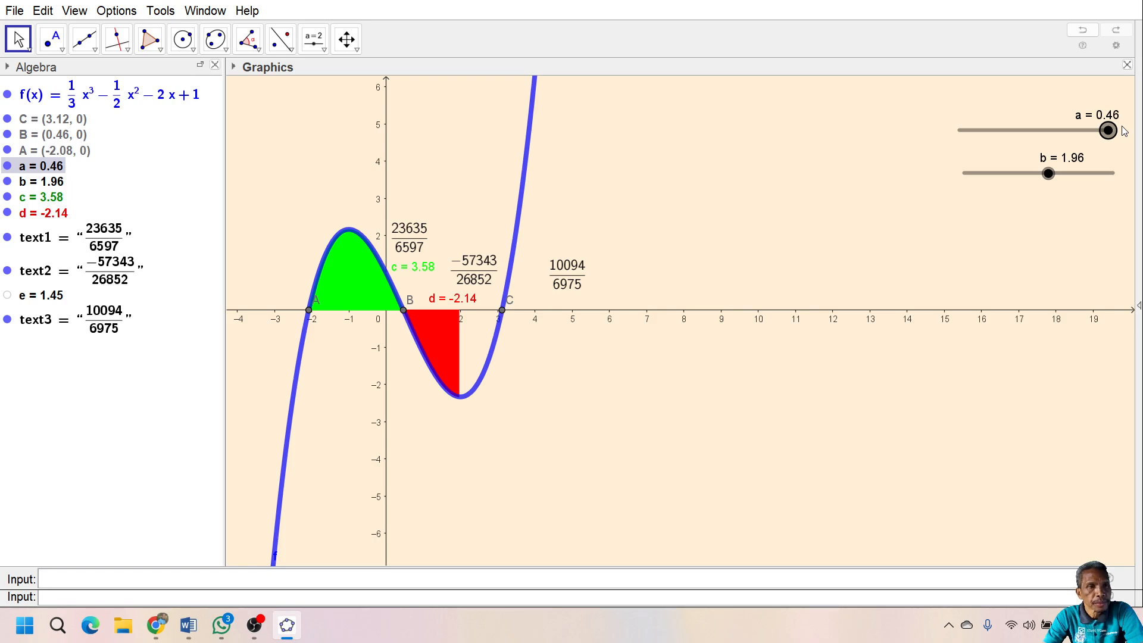
drag(1049, 174, 1113, 174)
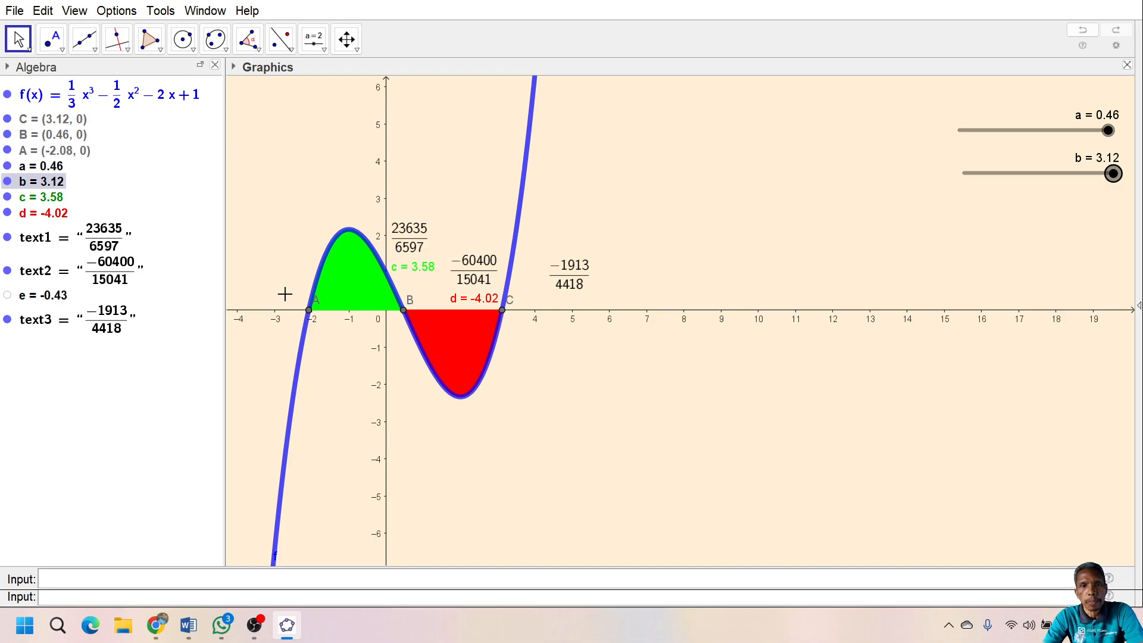
Change the definition of number e to c - d and close its properties
click(32, 298)
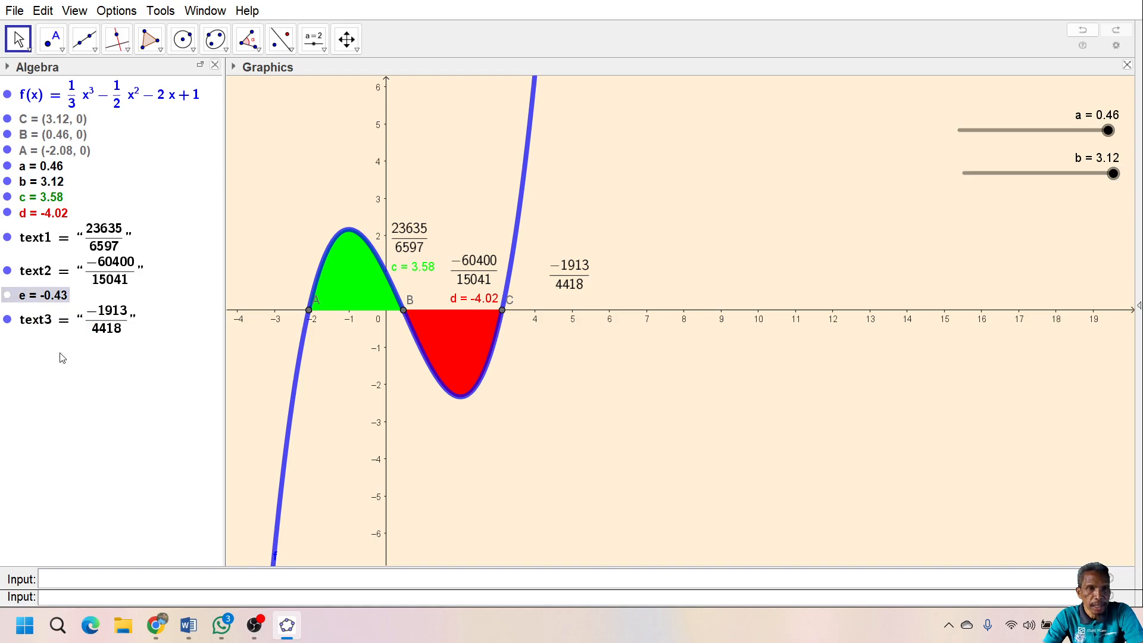
key(ctrl+e)
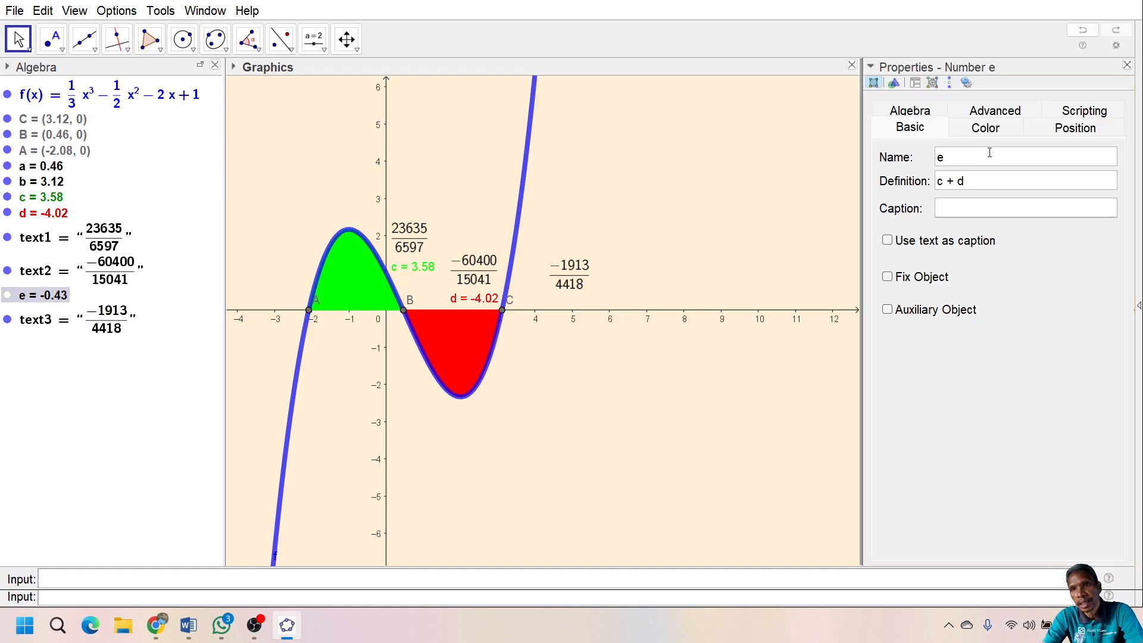
click(955, 184)
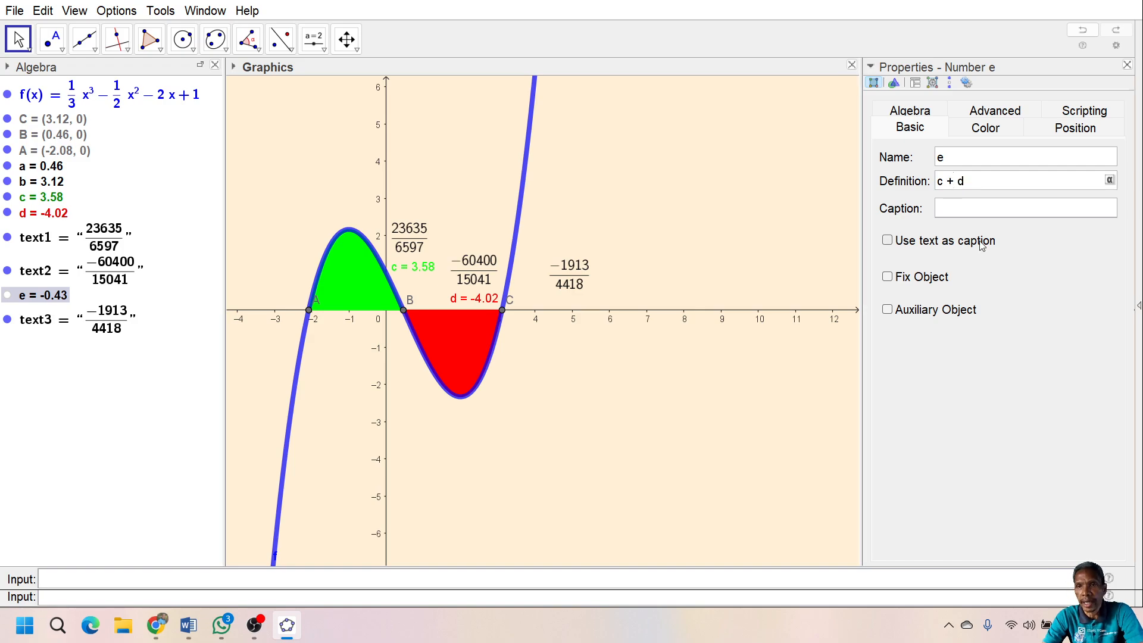
key(BackSpace)
text(-)
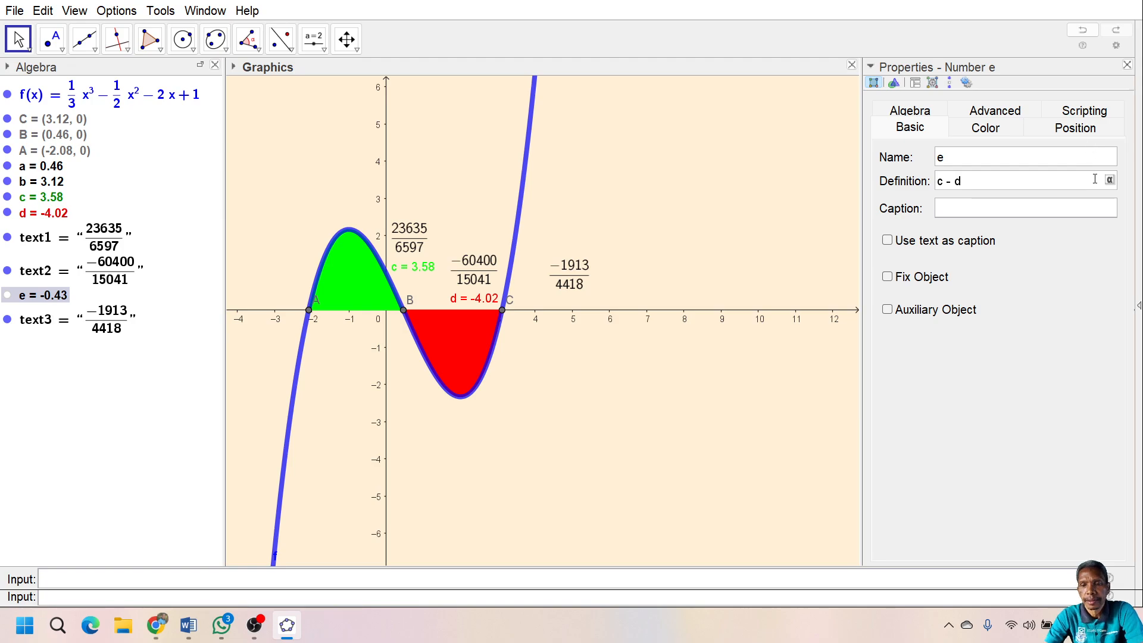
key(Return)
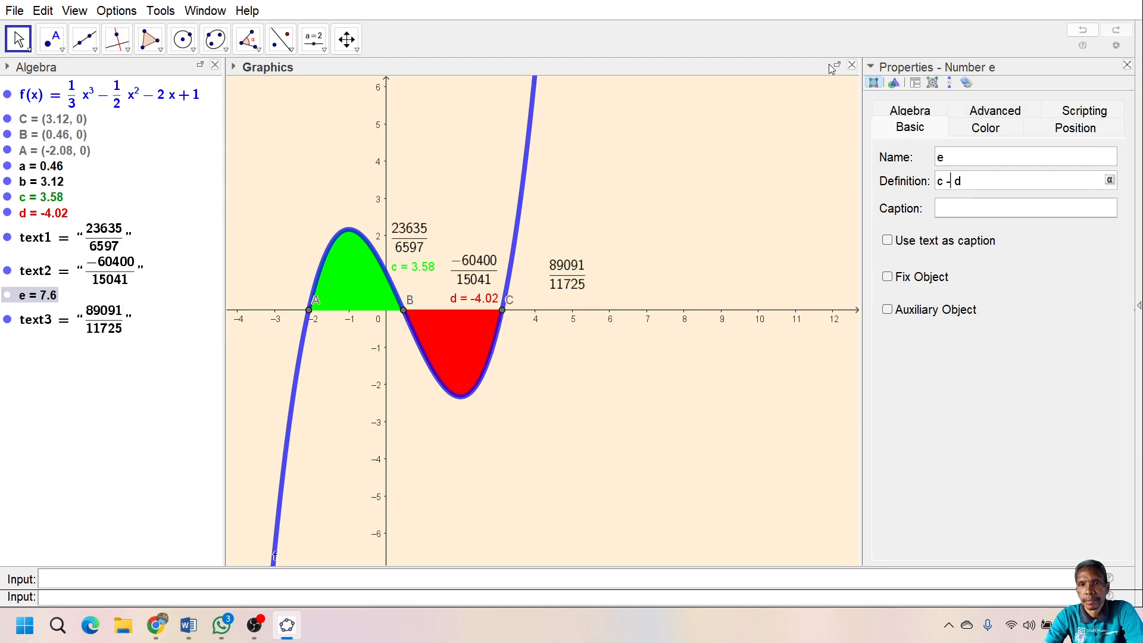
click(1128, 65)
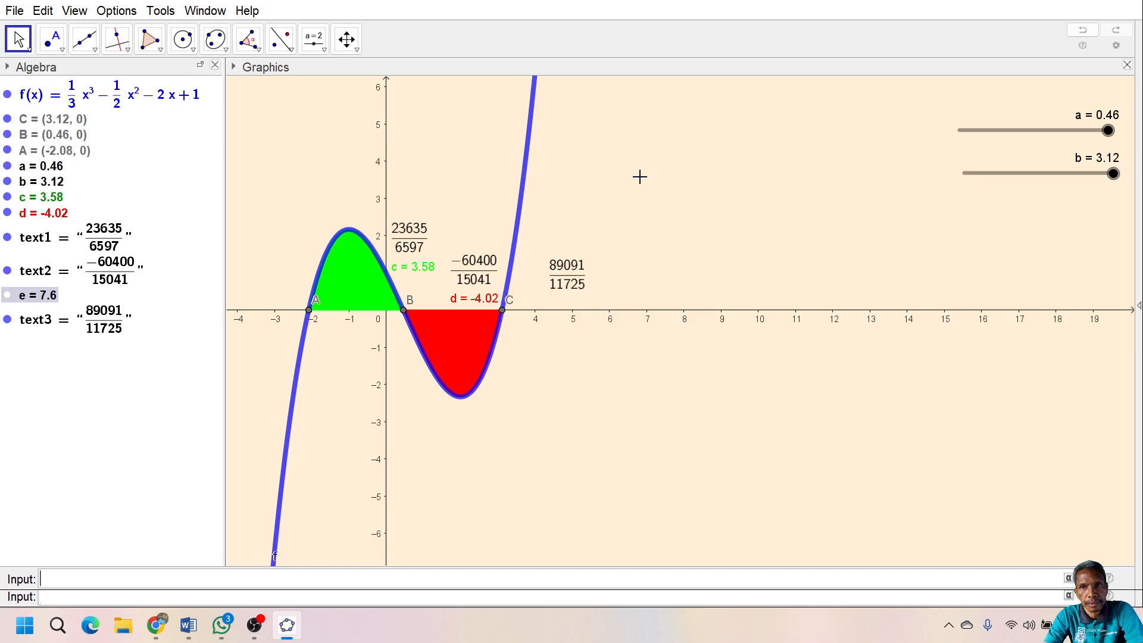
click(1111, 131)
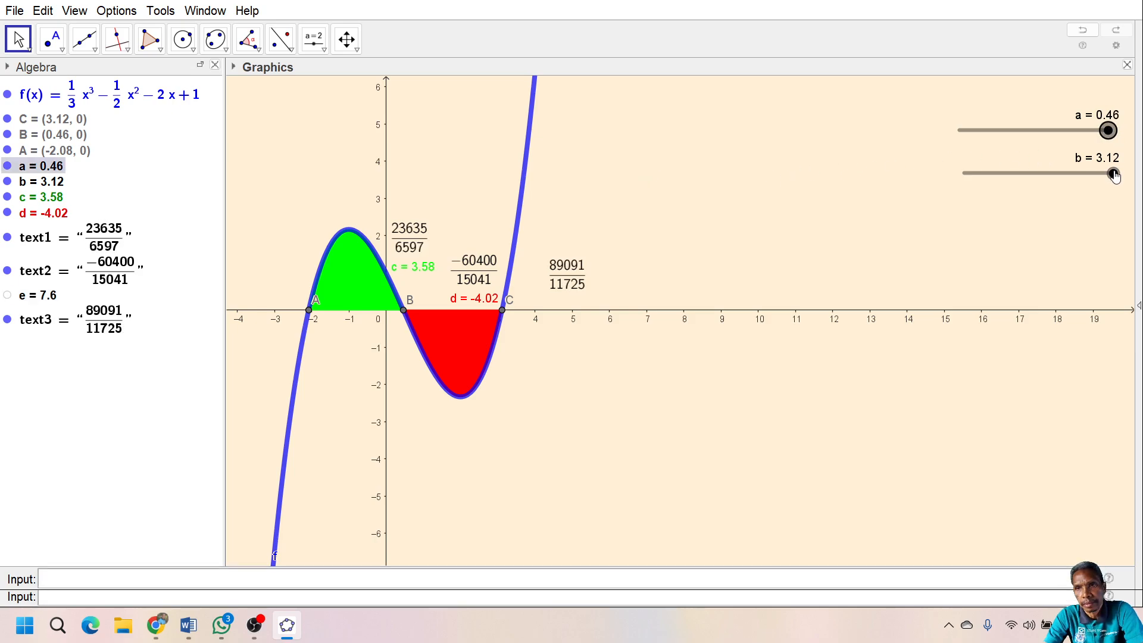
drag(1115, 176, 1125, 177)
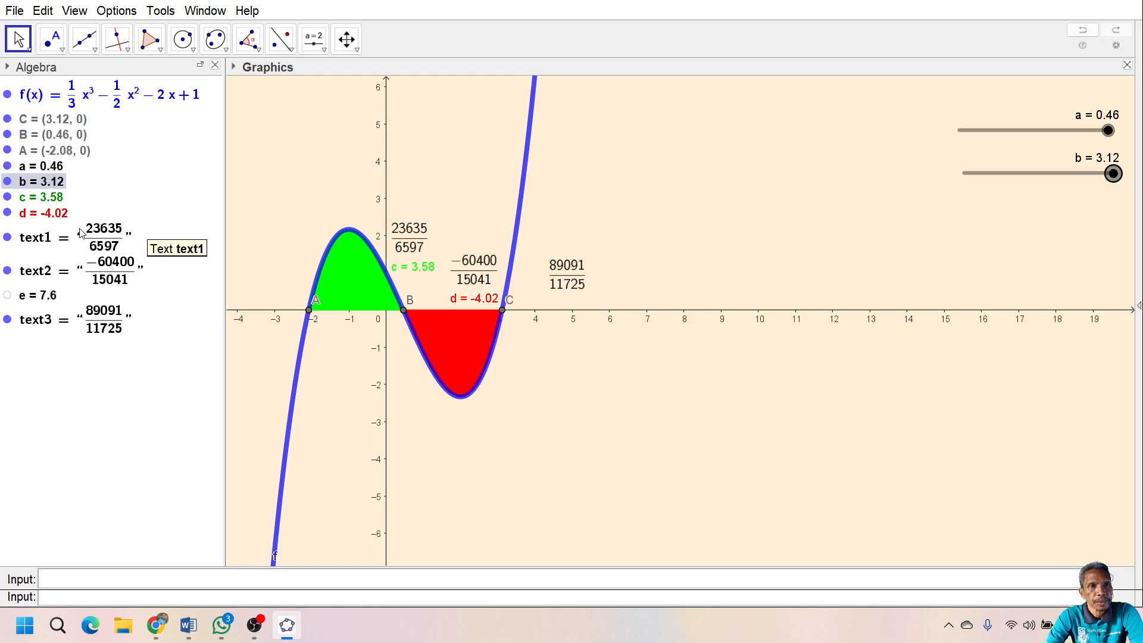
click(11, 300)
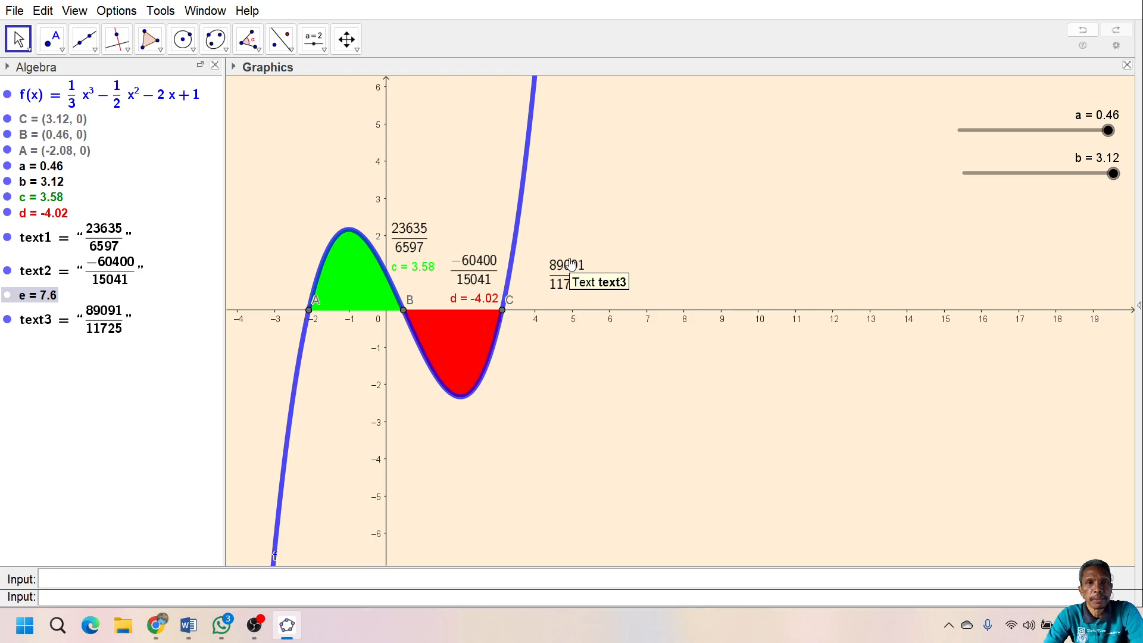
Open the style properties of the green area c and try the Cross-hatching, Chessboard, Dots, Honeycomb and Bricks fillings on it
click(346, 278)
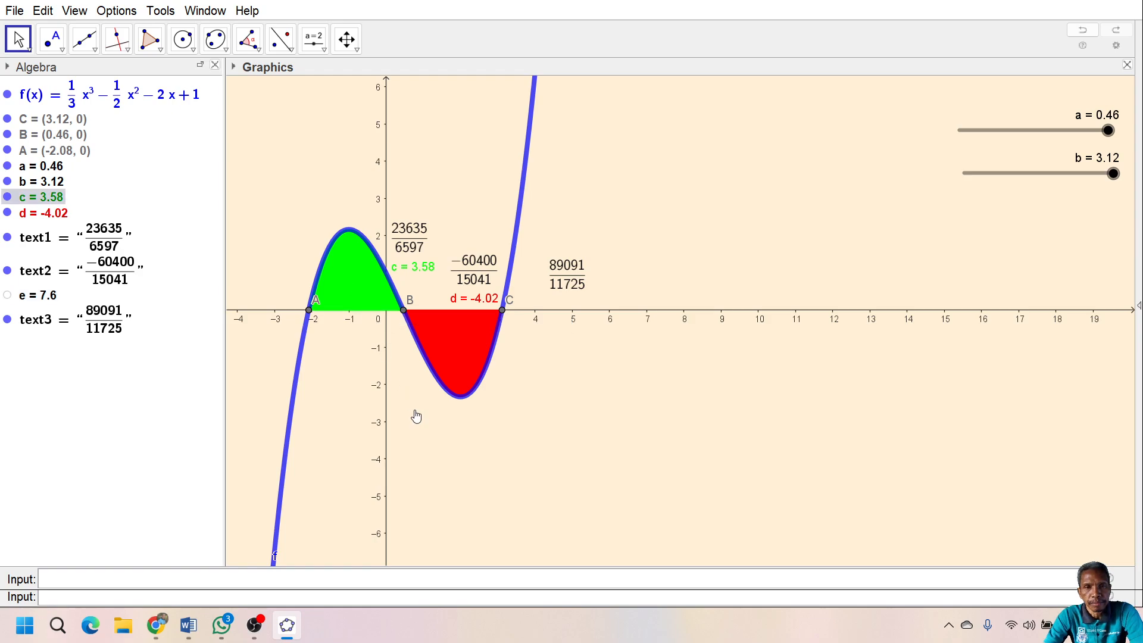
key(ctrl+e)
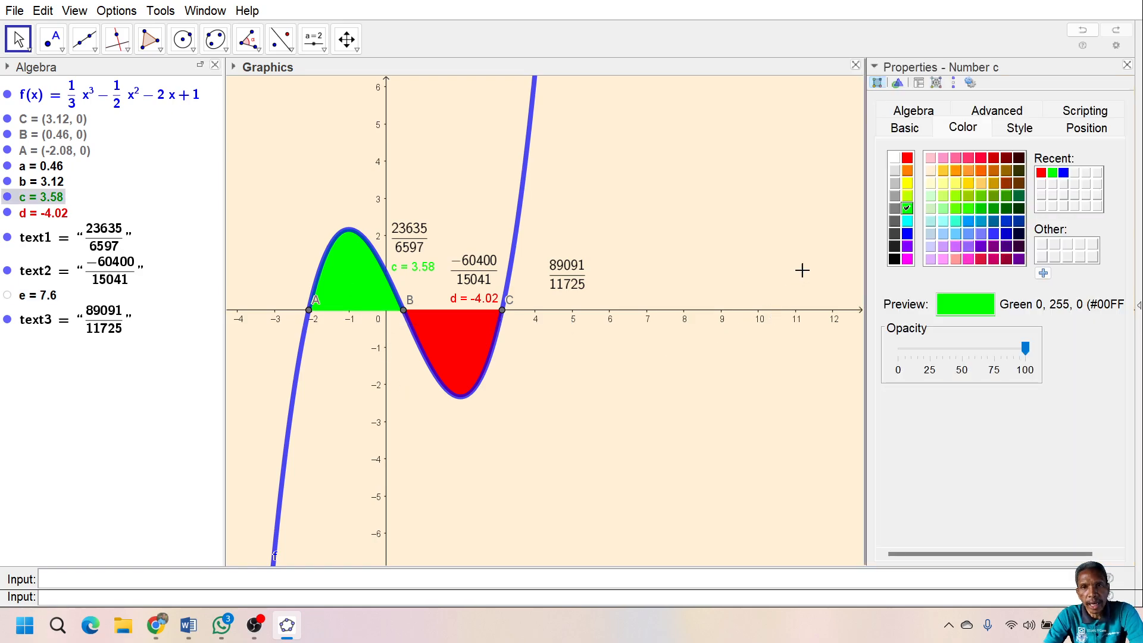
click(1018, 132)
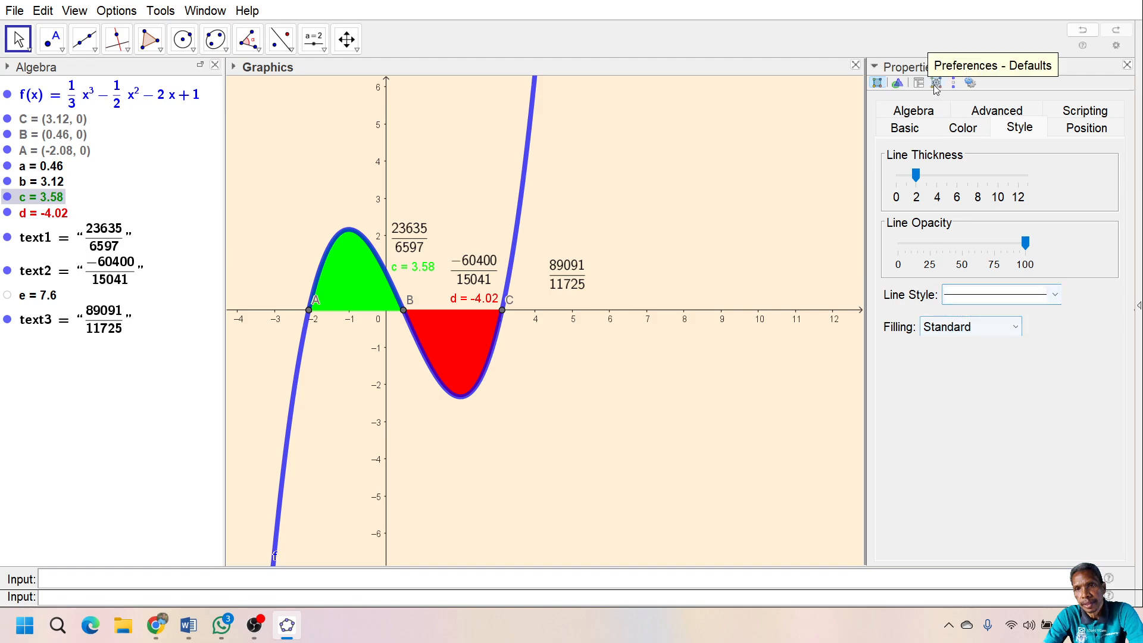
click(1022, 131)
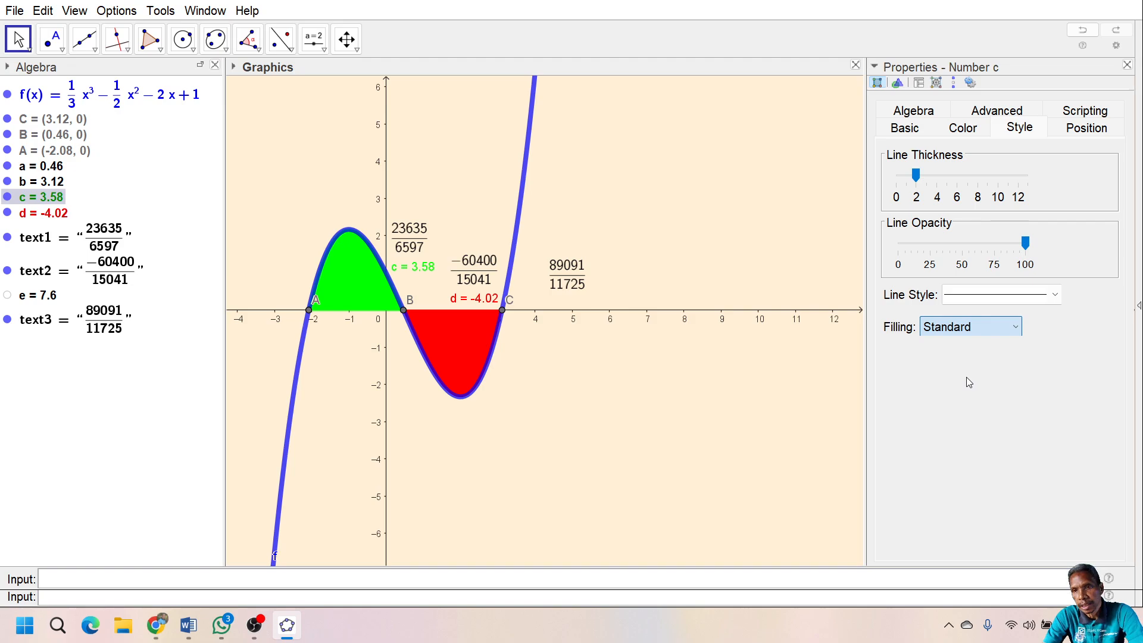
key(Down)
key(Down)
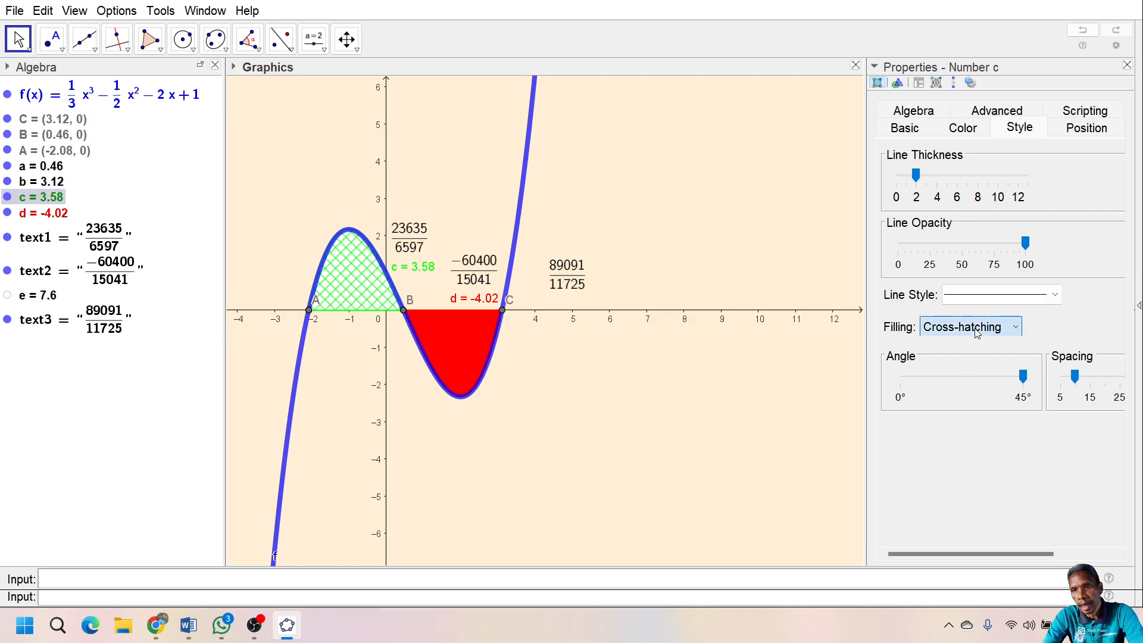
key(Down)
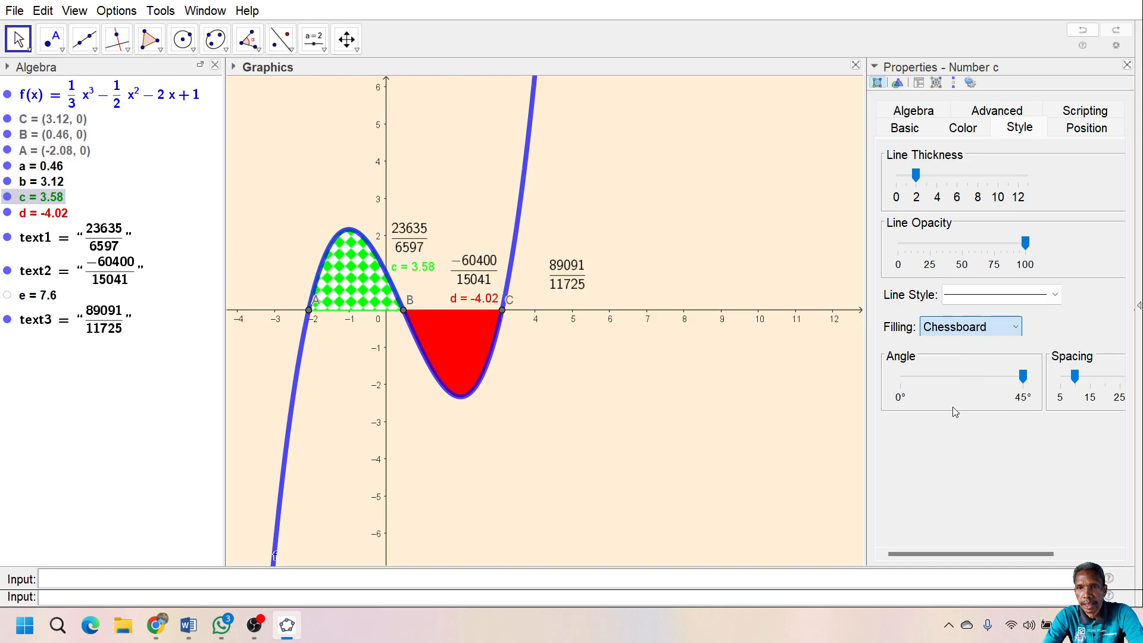
key(Down)
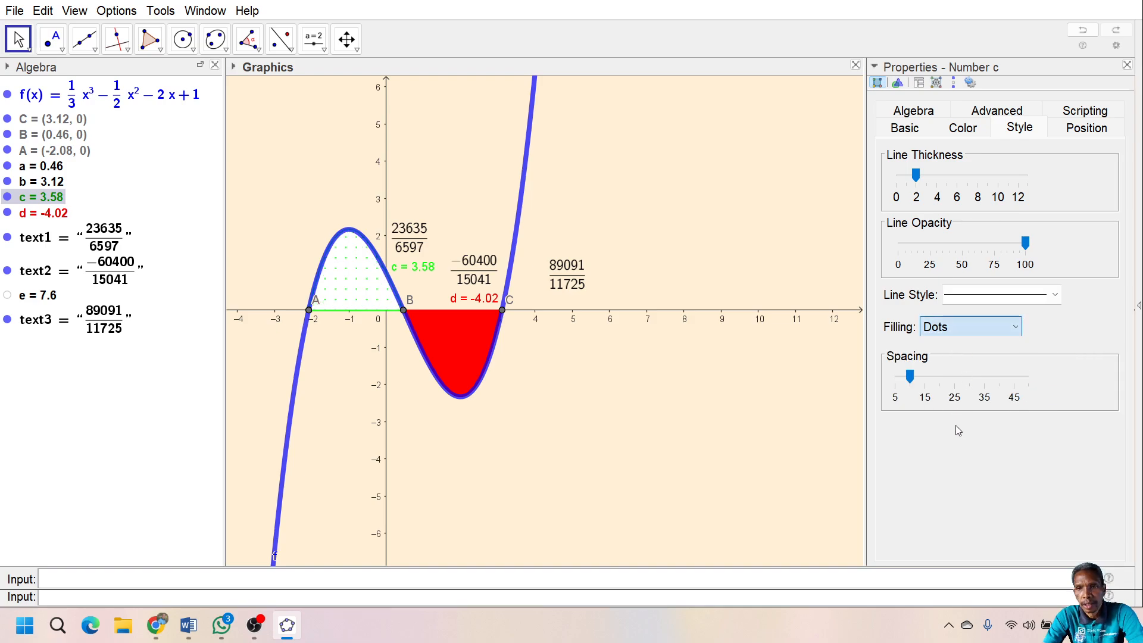
key(Down)
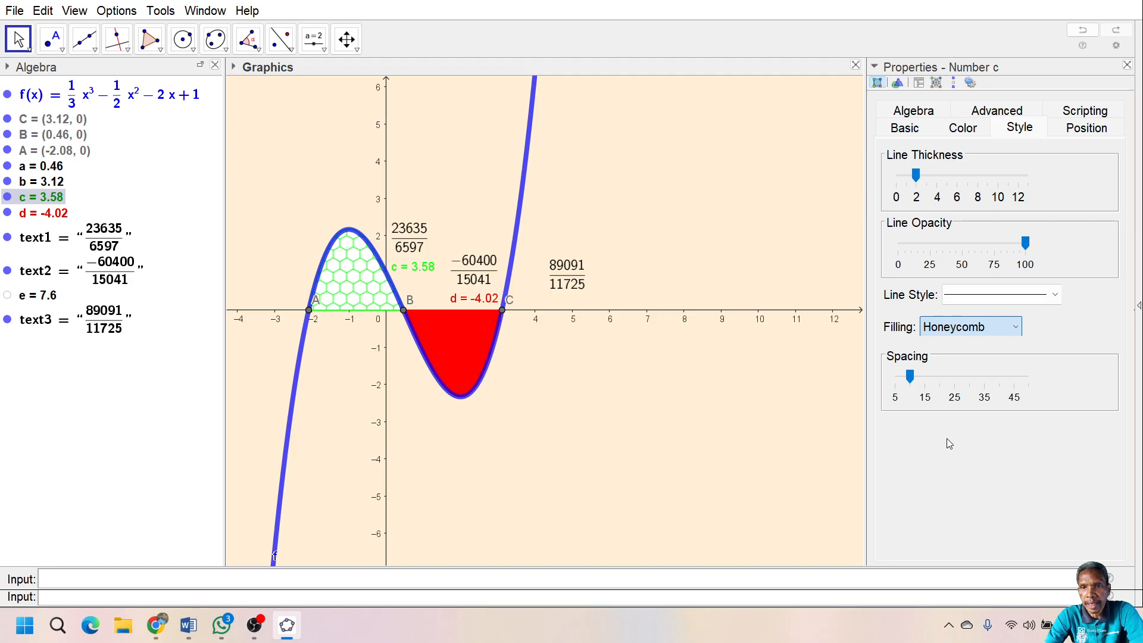
key(Down)
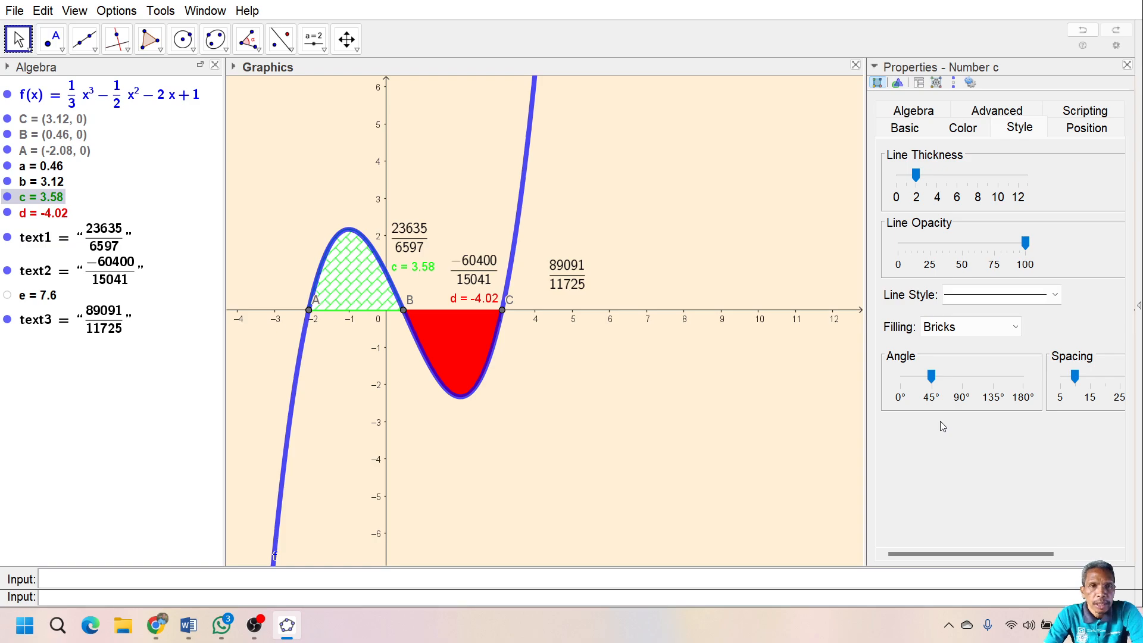
Set the green area's filling to Weaving and reduce its pattern spacing to 5
click(969, 331)
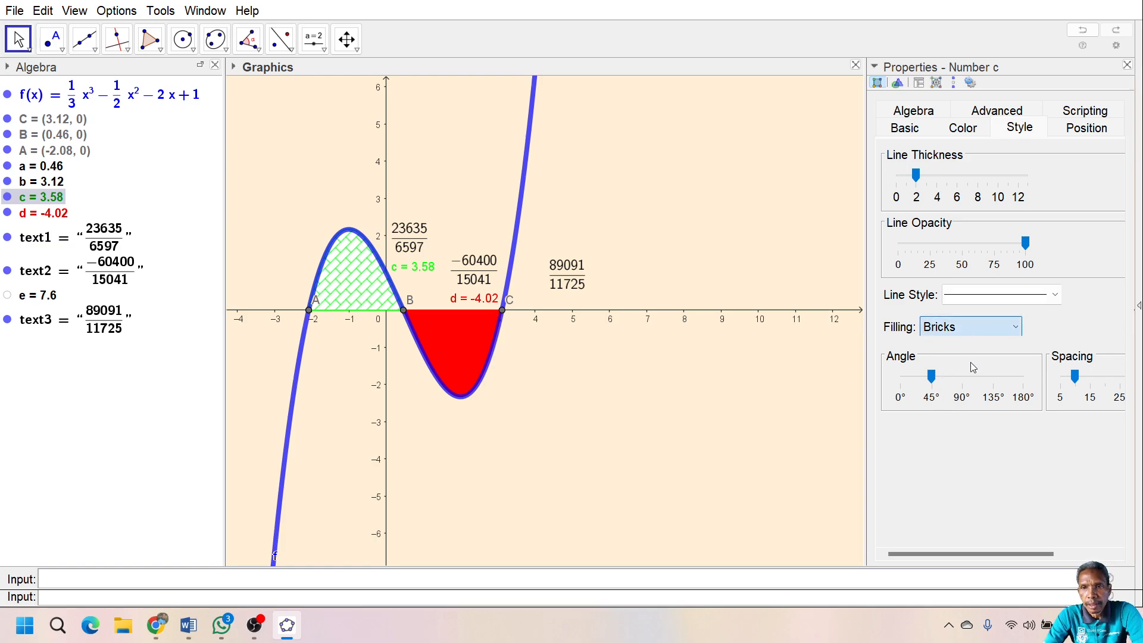
key(Down)
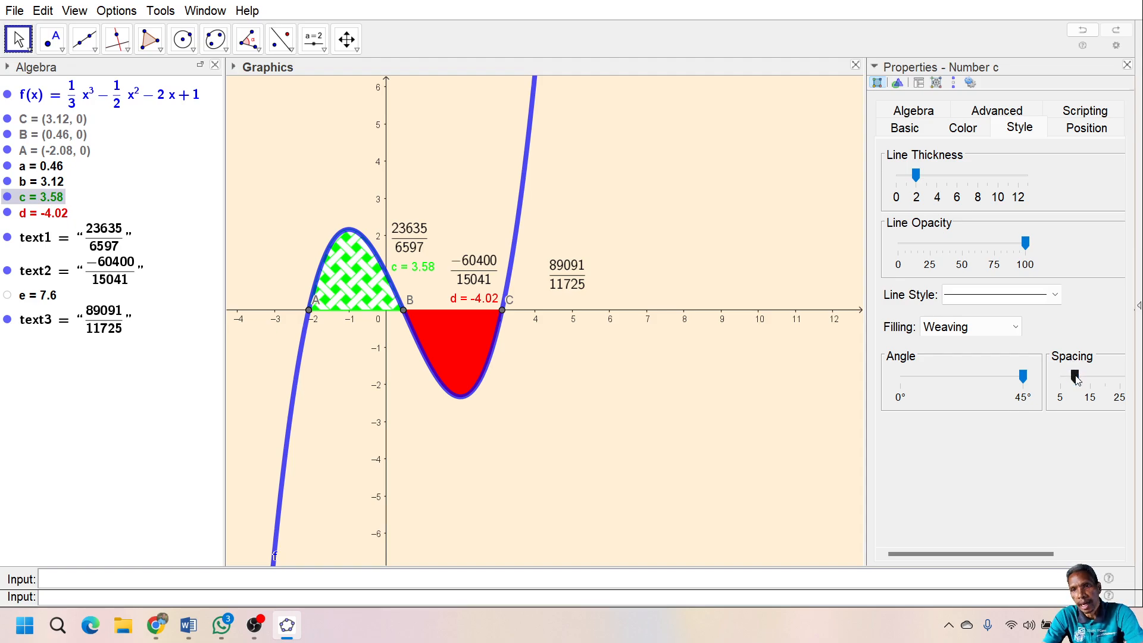
drag(1075, 377, 1058, 382)
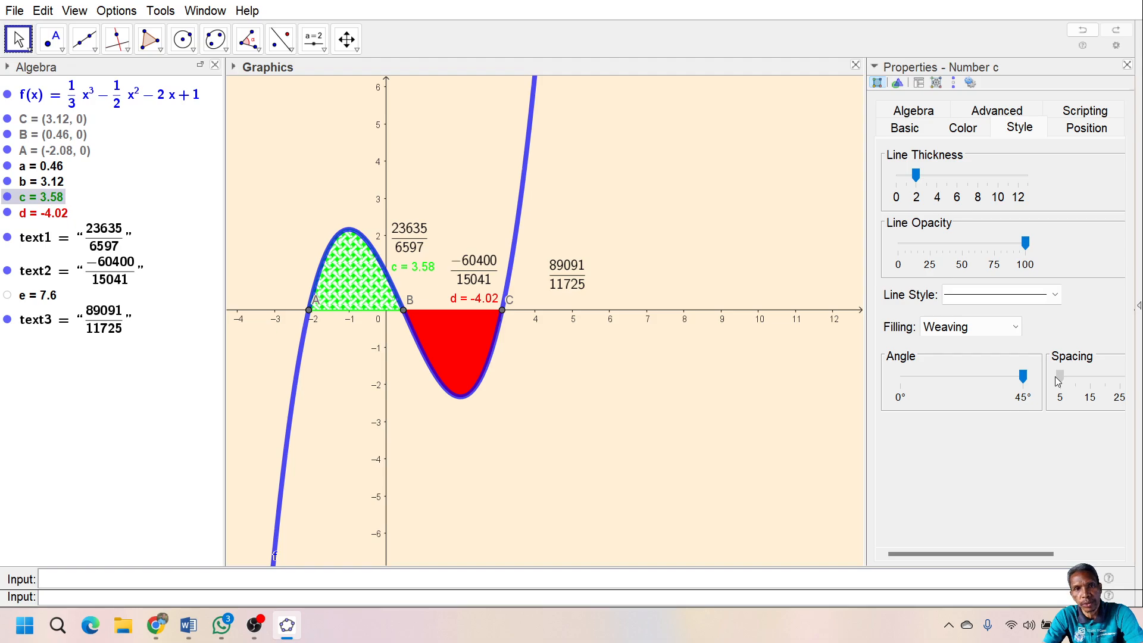
mouse_move(1070, 384)
mouse_down()
mouse_move(1133, 382)
mouse_move(1057, 374)
mouse_up()
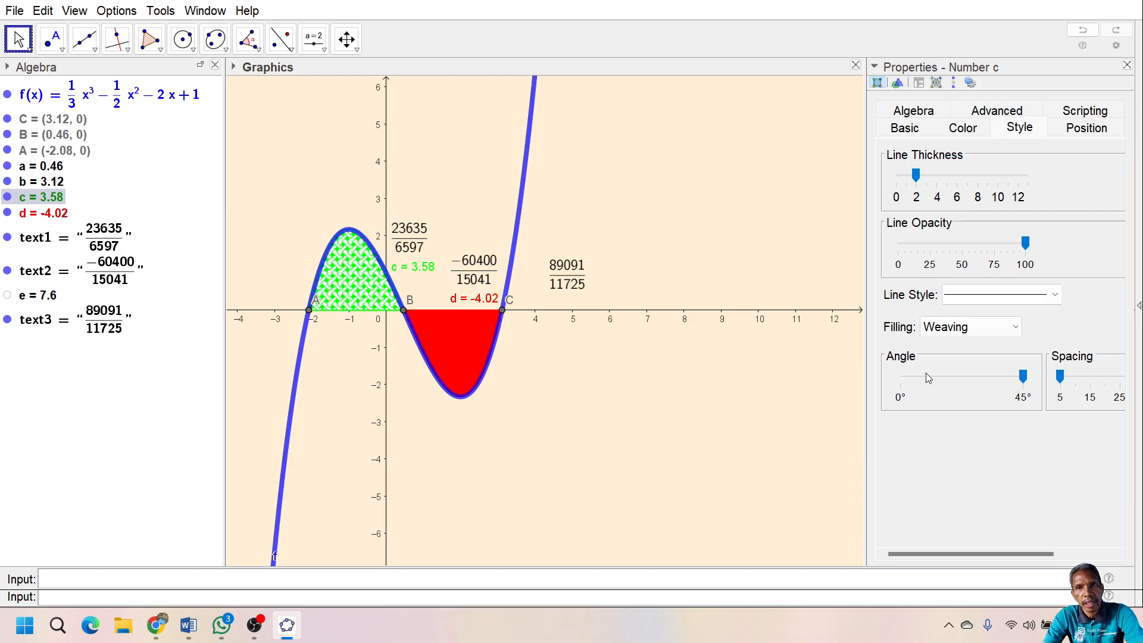
Set the filling of the red area d to Bricks with a spacing of 5 and close its properties
click(466, 341)
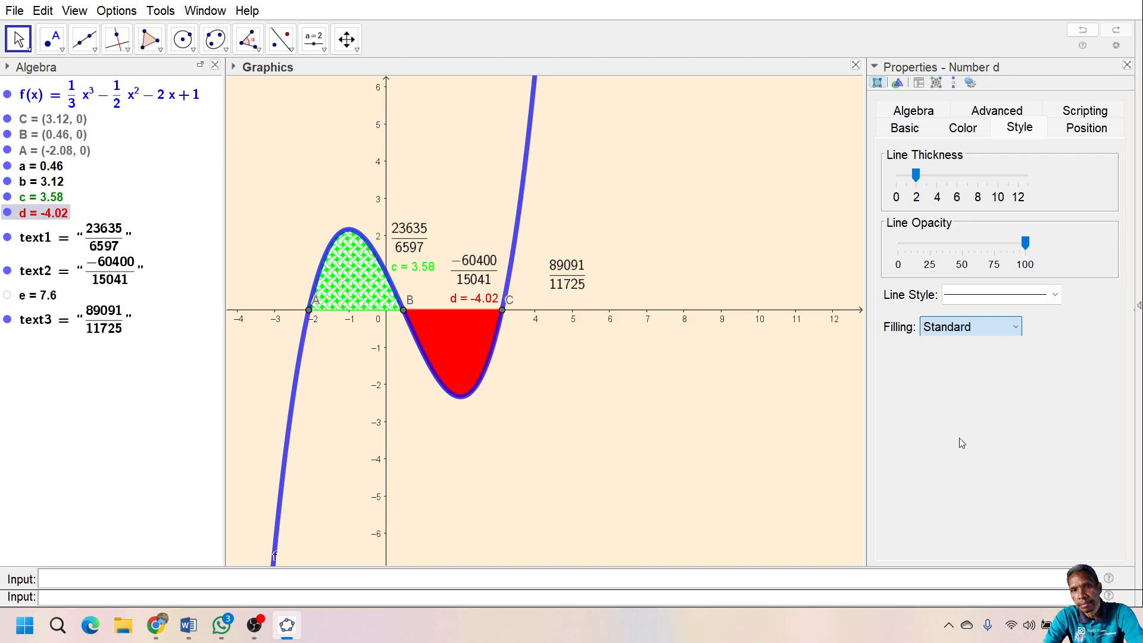
key(b)
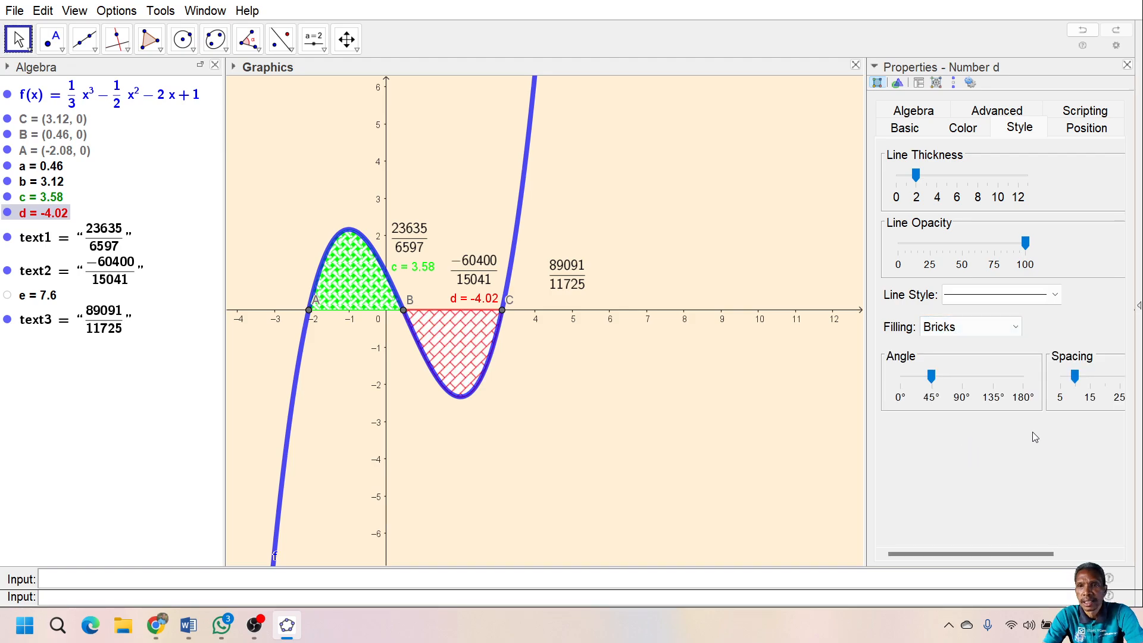
drag(1075, 376, 1050, 377)
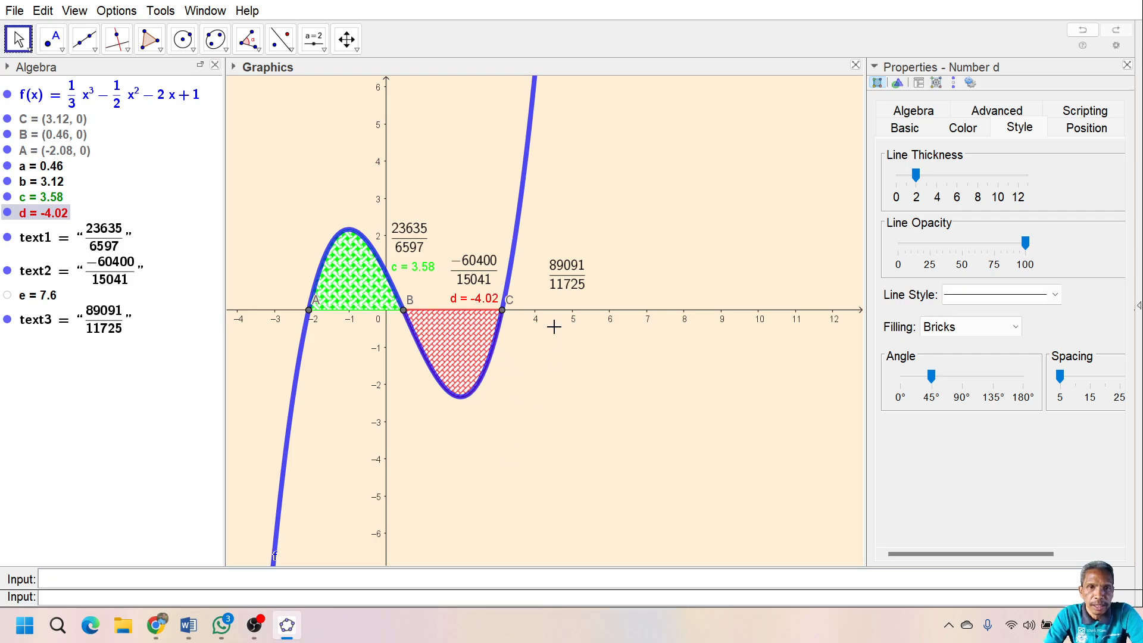
click(1128, 66)
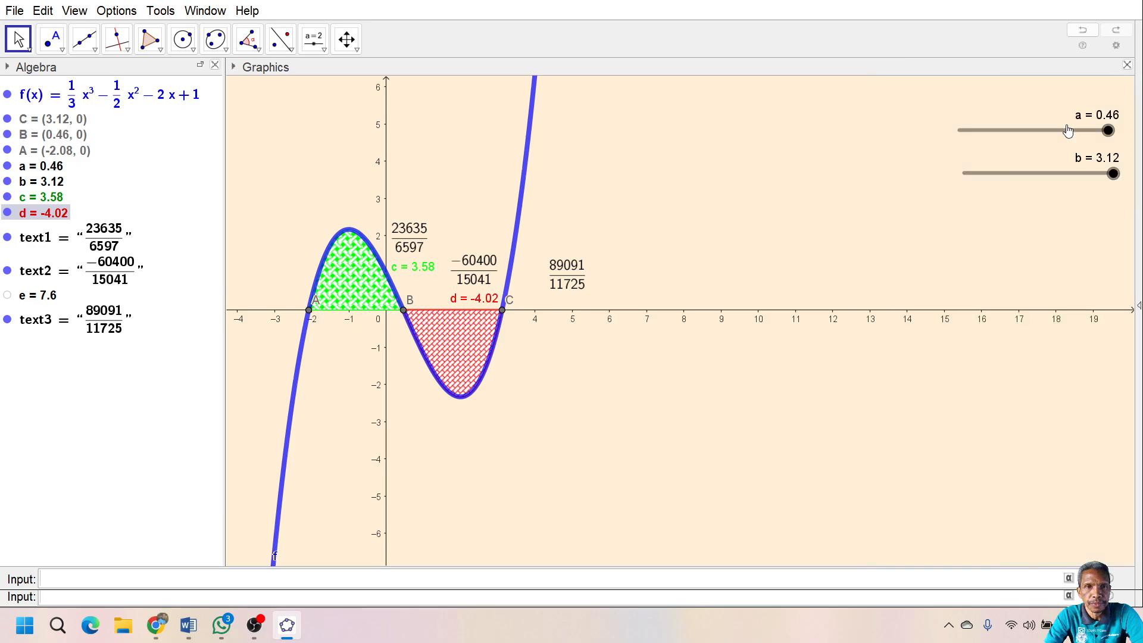